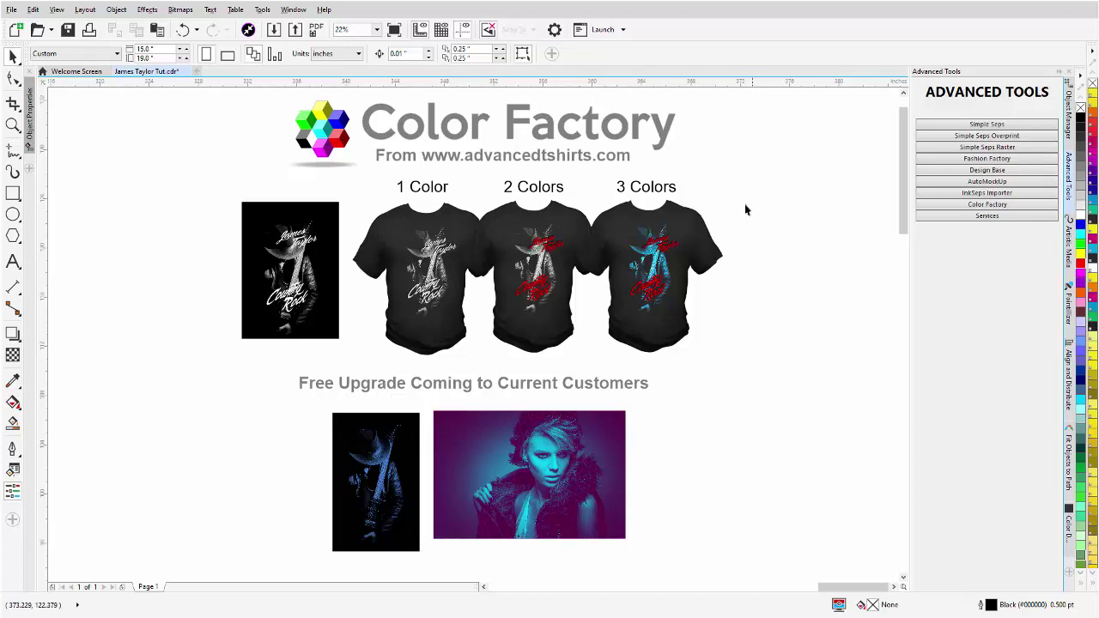
Step: Copy the guitarist bitmap and the blank black T-shirt into the empty space beside the original layout, with the shirt leftmost
left_click(307, 277)
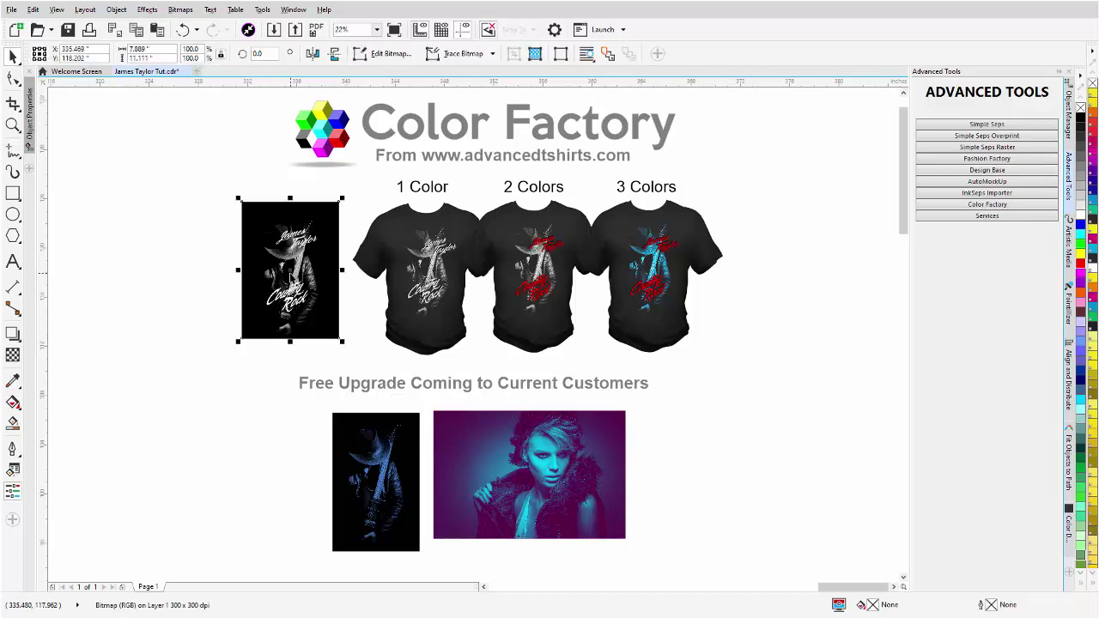
left_click_drag(301, 273, 147, 259)
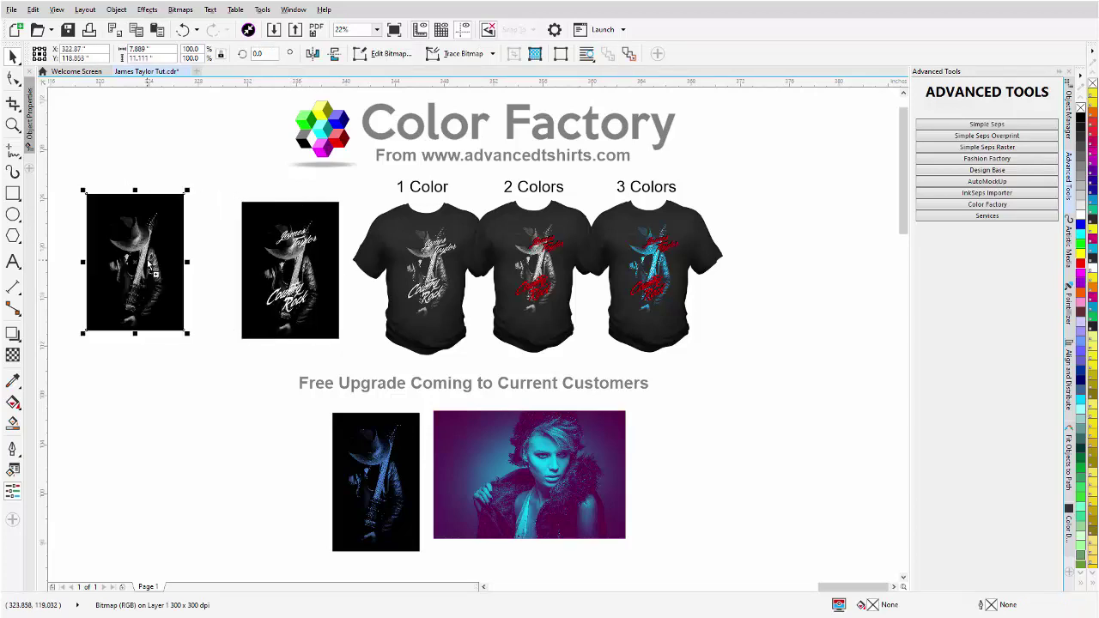
left_click(426, 341)
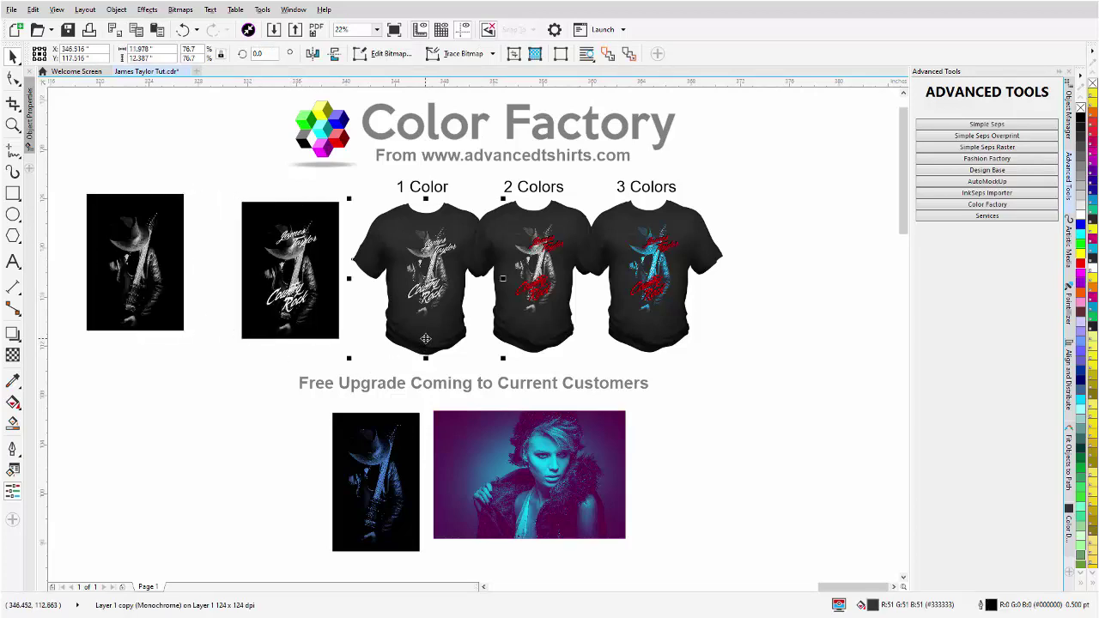
left_click_drag(426, 343, 182, 420)
scroll(182, 420, "down", 2)
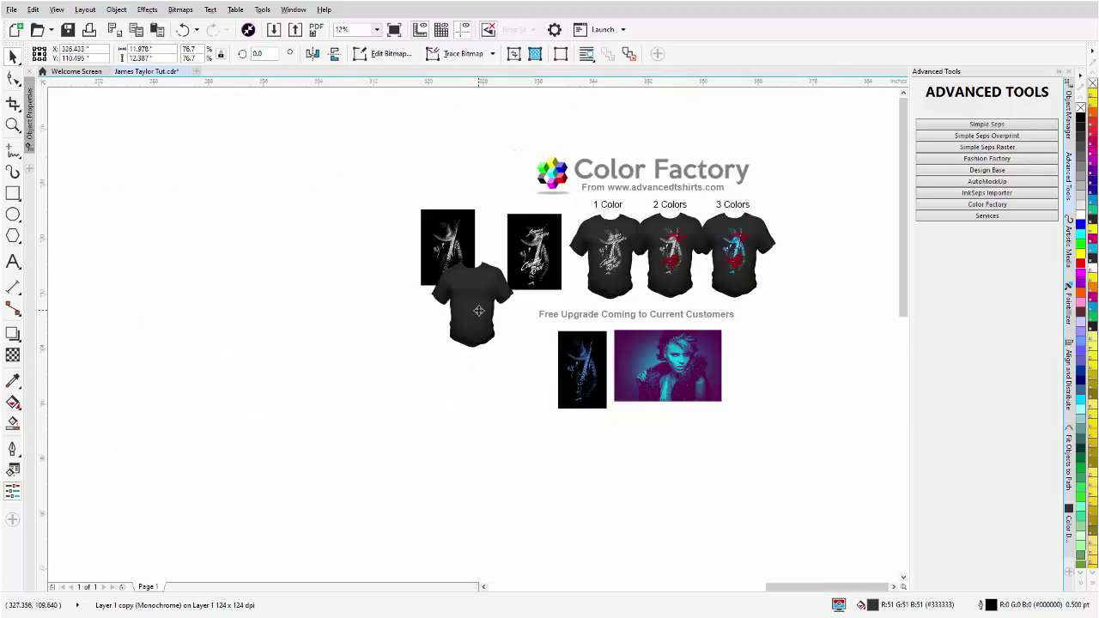
left_click_drag(478, 310, 387, 255)
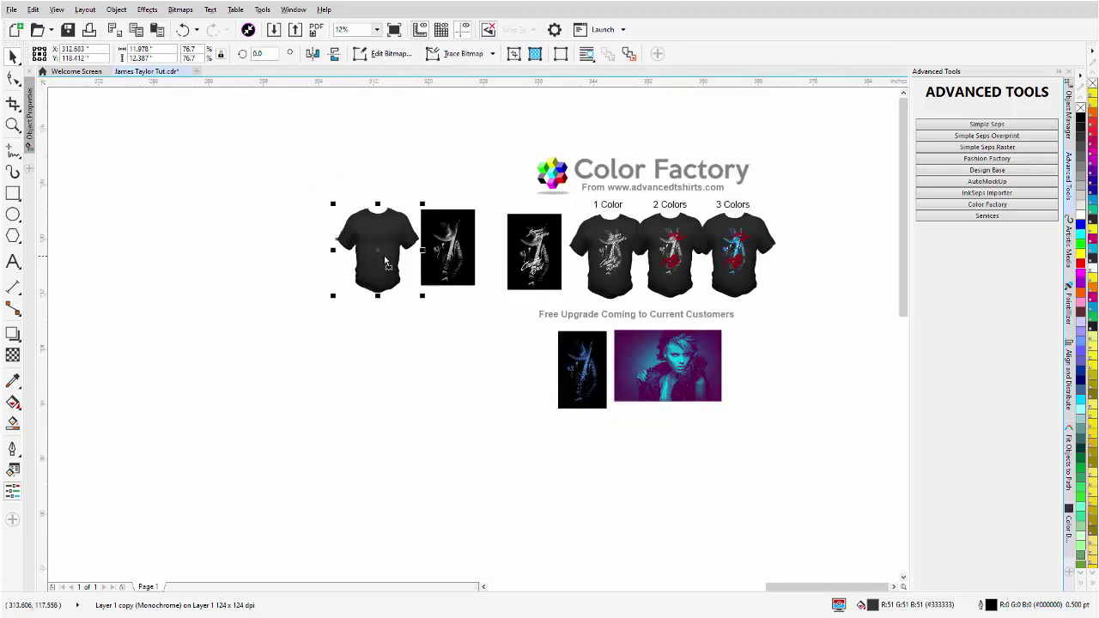
Step: Create an inverted monochrome of the copied guitarist bitmap with Color Factory and place it on the blank shirt, keeping a spare beside it
scroll(387, 255, "up", 2)
left_click_drag(473, 334, 466, 327)
left_click(596, 338)
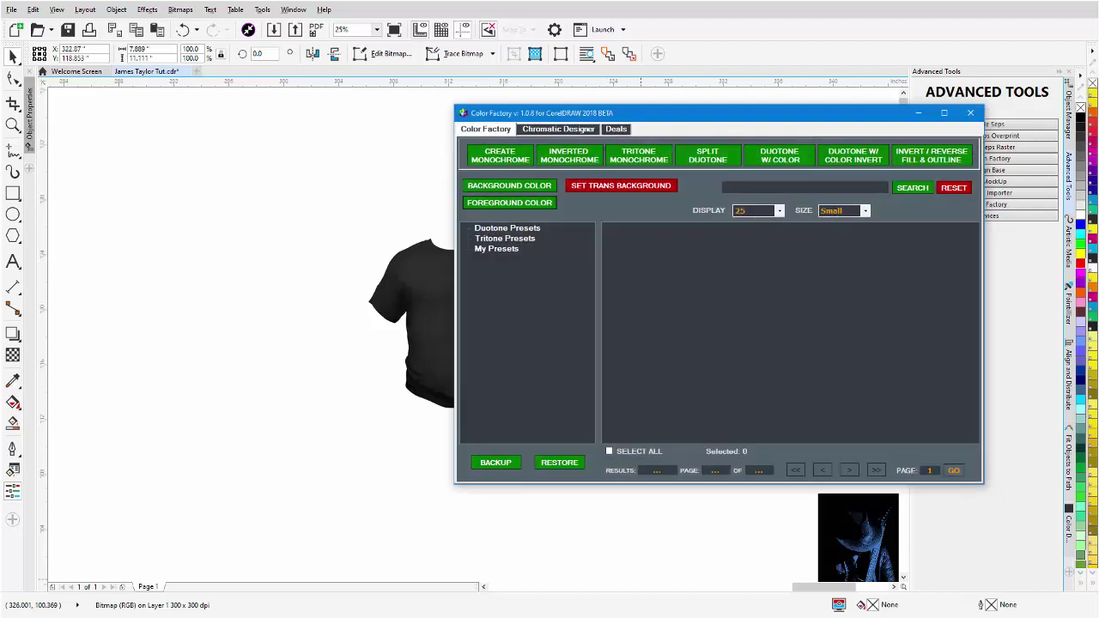
left_click_drag(691, 120, 863, 148)
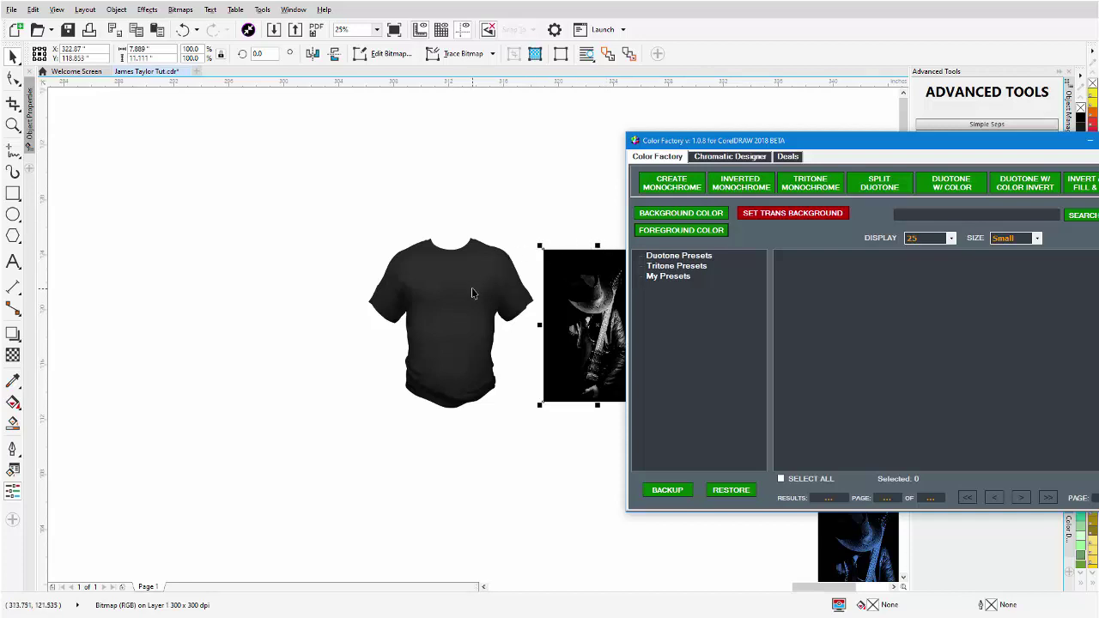
left_click(743, 185)
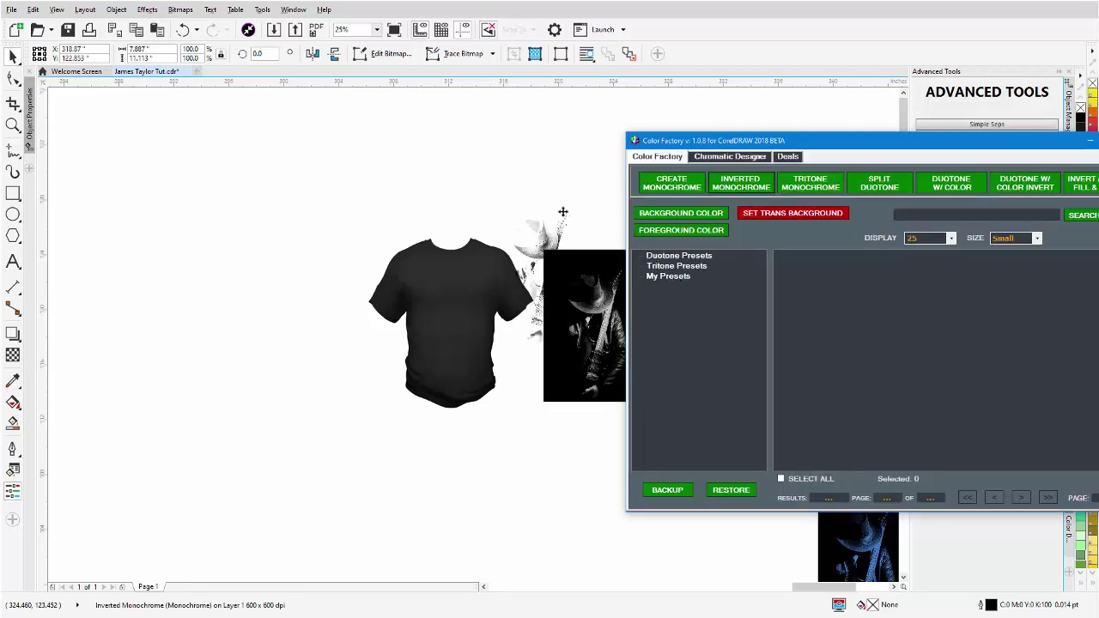
left_click_drag(537, 231, 446, 301)
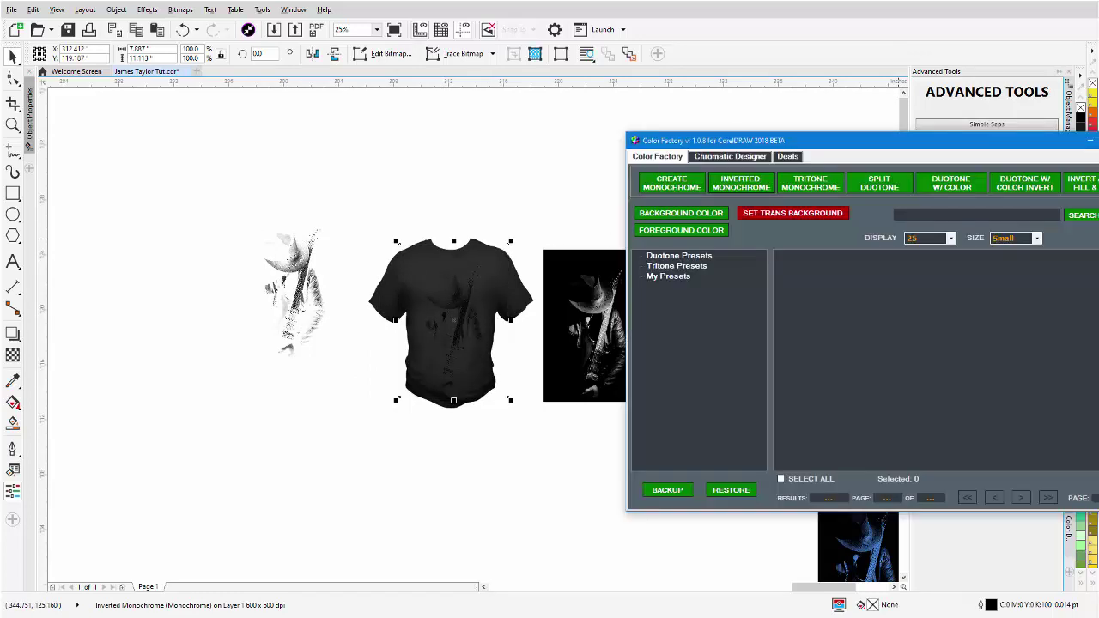
Step: Set the foreground color of the monochrome on the shirt to white in Color Factory
left_click(695, 232)
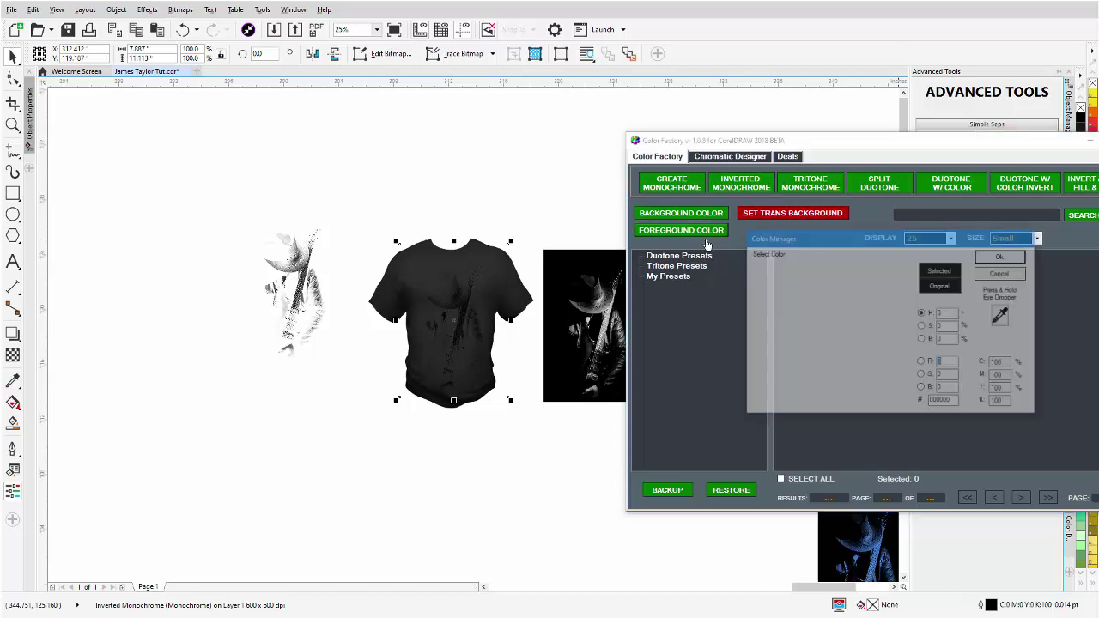
left_click(752, 267)
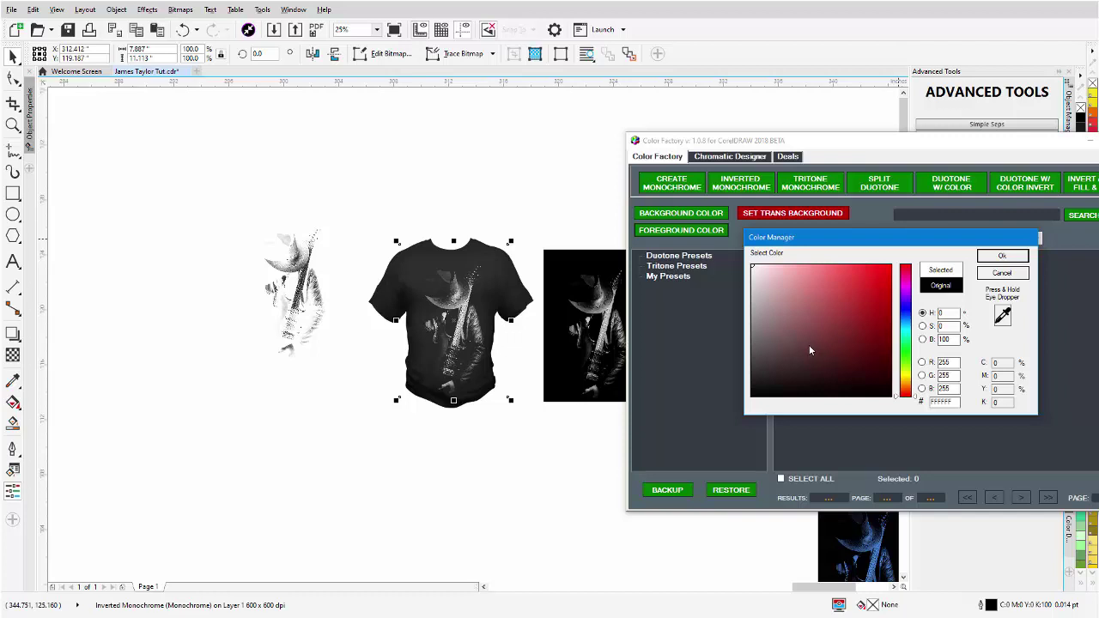
Step: Try cyan 00CAFF as the foreground color of the shirt print and return it to white
left_click(907, 329)
left_click_drag(868, 297, 905, 259)
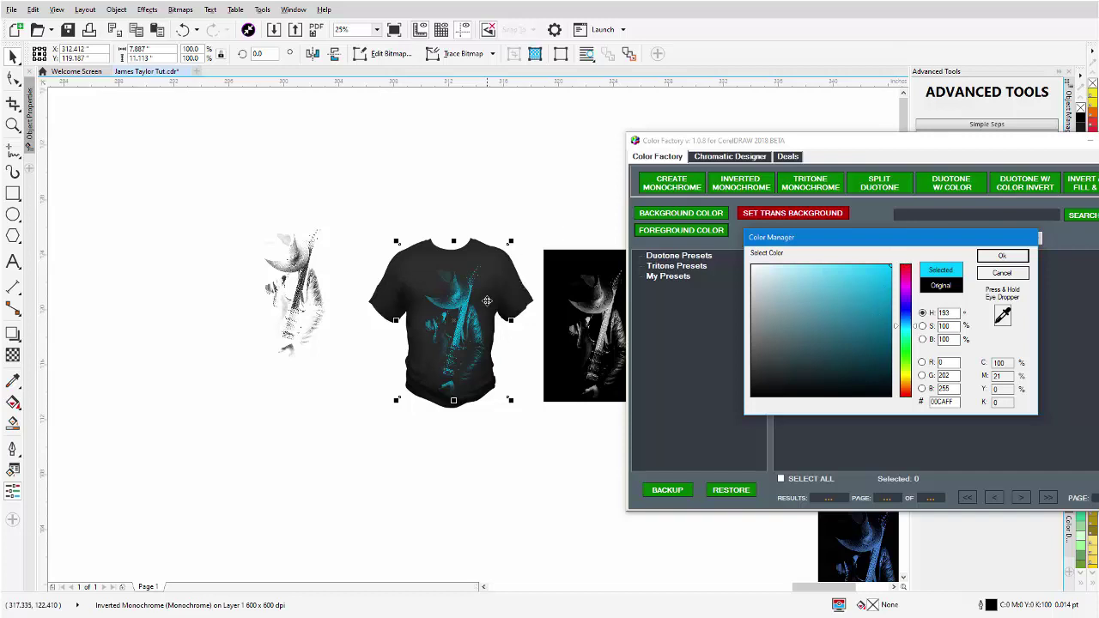
scroll(494, 266, "up", 1)
left_click_drag(747, 345, 748, 262)
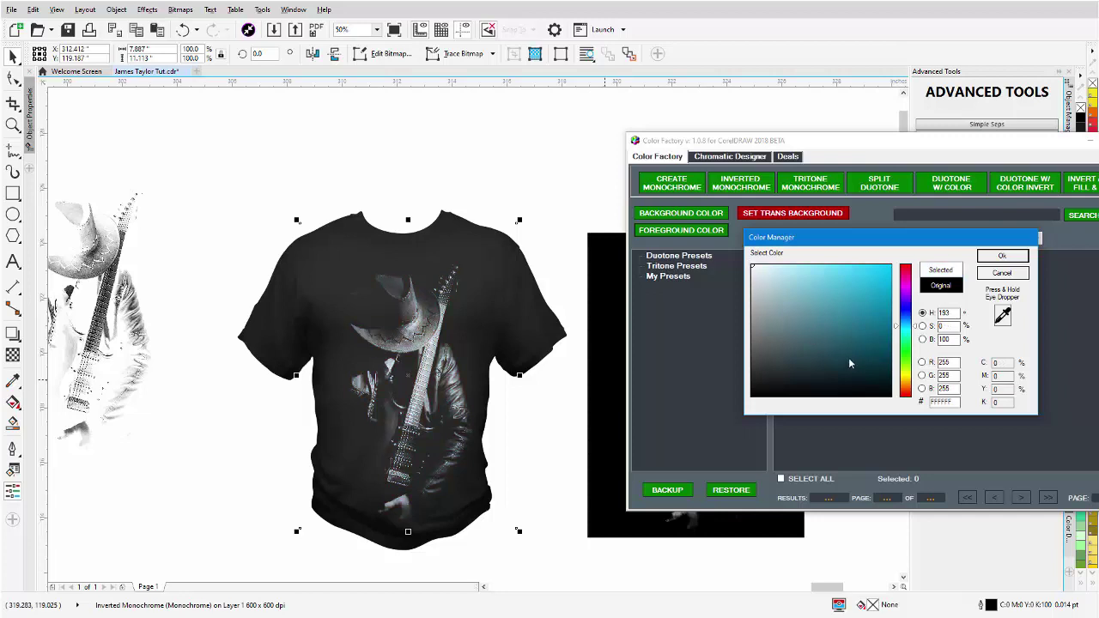
Step: Try sampled red C00000 and green 008000, yellow-green ECFF38 and aqua 38FFFF as the shirt print's foreground color
left_click_drag(1002, 316, 847, 219)
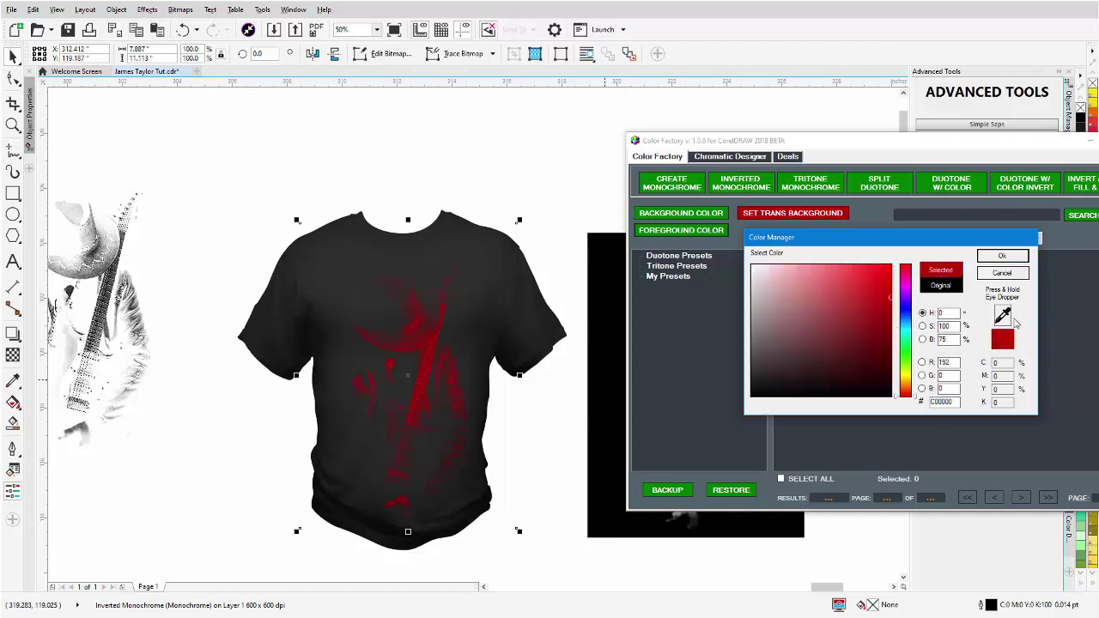
left_click_drag(1007, 318, 690, 489)
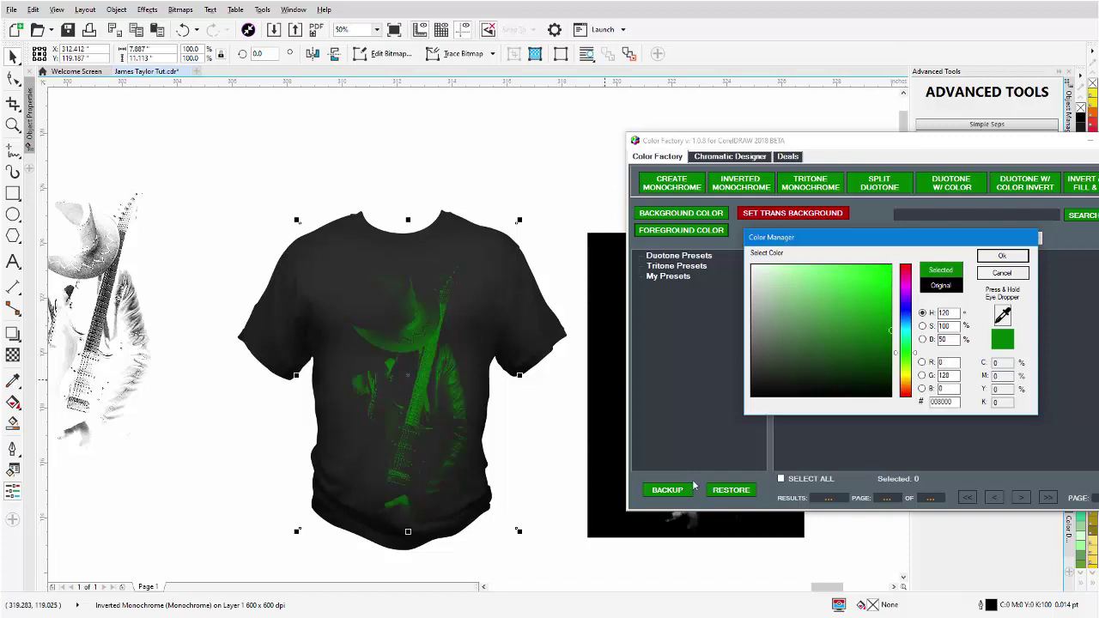
left_click_drag(915, 360, 917, 377)
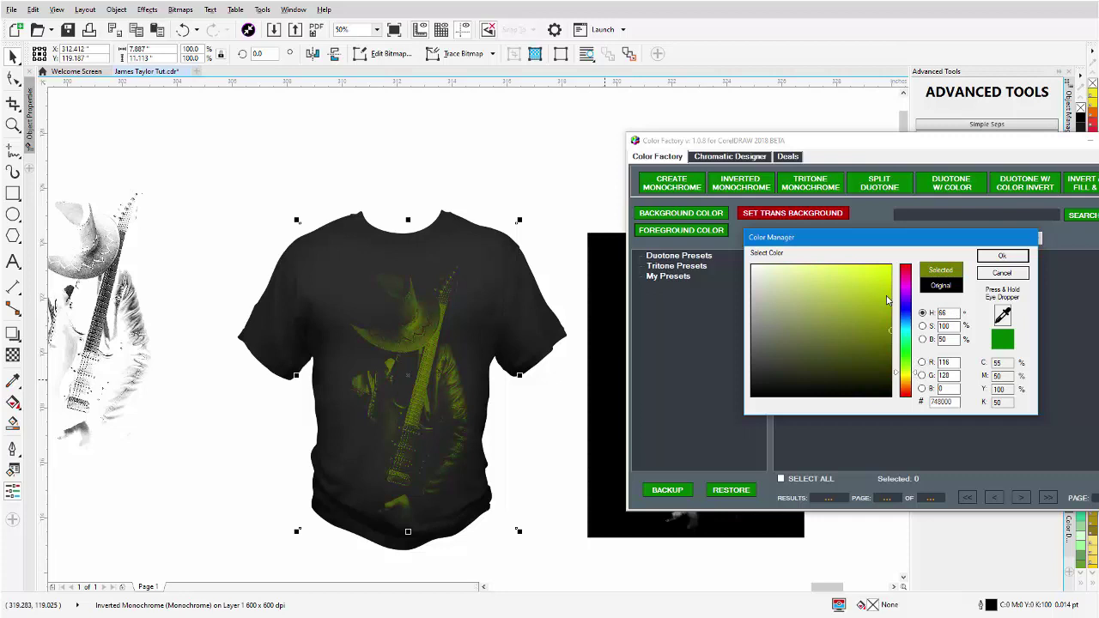
left_click_drag(889, 302, 862, 264)
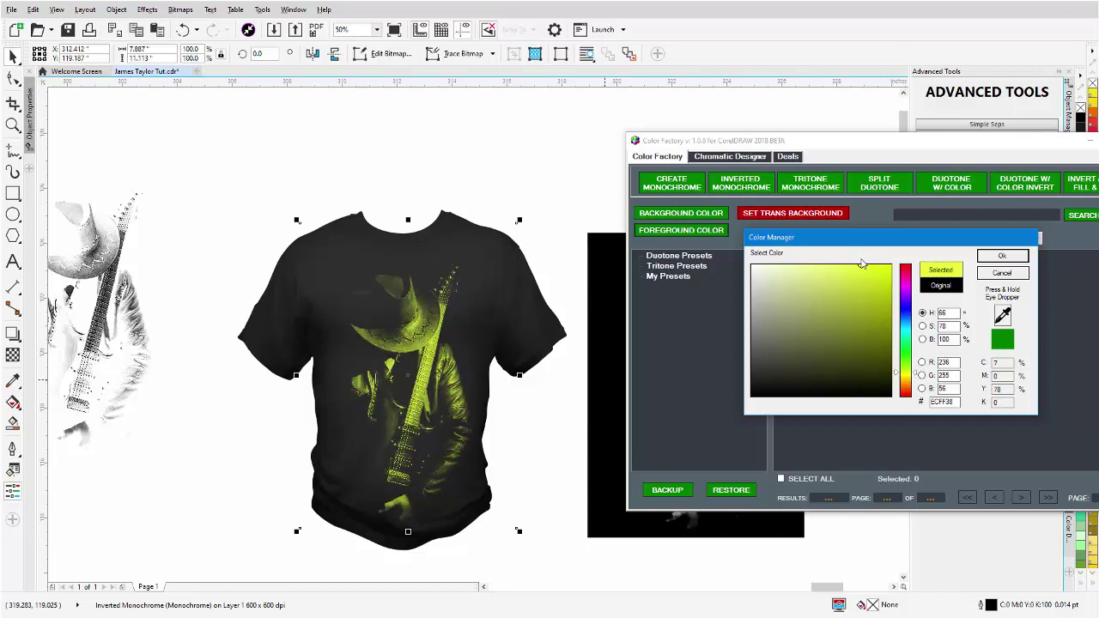
left_click(905, 338)
left_click_drag(908, 337, 909, 336)
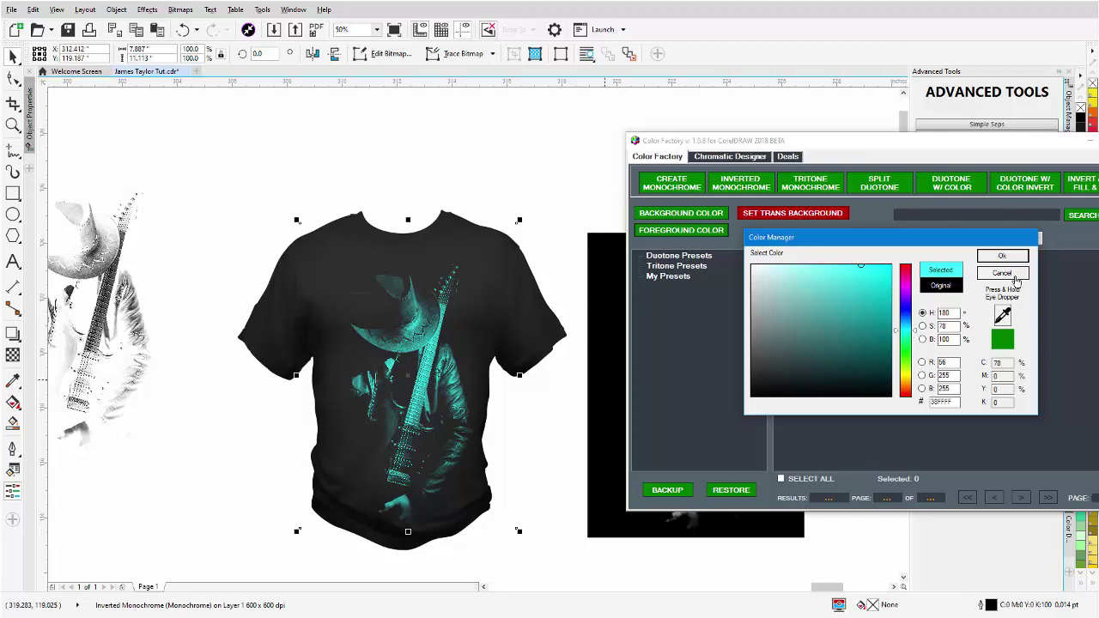
Step: Set the shirt print's foreground color back to white FFFFFF and accept it
left_click(768, 272)
left_click(752, 266)
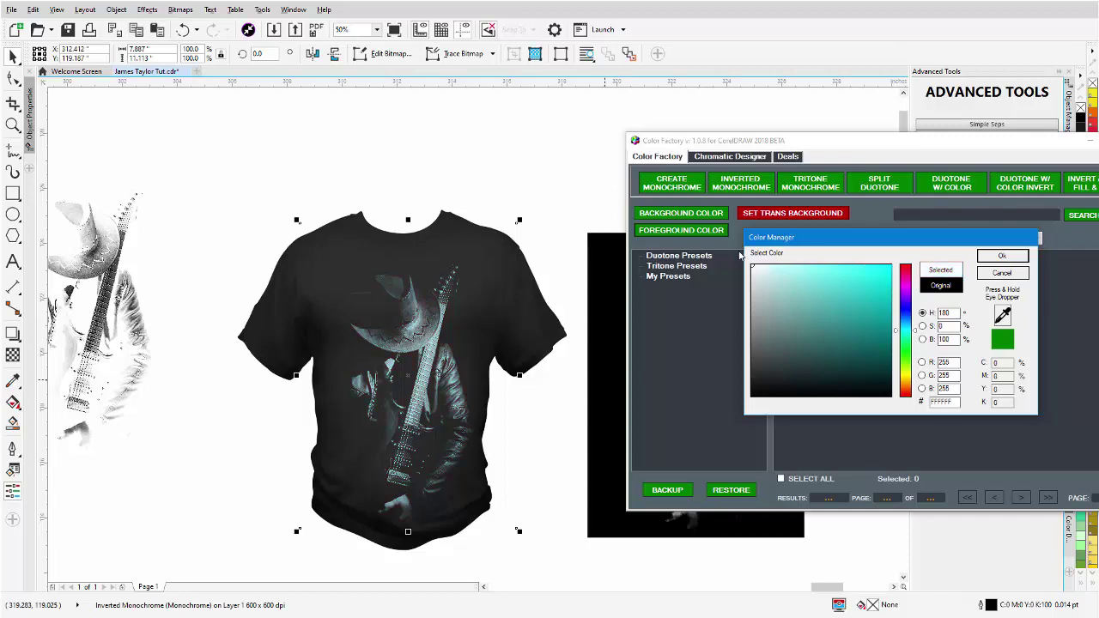
left_click(1003, 257)
Step: Scale the white guitarist print down to about 5.73 by 8.08 inches and center it on the shirt's chest
left_click(521, 219)
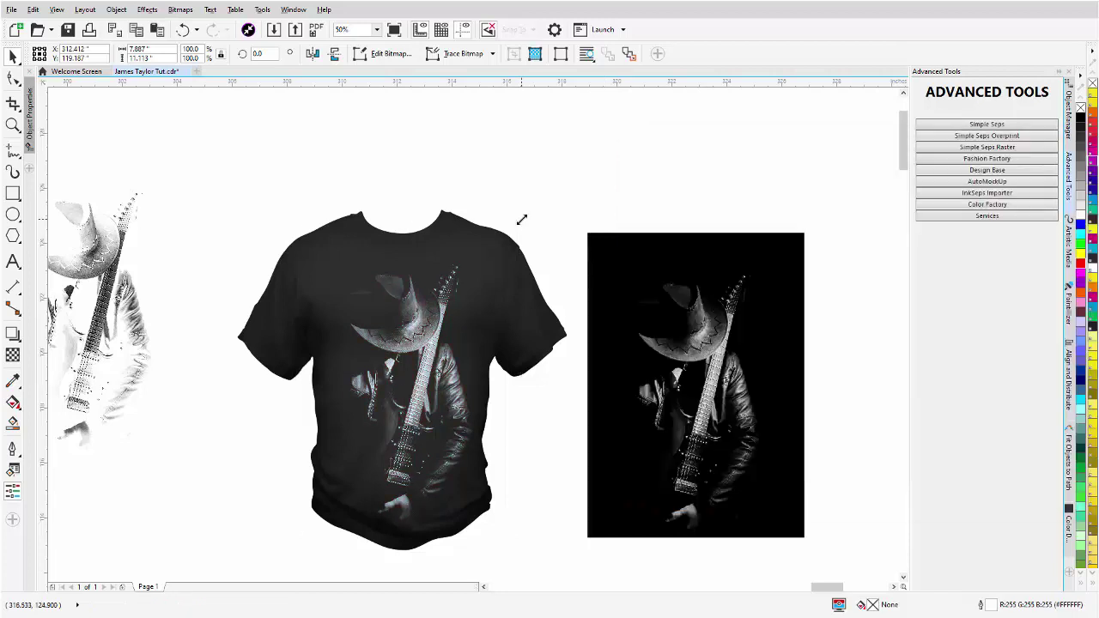
left_click_drag(521, 220, 480, 274)
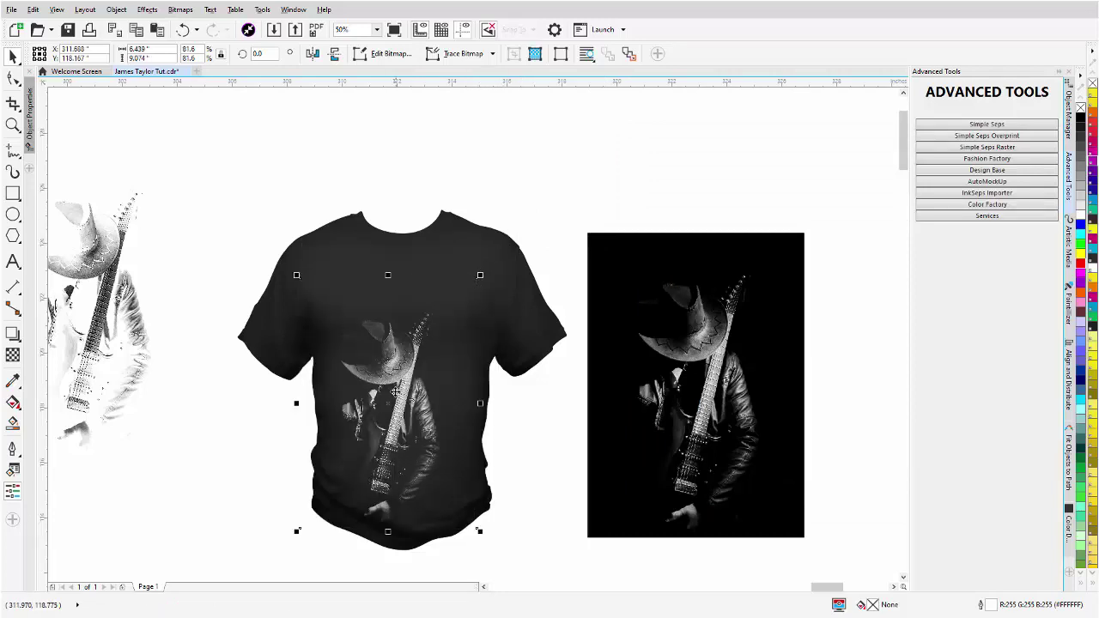
left_click_drag(394, 391, 415, 350)
left_click_drag(501, 227, 481, 253)
left_click_drag(414, 375, 419, 350)
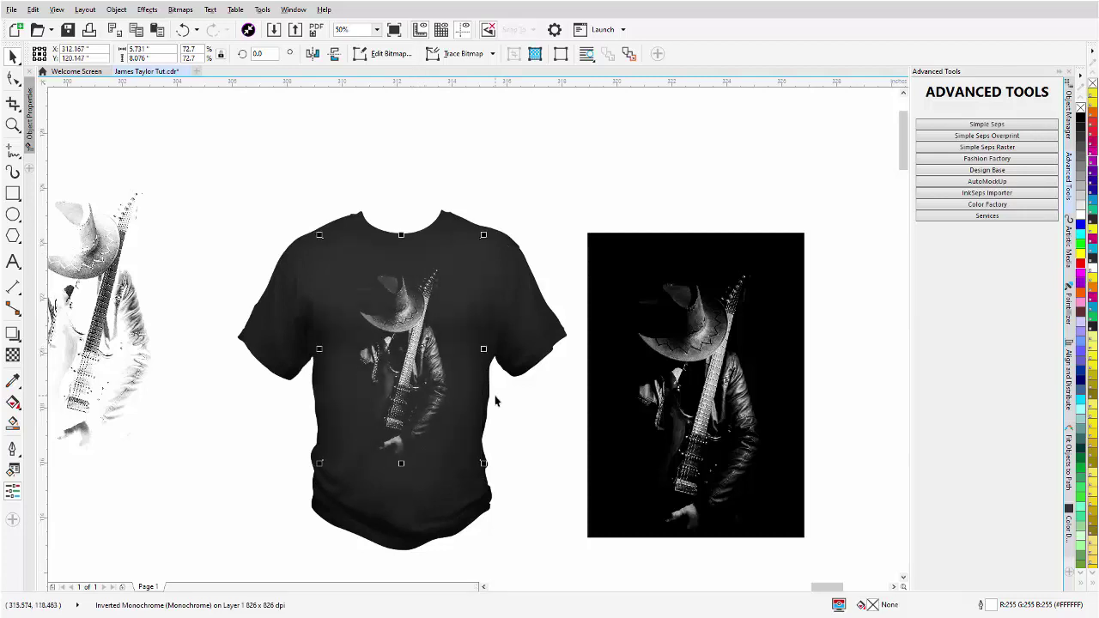
Step: Move the white "James Taylor" and "Country Rock" lettering from the original artwork onto the guitarist print on the new shirt
key("F3")
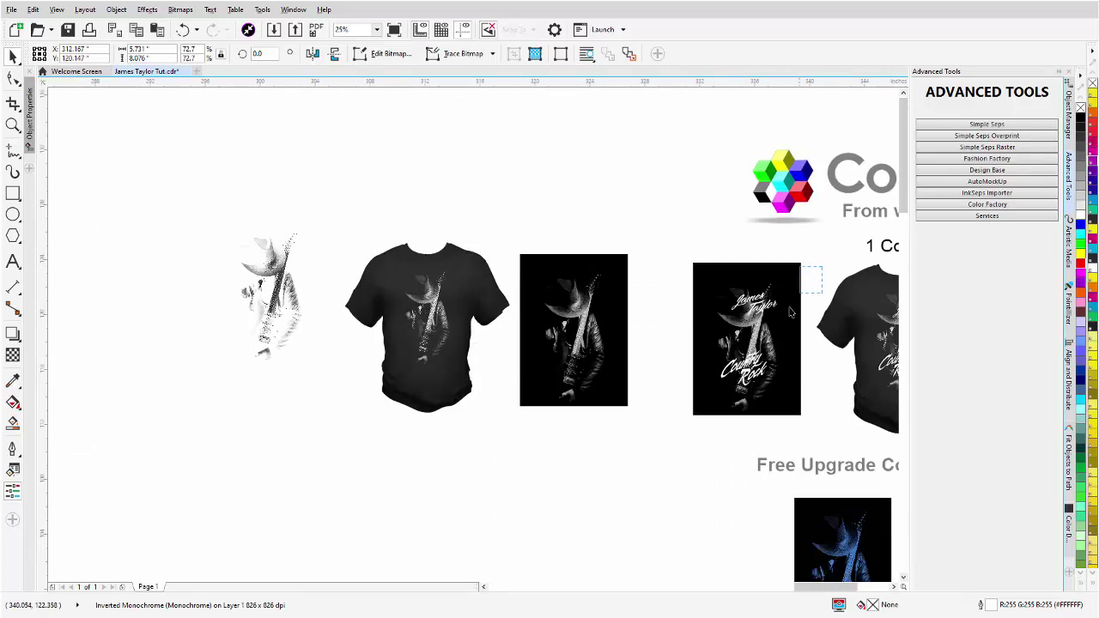
left_click_drag(801, 265, 695, 418)
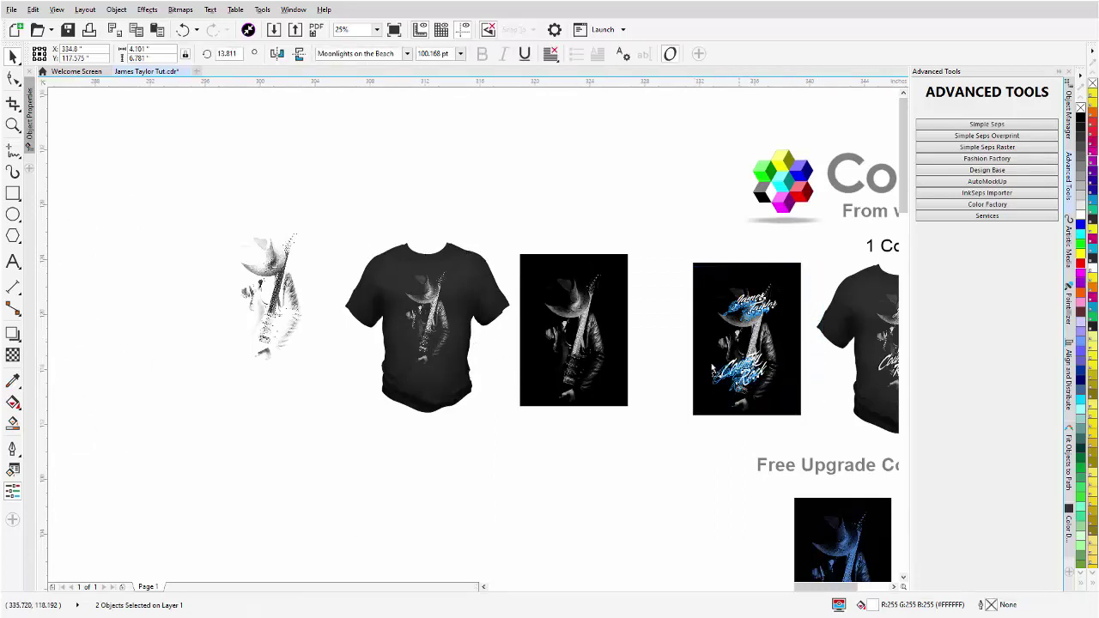
left_click_drag(712, 368, 427, 325)
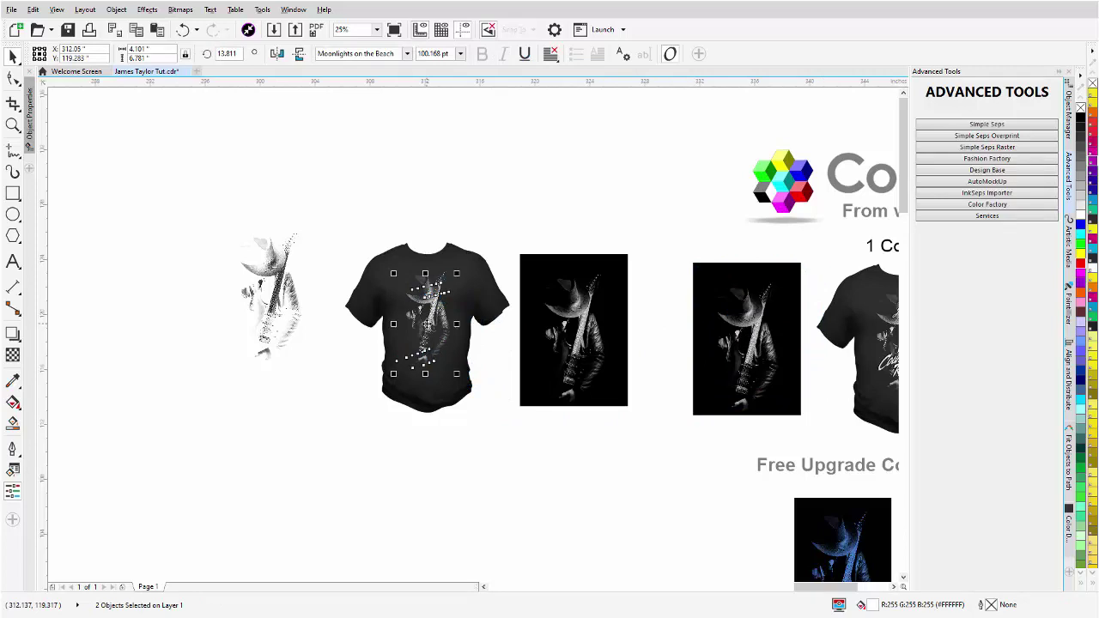
mouse_move(427, 325)
left_mouse_down()
mouse_move(300, 352)
mouse_move(300, 371)
mouse_move(430, 320)
left_mouse_up()
scroll(436, 326, "up", 2)
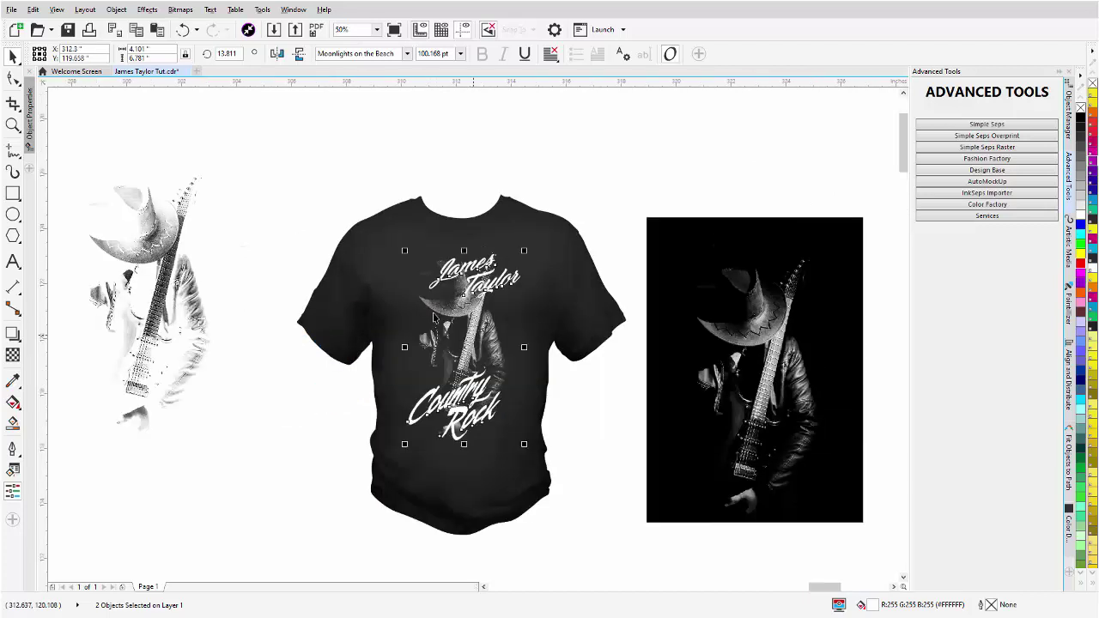
key("Escape")
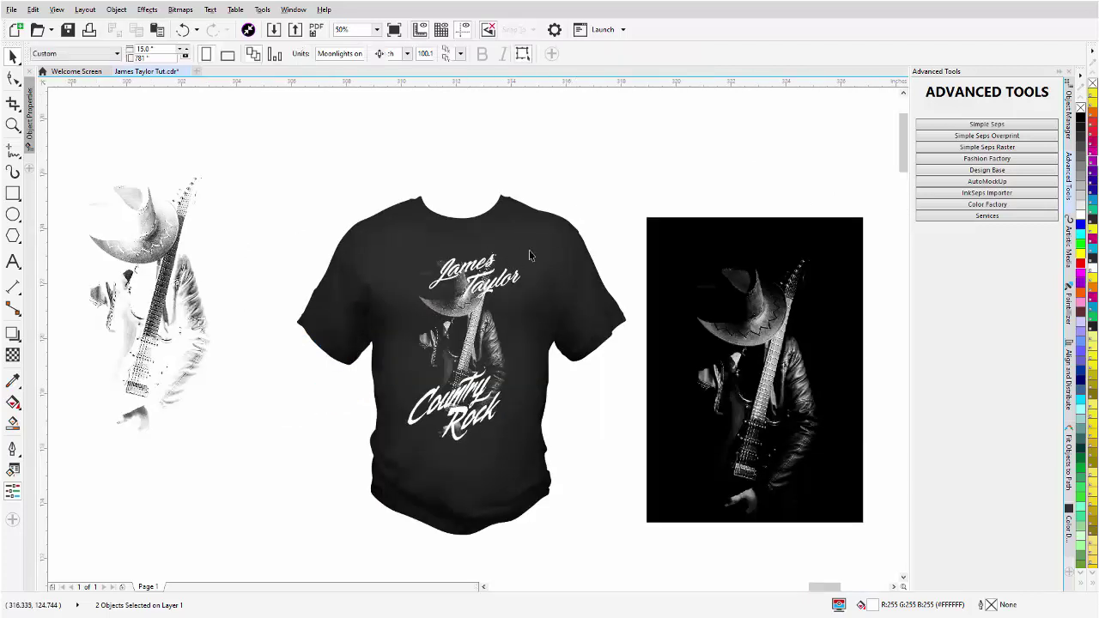
Step: Shift the "James Taylor" text slightly to the right and shrink it to about 83.4 pt
left_click(500, 285)
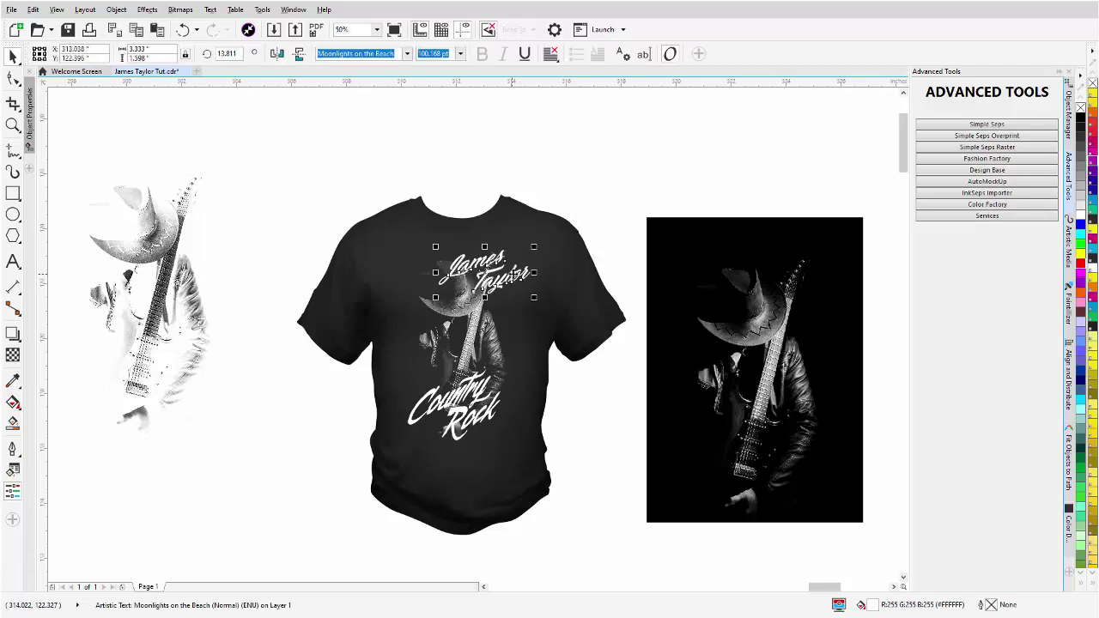
left_click_drag(533, 298, 500, 267)
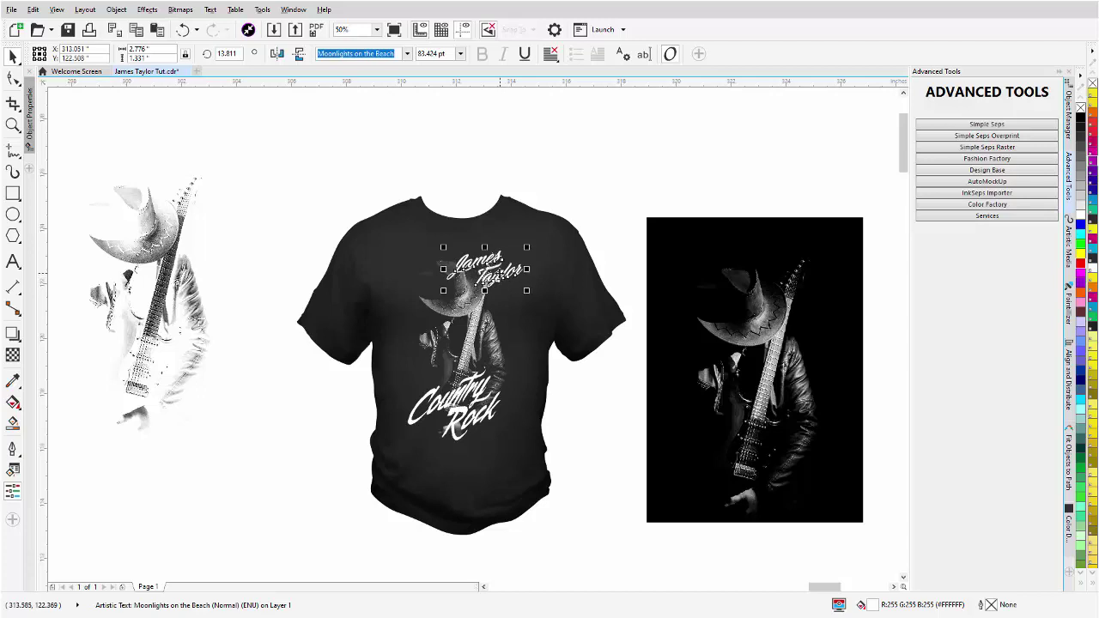
Step: Reposition the four characters of "Rock" up to the right of "Country" with the Shape tool, forming one slanted line
left_click(451, 414)
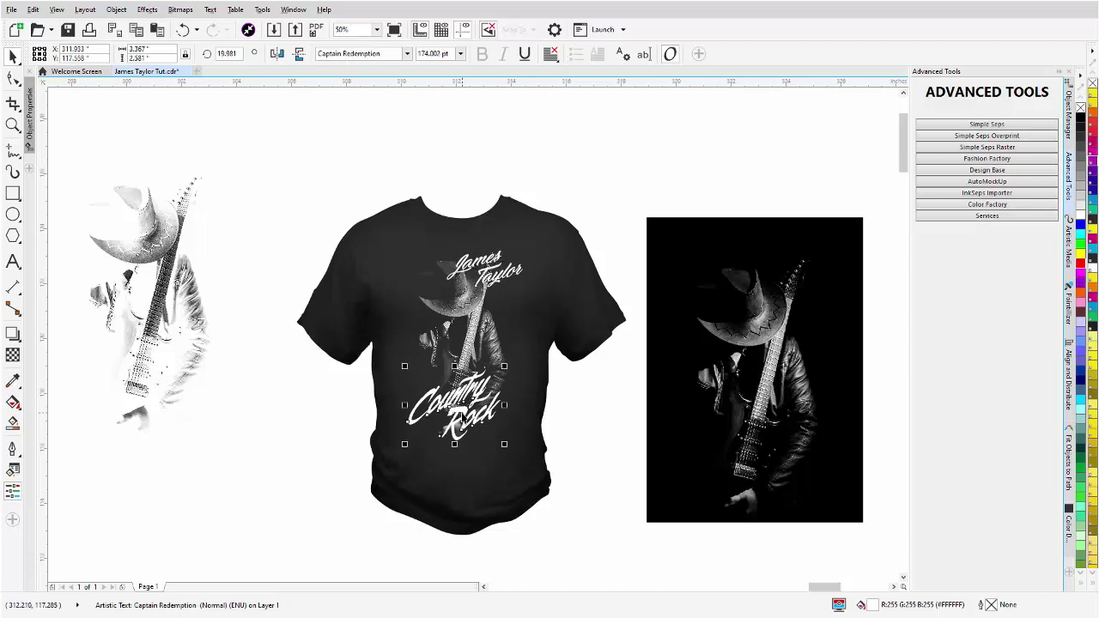
scroll(459, 419, "up", 4)
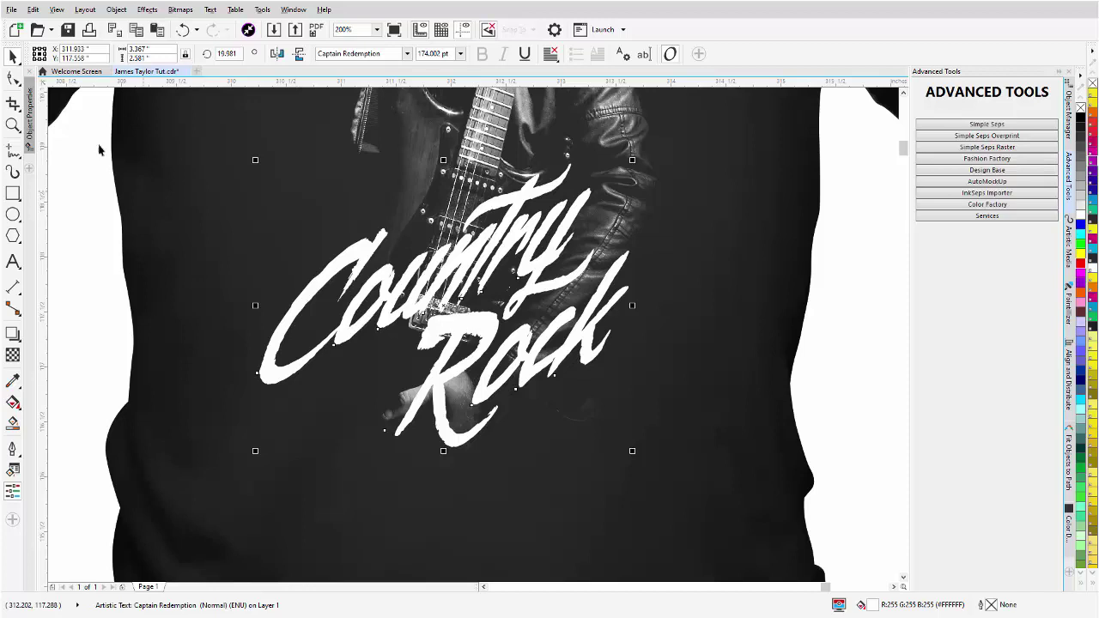
left_click(14, 78)
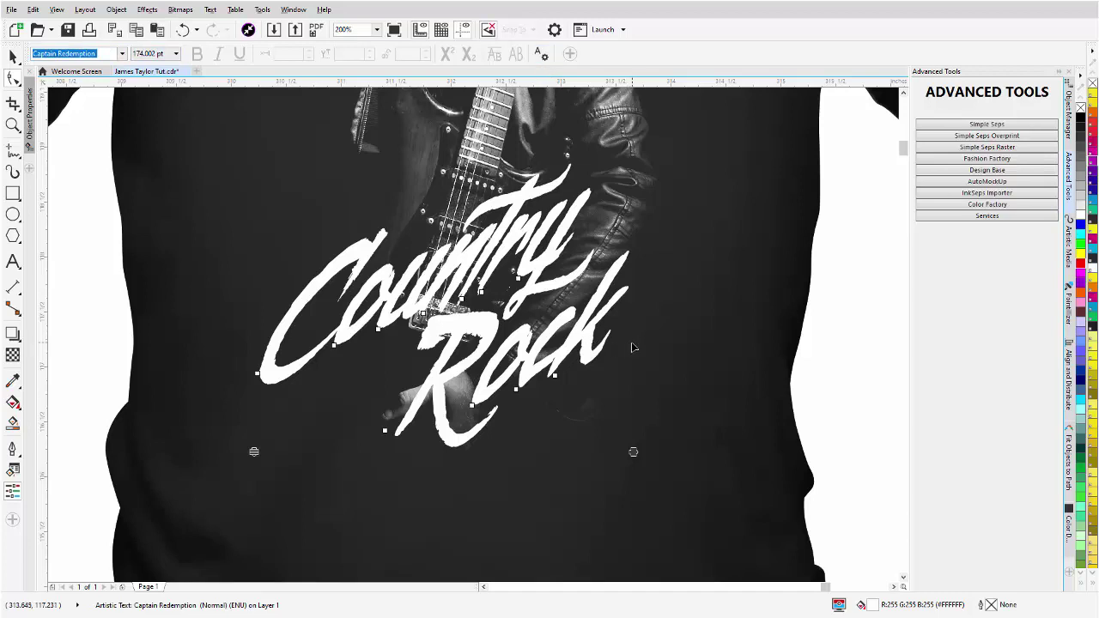
left_click_drag(625, 353, 386, 482)
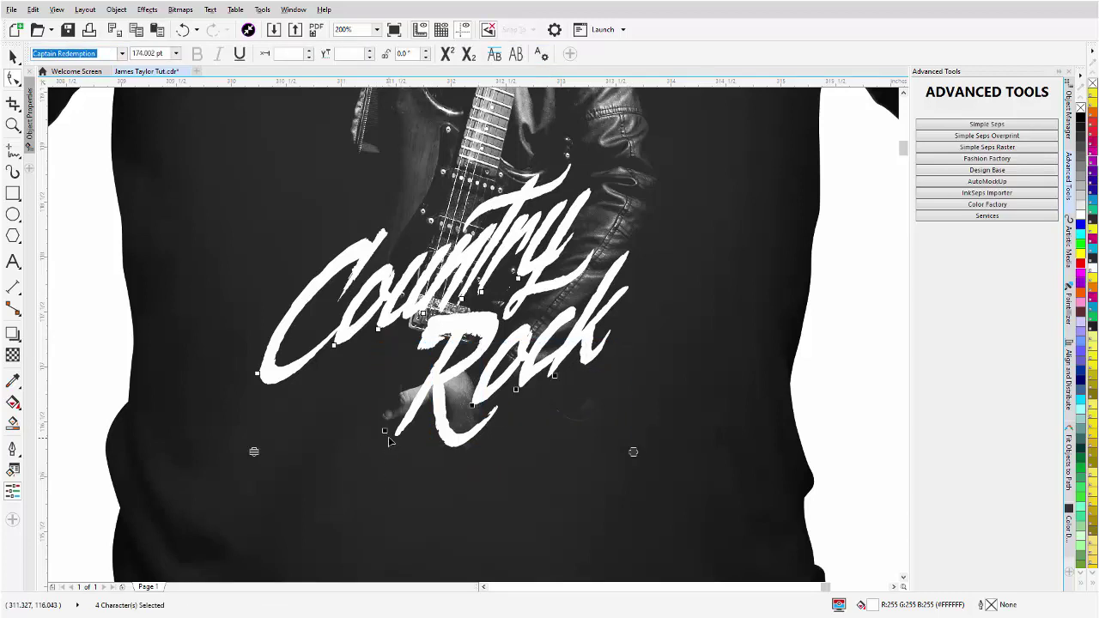
left_click_drag(385, 434, 586, 255)
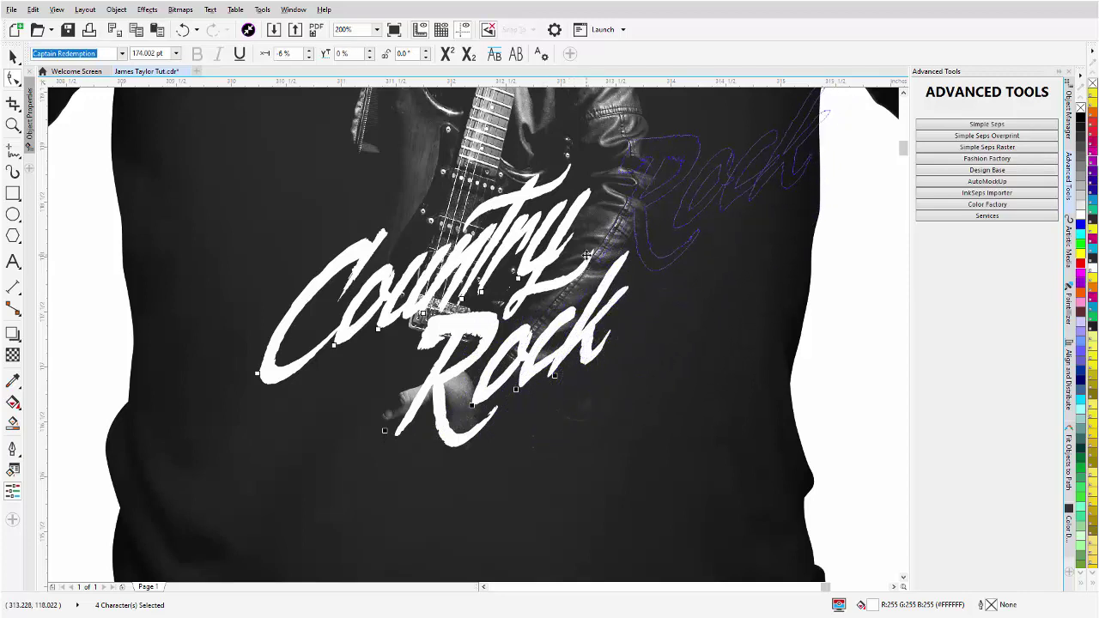
key("Escape")
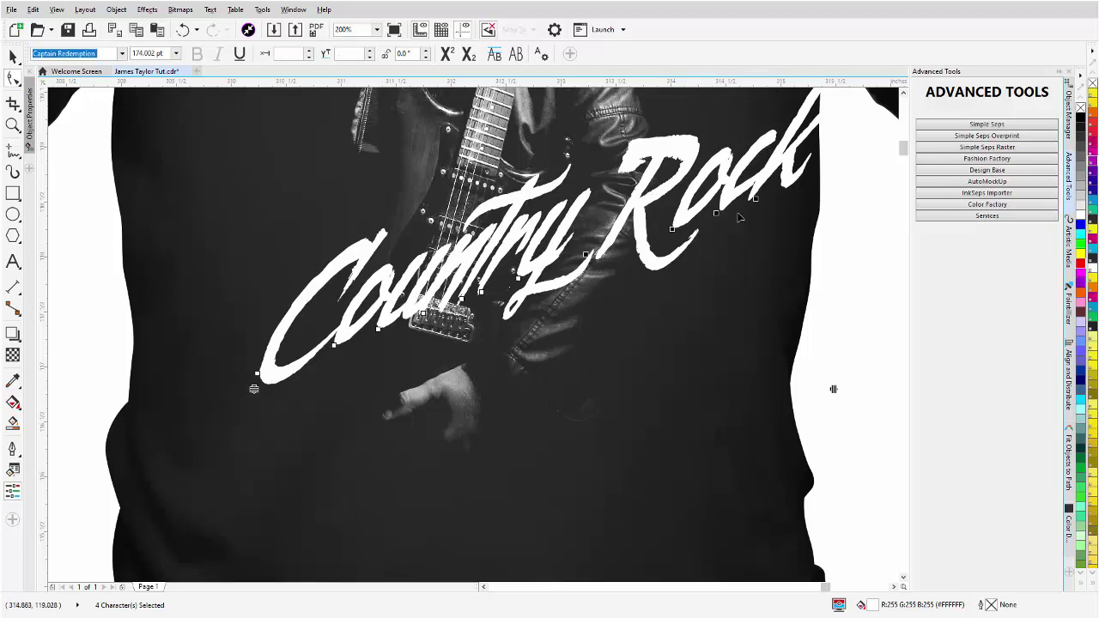
Step: Move the four characters of "Rock" down beneath "Country" and set the "R" character's angle to 15°
left_click_drag(756, 201, 543, 378)
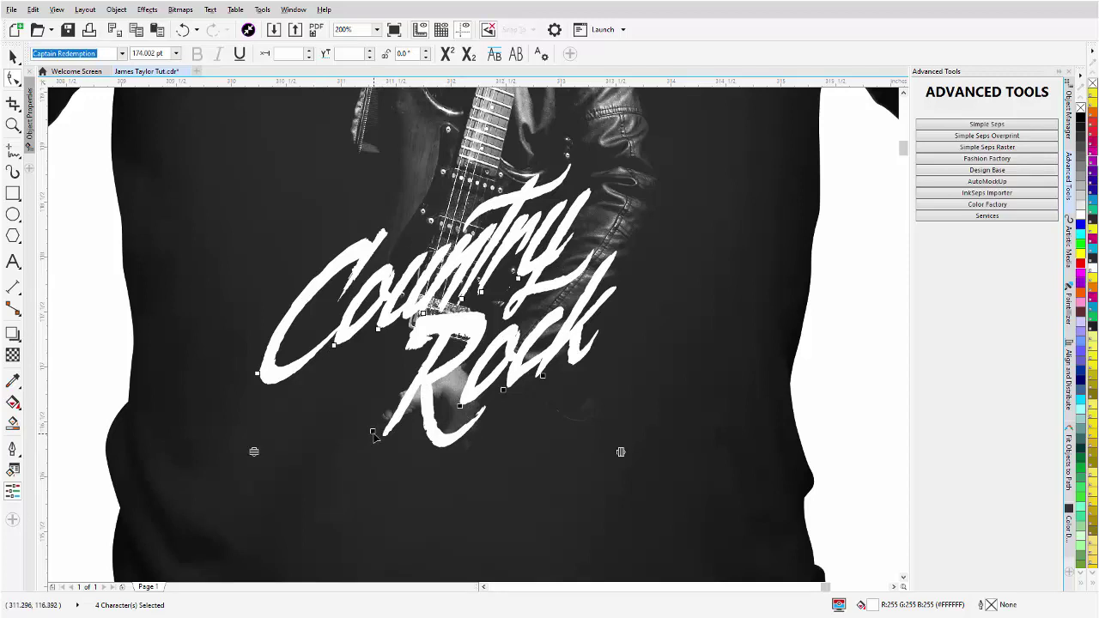
left_click(601, 434)
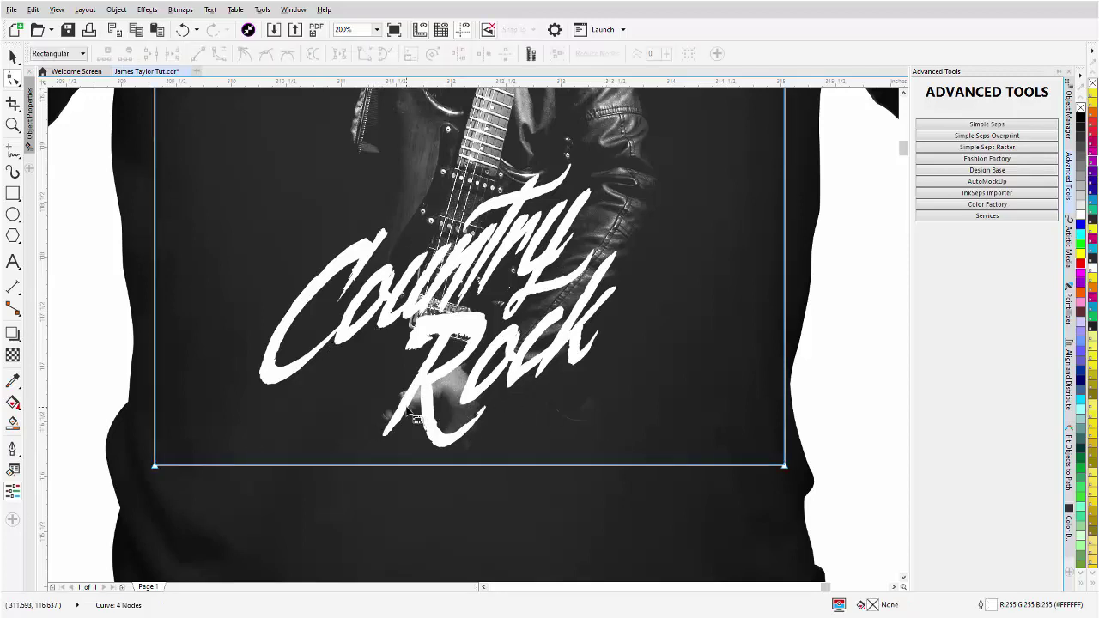
left_click(374, 432)
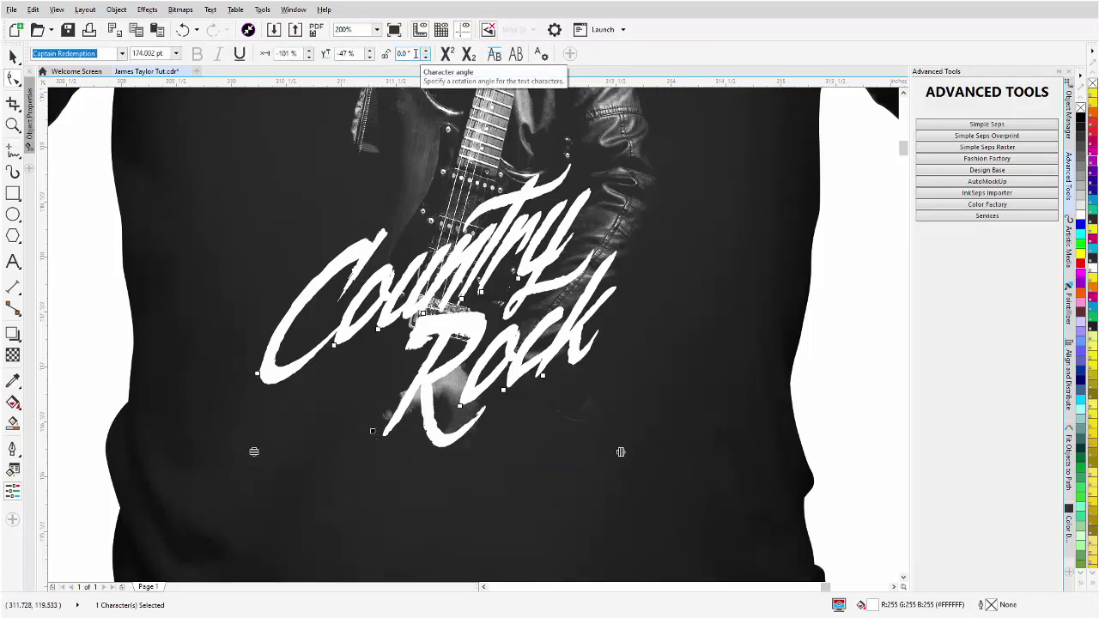
left_click(415, 54)
type("10")
key("Return")
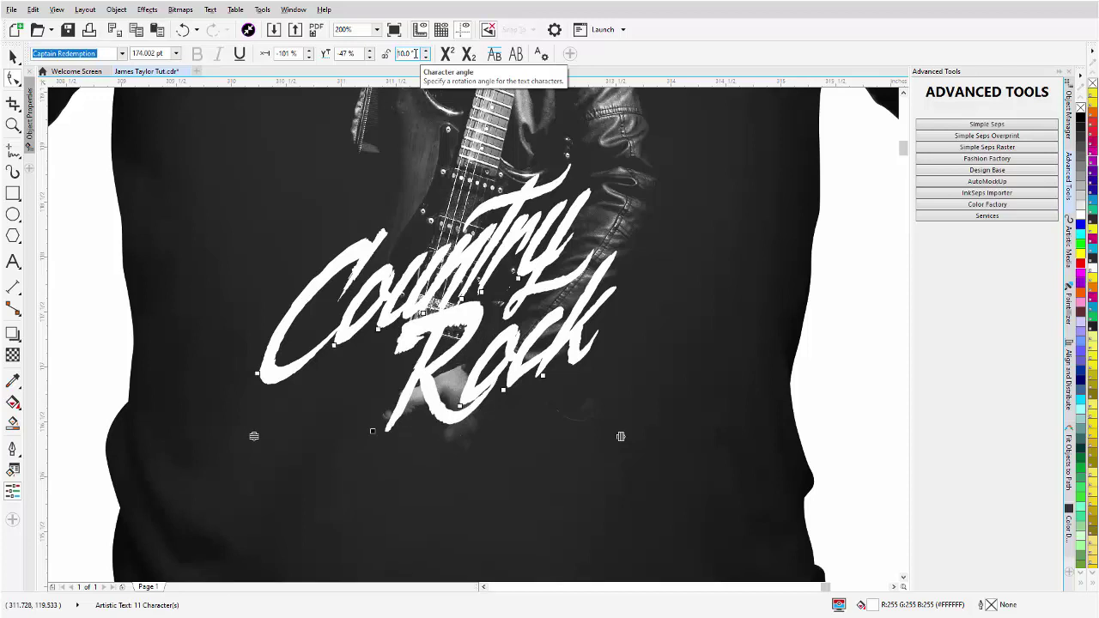
type("15")
key("Return")
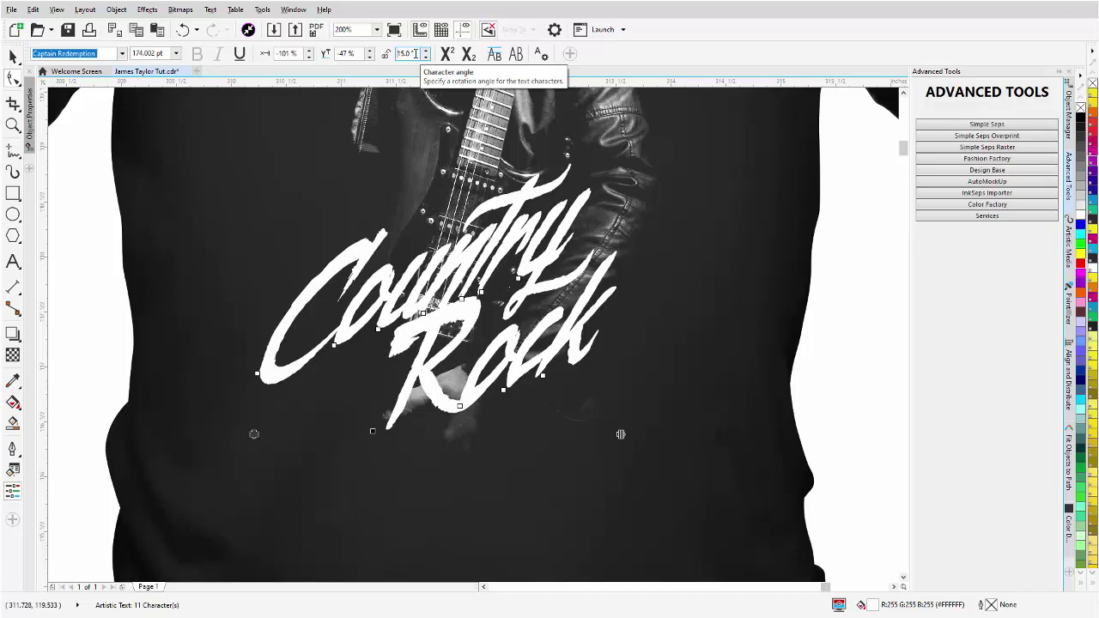
Step: Try smaller character angles of 10°, 5° and 0° on the "R" and return it to 15°
type("10")
key("Return")
type("5")
key("Return")
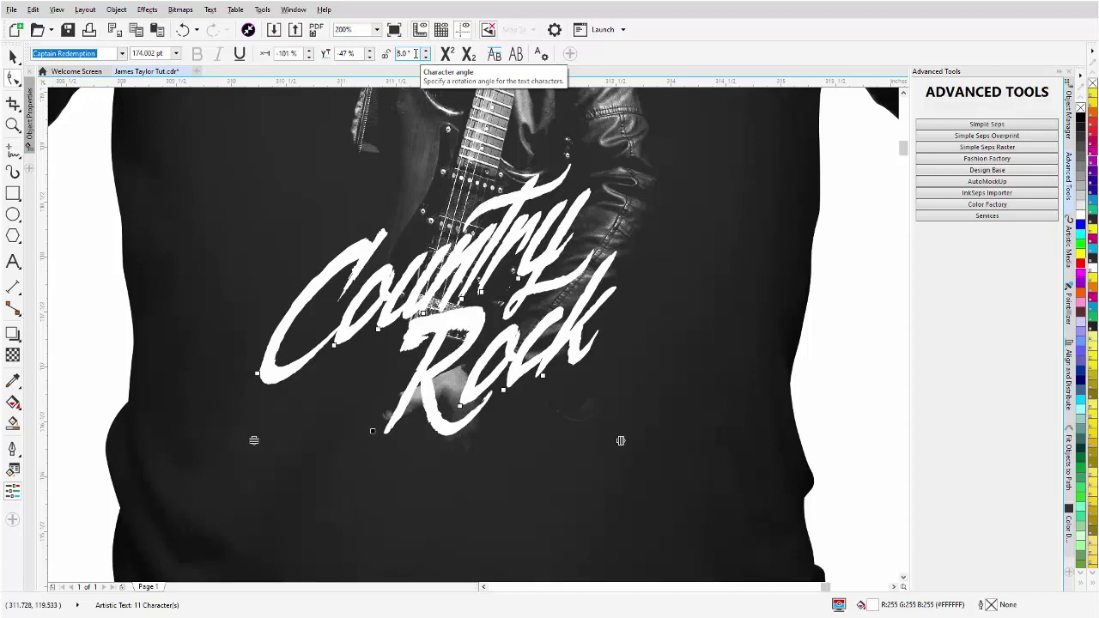
type("0")
key("Return")
type("10")
key("Return")
type("15")
key("Return")
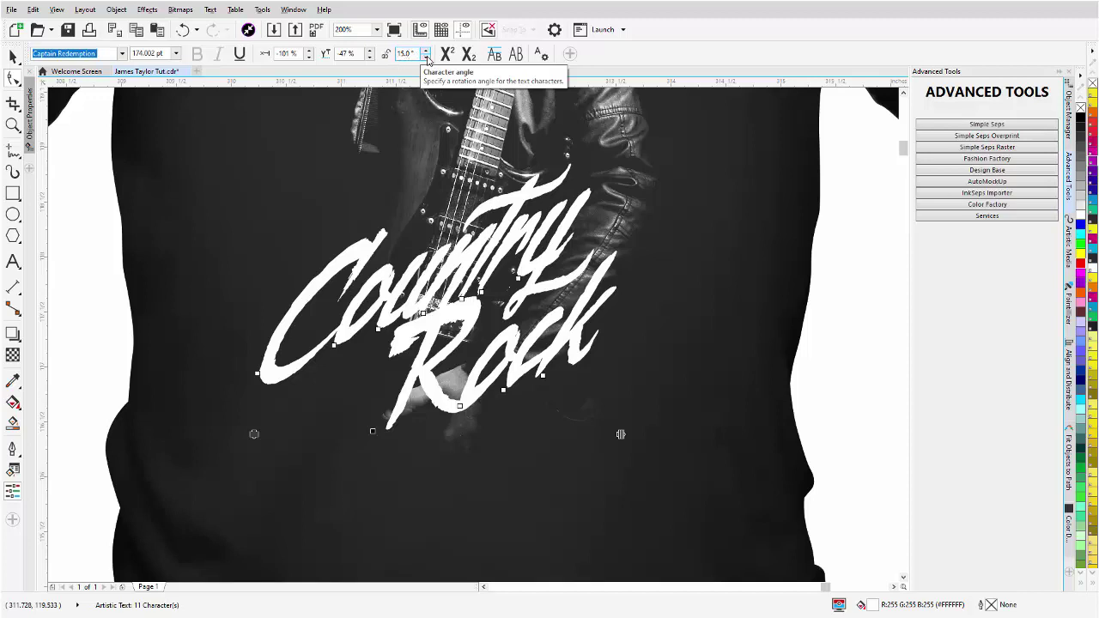
left_click(424, 58)
left_click(425, 58)
left_click(427, 52)
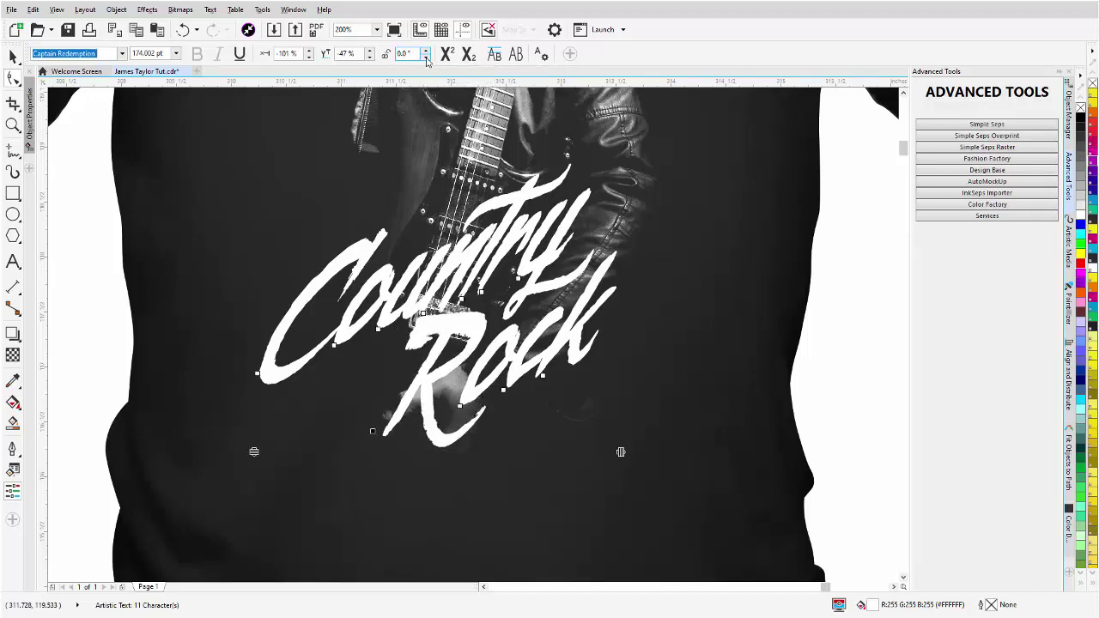
left_click(426, 52)
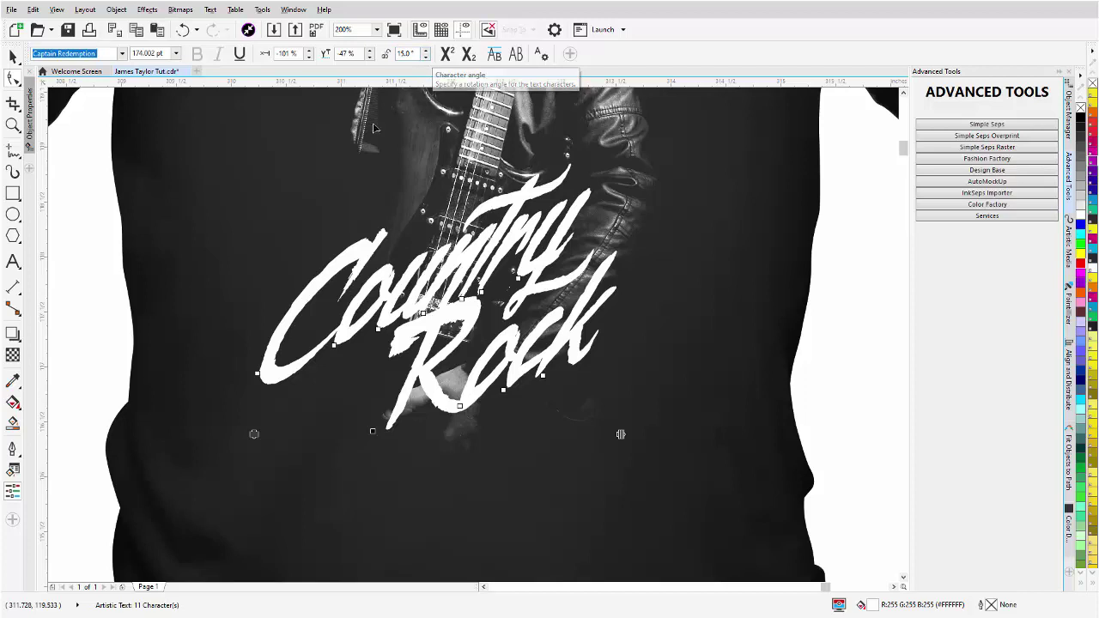
Step: Shrink the "Country Rock" text proportionally to about 129.7 pt
left_click(11, 55)
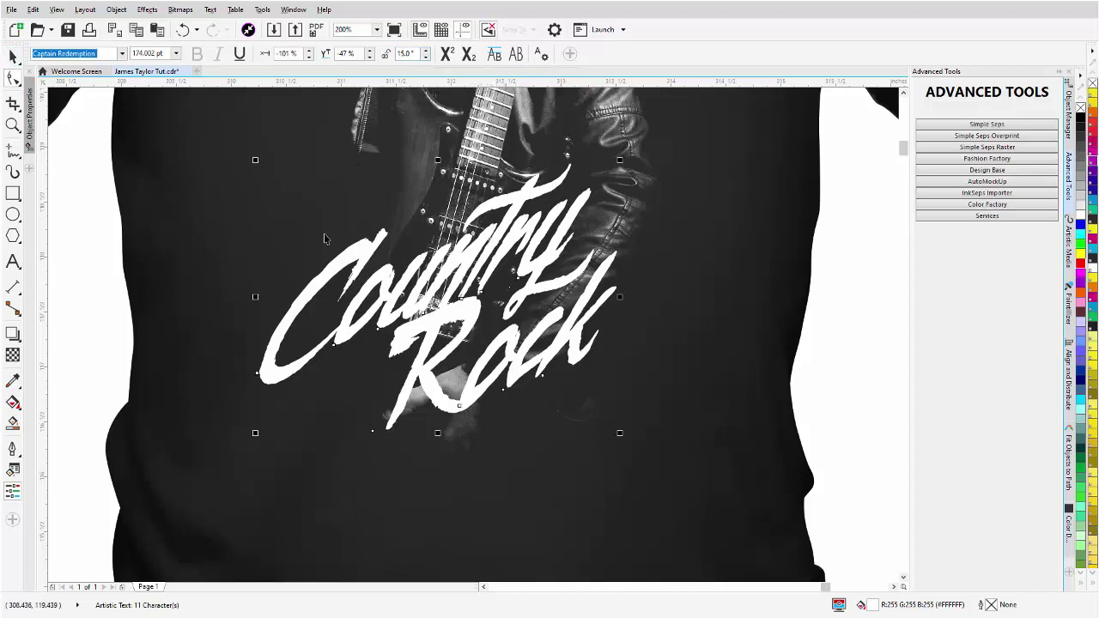
scroll(477, 343, "down", 3)
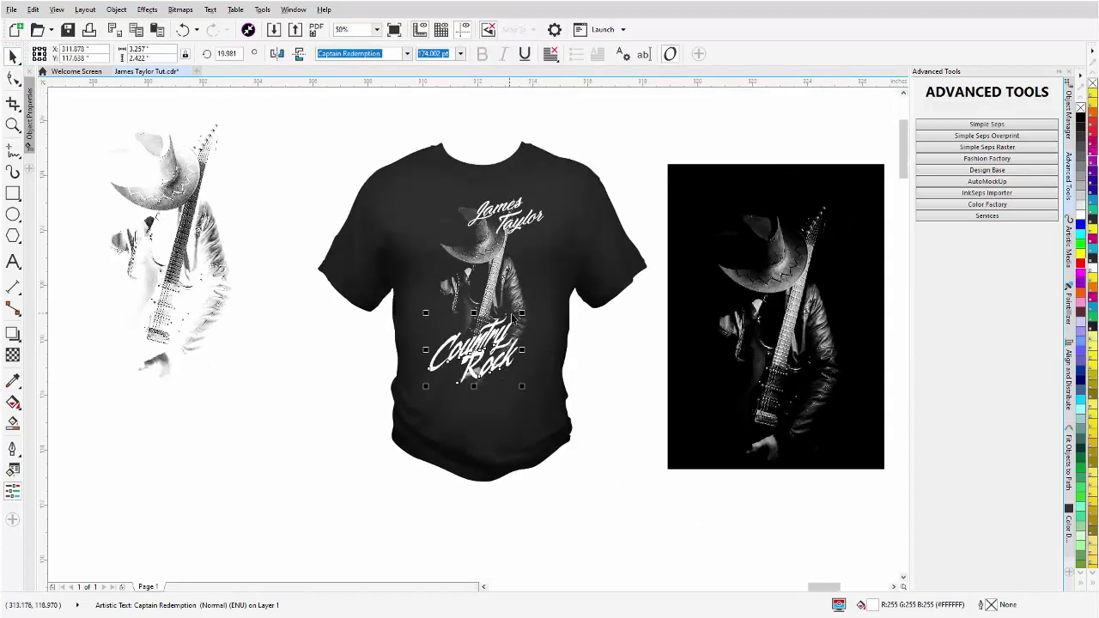
left_click_drag(522, 312, 473, 335)
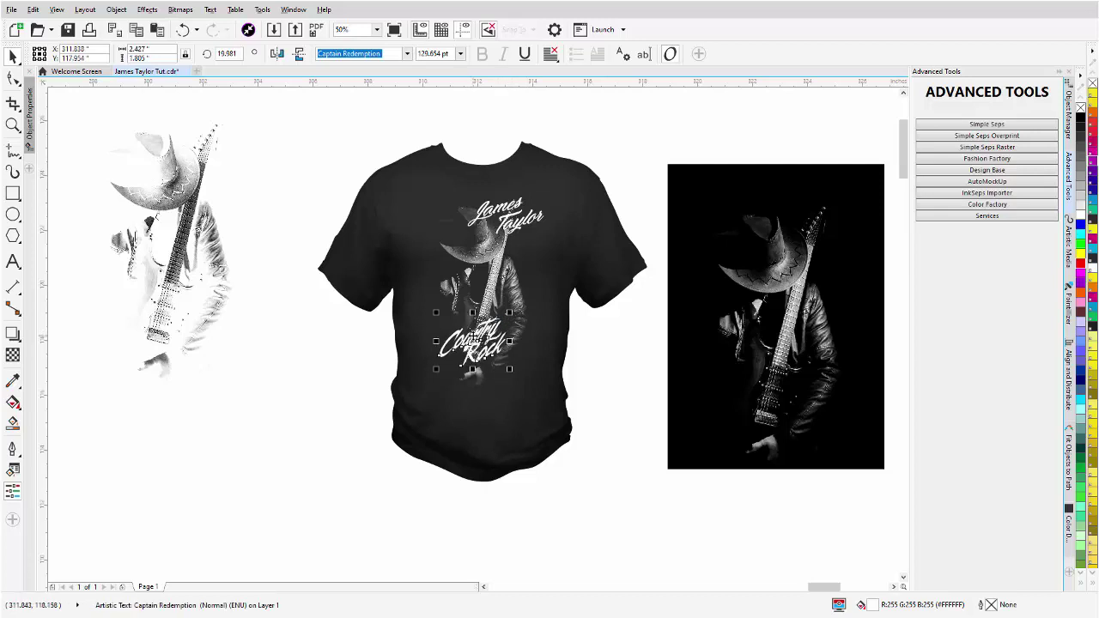
Step: Rotate the "Country Rock" text to about 25.5° and shift it slightly to the right over the guitar body
scroll(473, 339, "up", 2)
left_click(474, 337)
left_click_drag(545, 294, 540, 285)
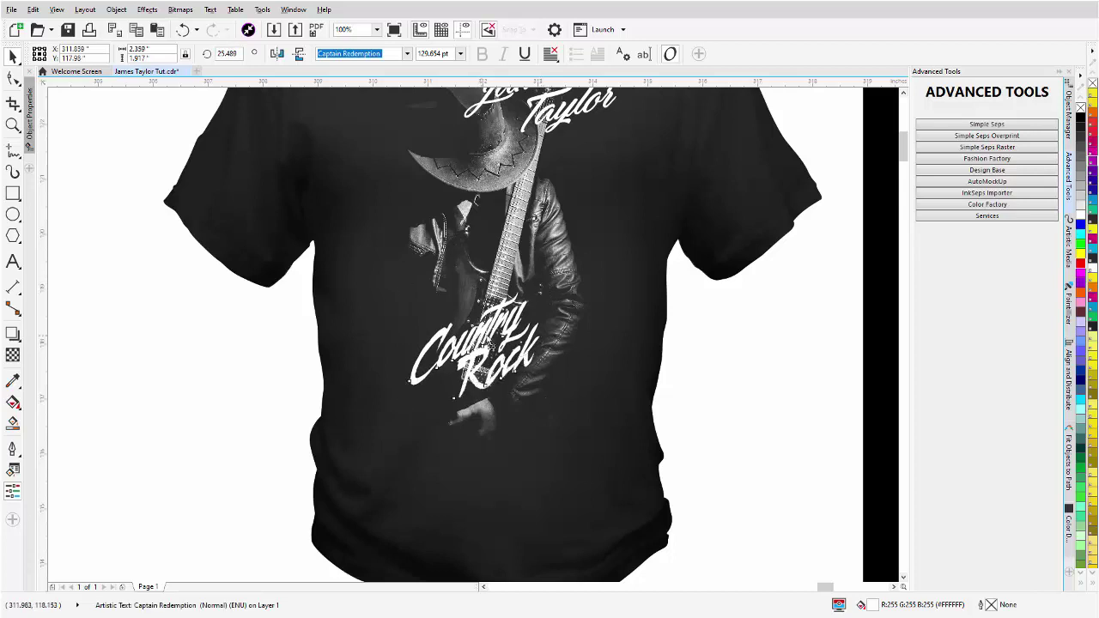
left_click(478, 336)
left_click_drag(478, 336, 494, 343)
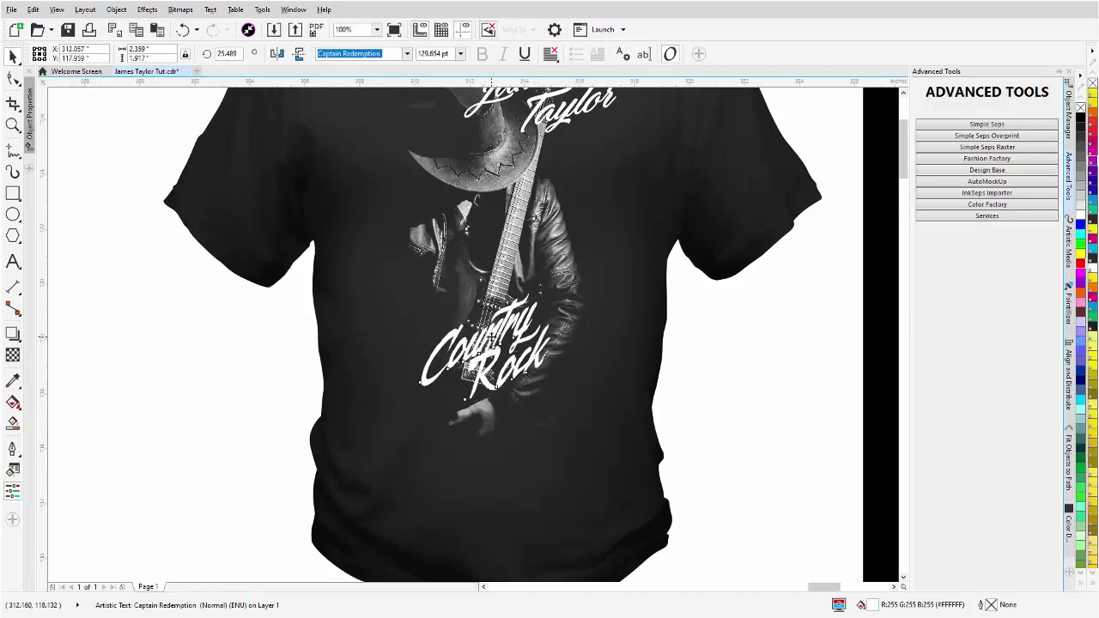
Step: Shift the six characters of "Taylor" slightly to the left beneath "James" with the Shape tool
scroll(471, 336, "down", 2)
left_click(513, 217)
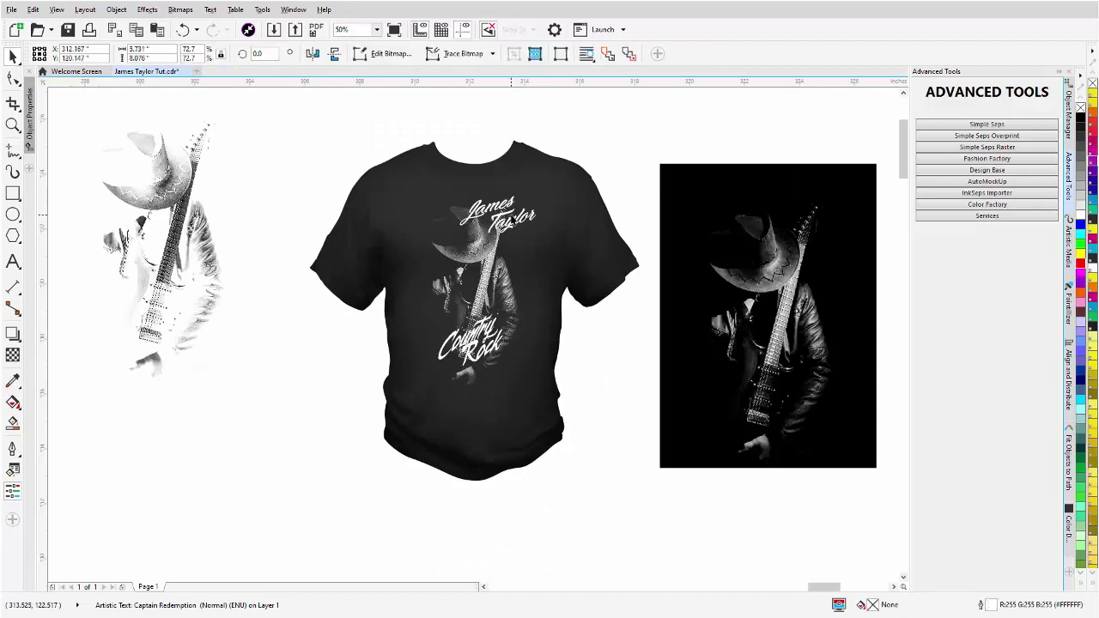
left_click(515, 219)
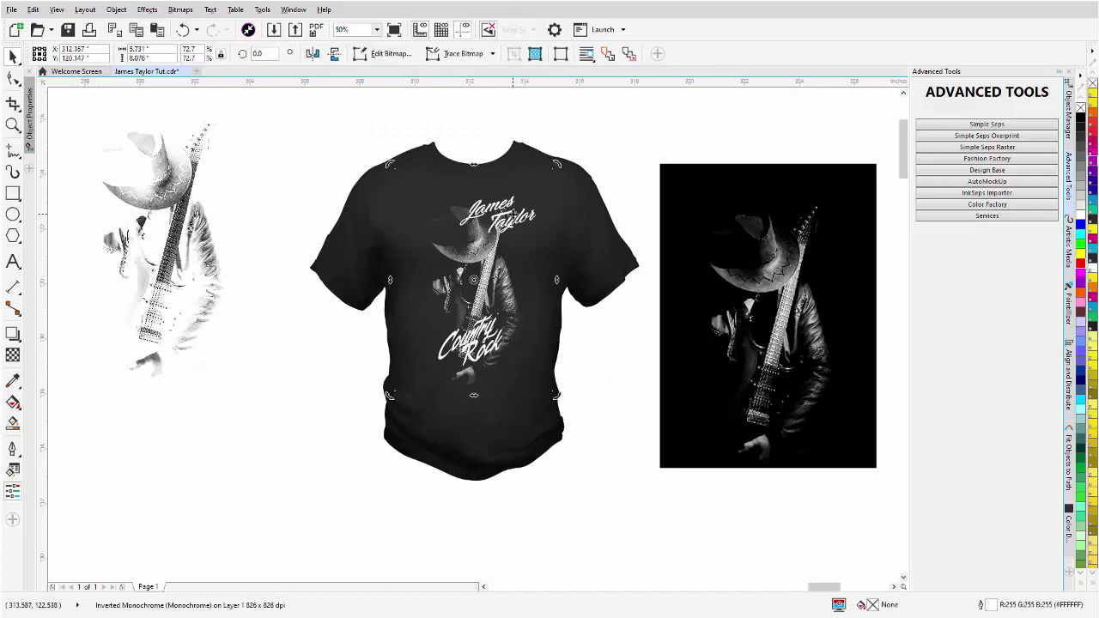
left_click(521, 226)
left_click_drag(520, 225, 514, 234)
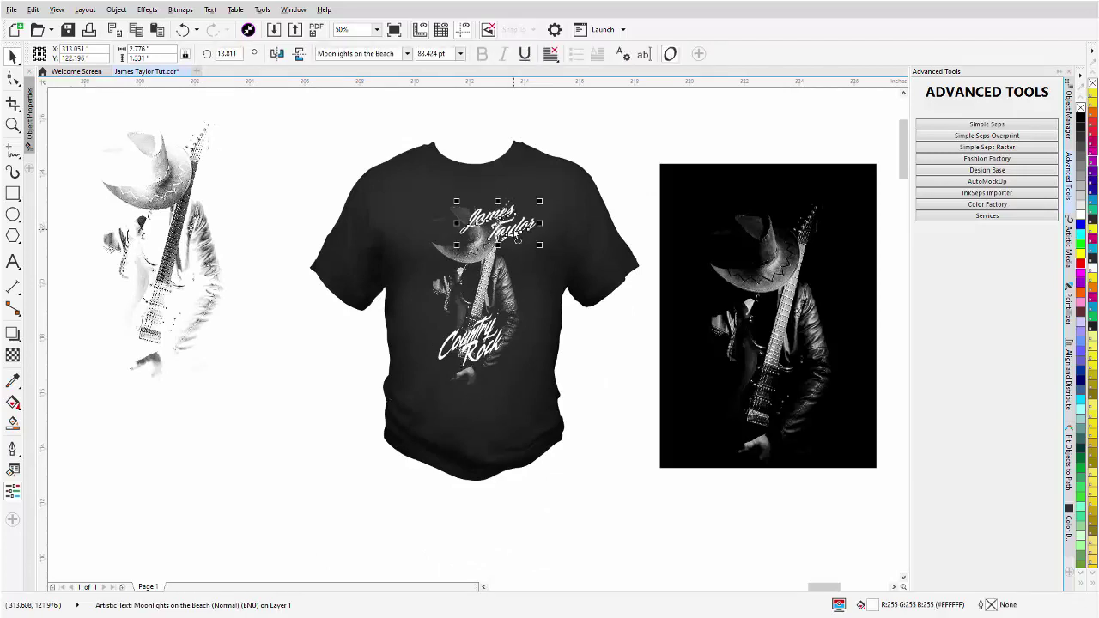
scroll(513, 230, "up", 2)
scroll(472, 333, "up", 1)
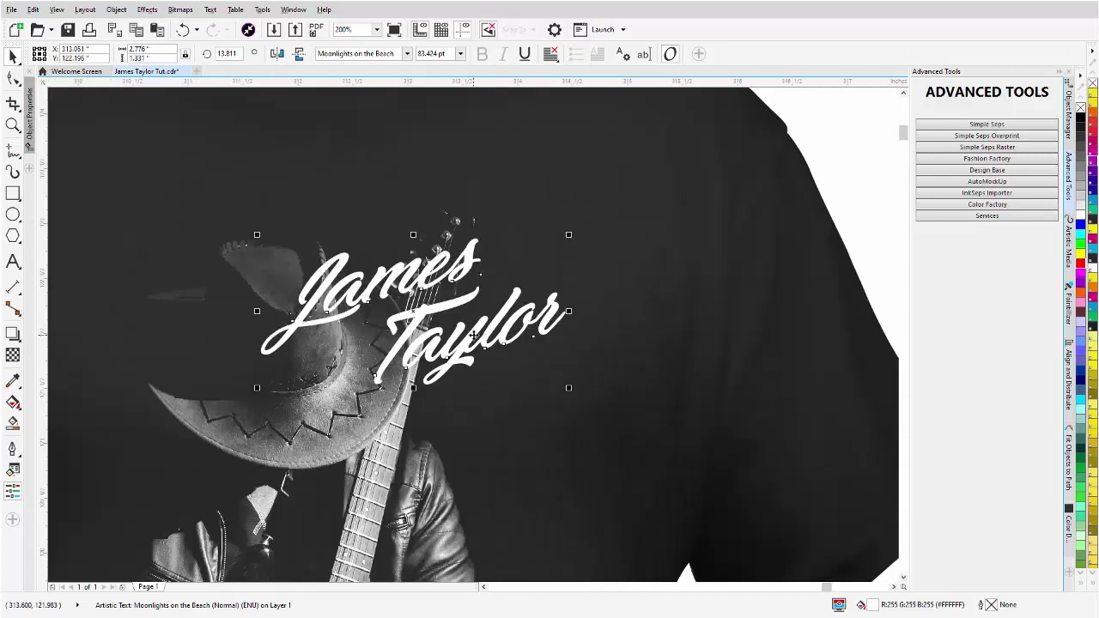
left_click(12, 78)
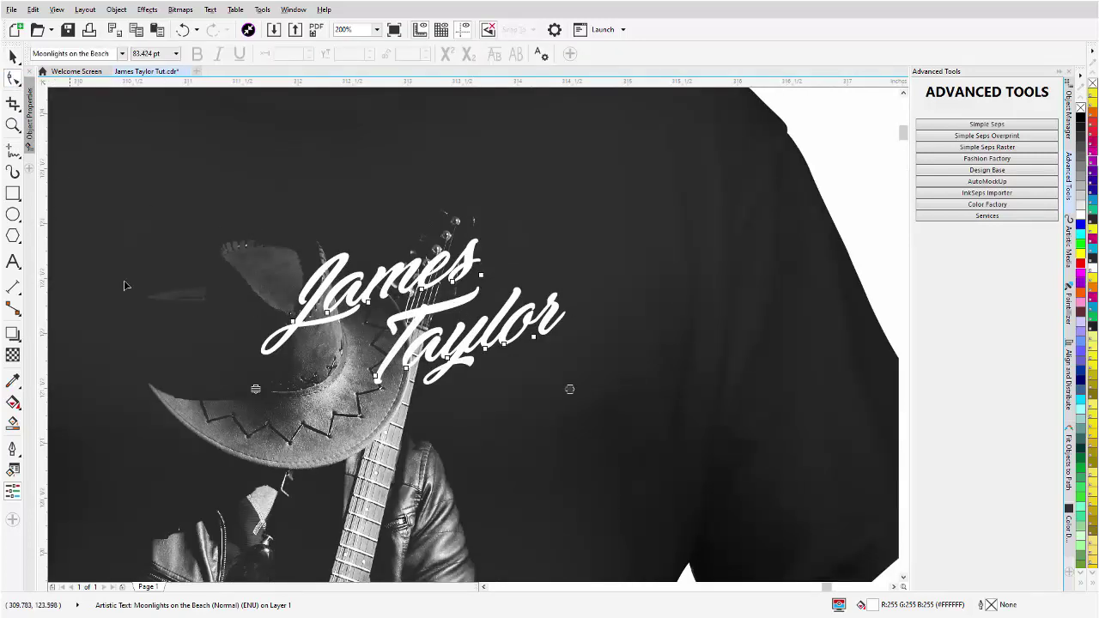
left_click_drag(472, 376, 377, 370)
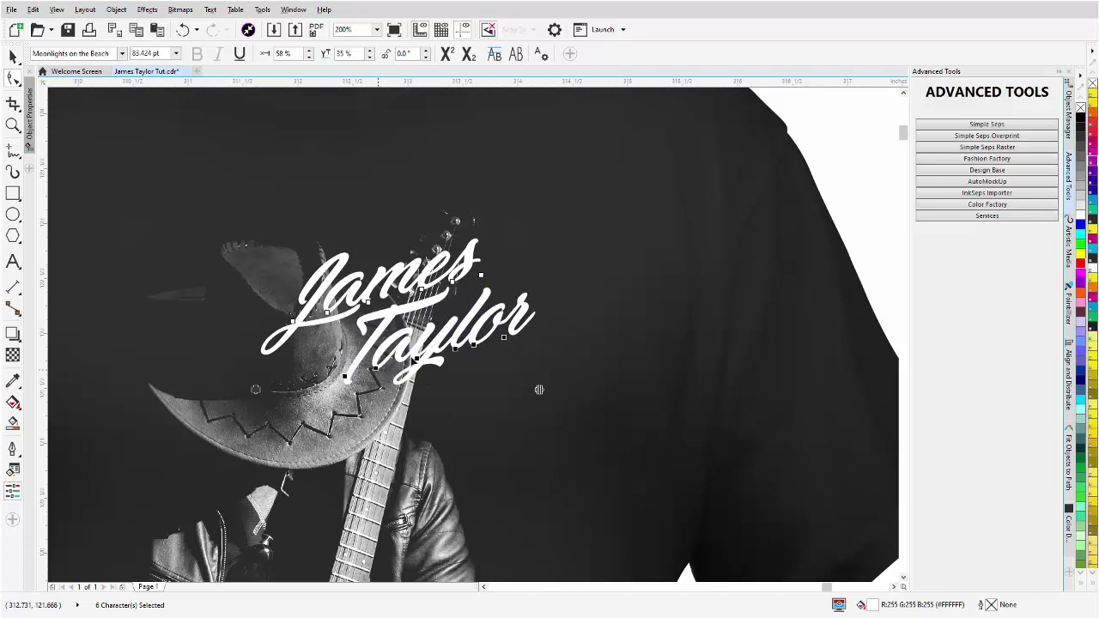
Step: Rotate the "James Taylor" text to about 17.8°, enlarge it to about 84.7 pt and position it over the hat
scroll(475, 339, "down", 2)
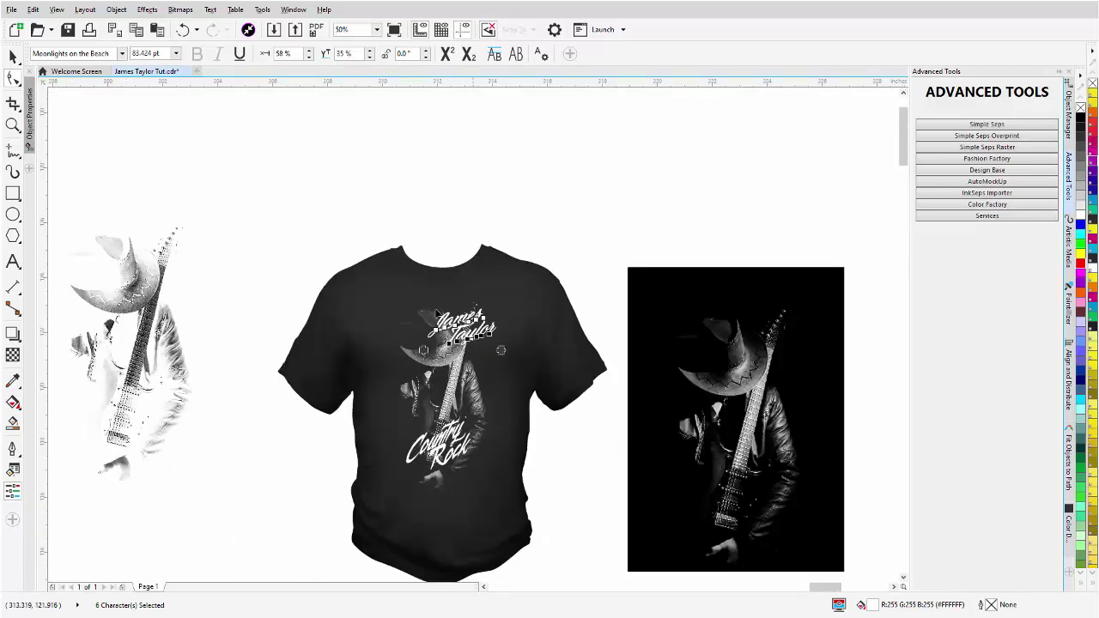
left_click(13, 55)
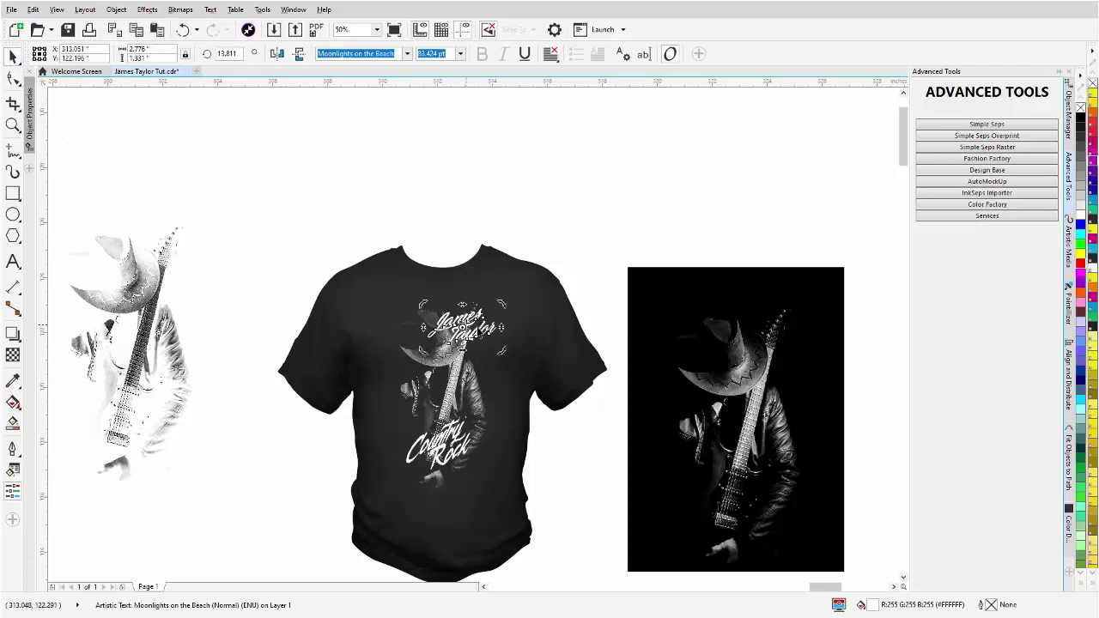
left_click_drag(504, 326, 473, 339)
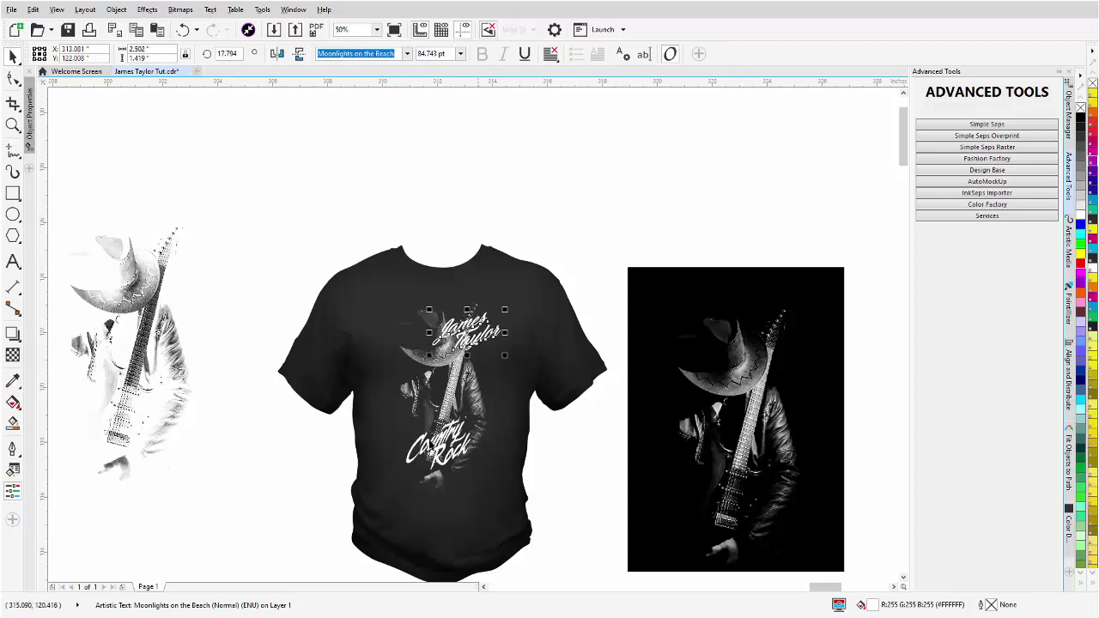
Step: Enlarge the "Country Rock" text to about 140.8 pt, extending it toward the upper left
key("ctrl+z")
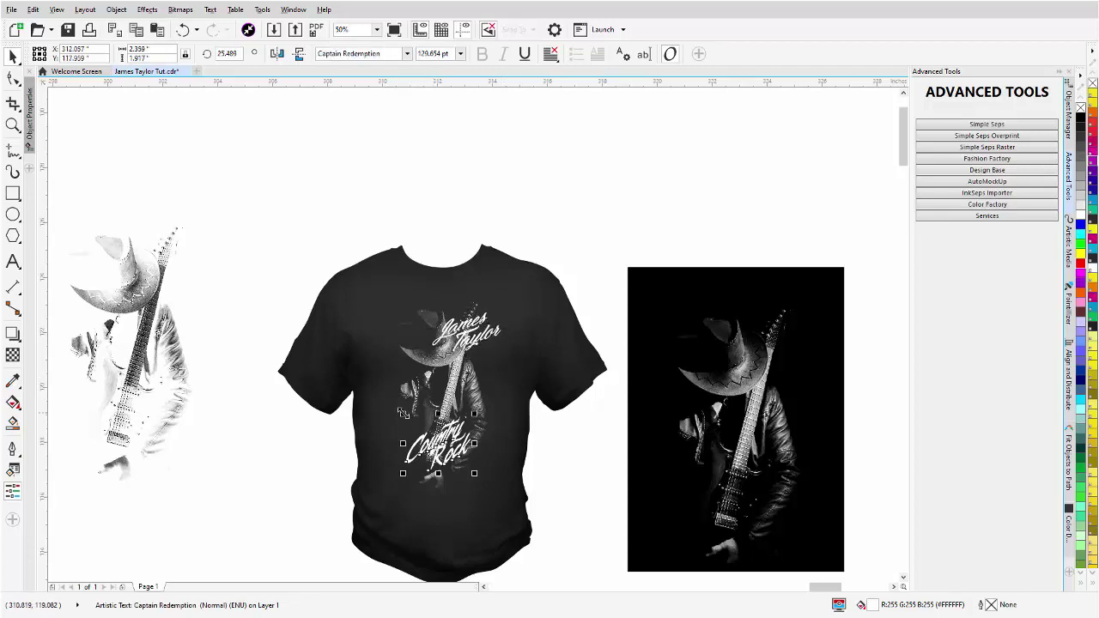
left_click_drag(402, 414, 391, 408)
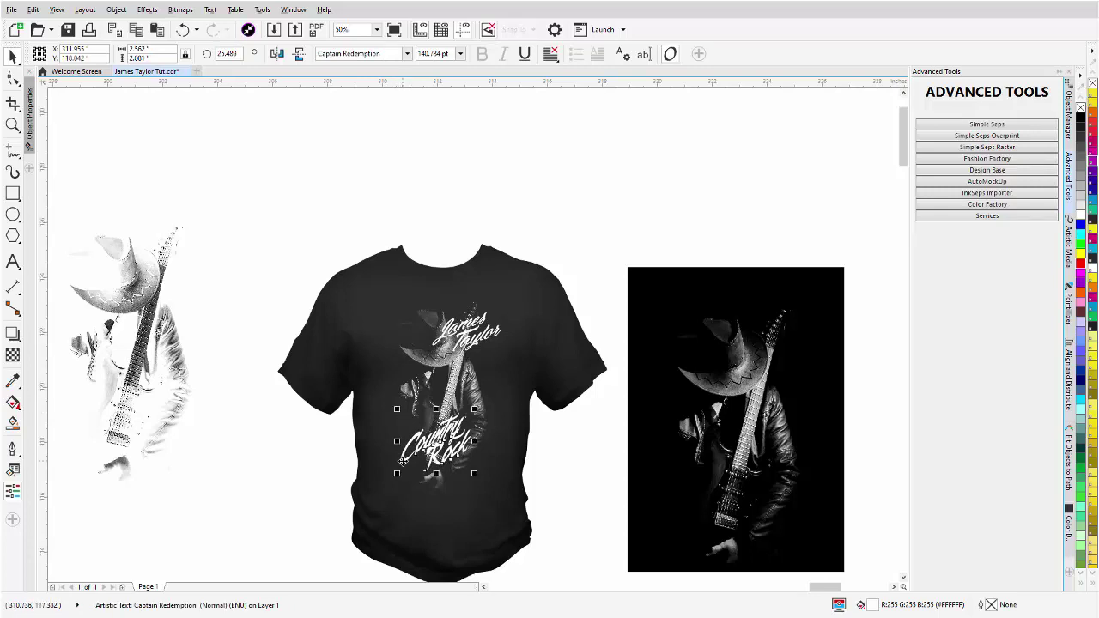
left_click(262, 473)
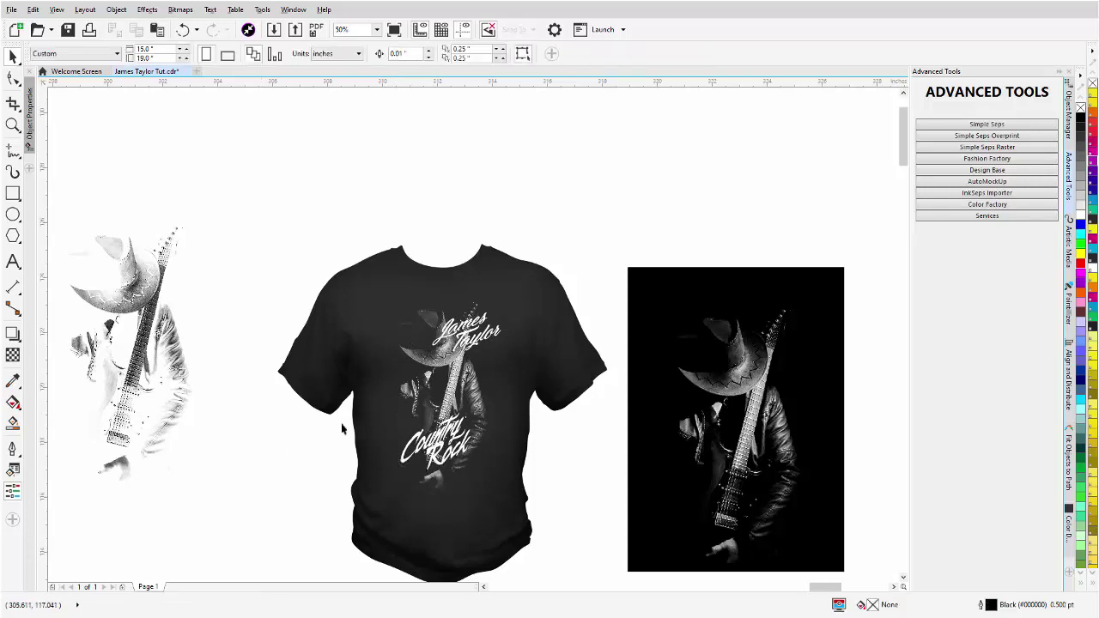
Step: Delete the loose inverted monochrome guitarist bitmap beside the shirt
scroll(438, 343, "down", 2)
left_click(314, 359)
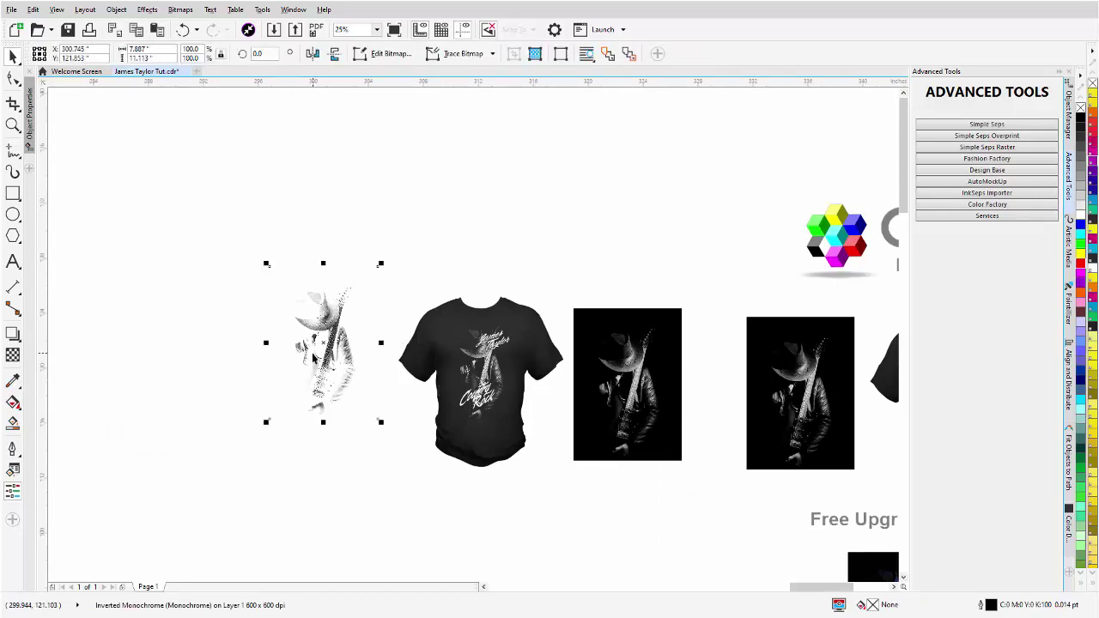
key("Delete")
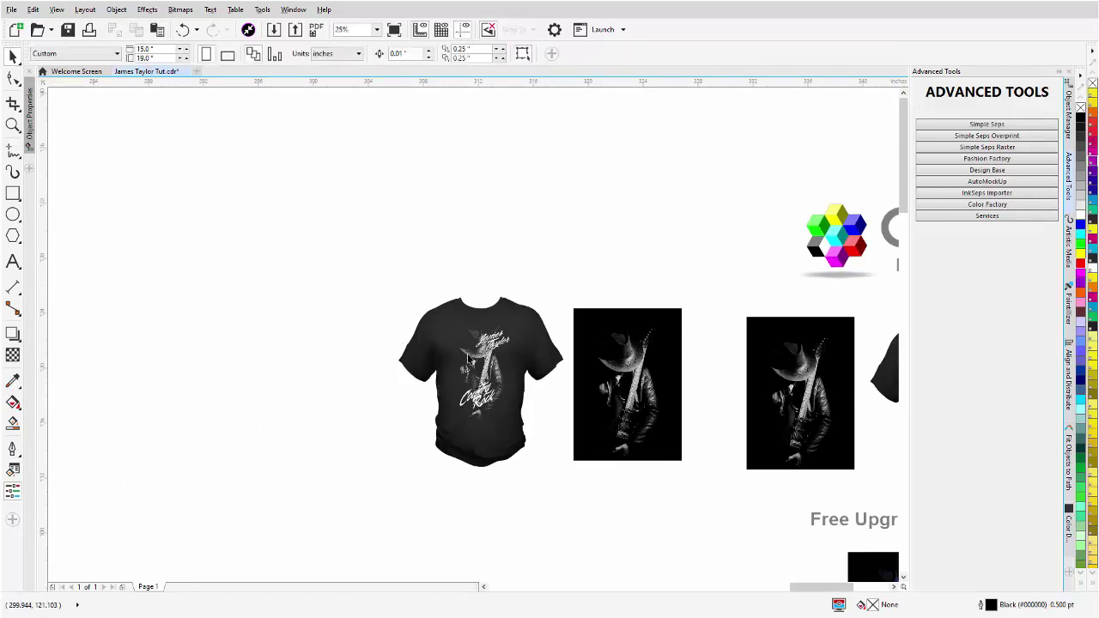
Step: Move the complete shirt mock-up to the left and place a duplicate of it alongside
left_click_drag(381, 288, 562, 481)
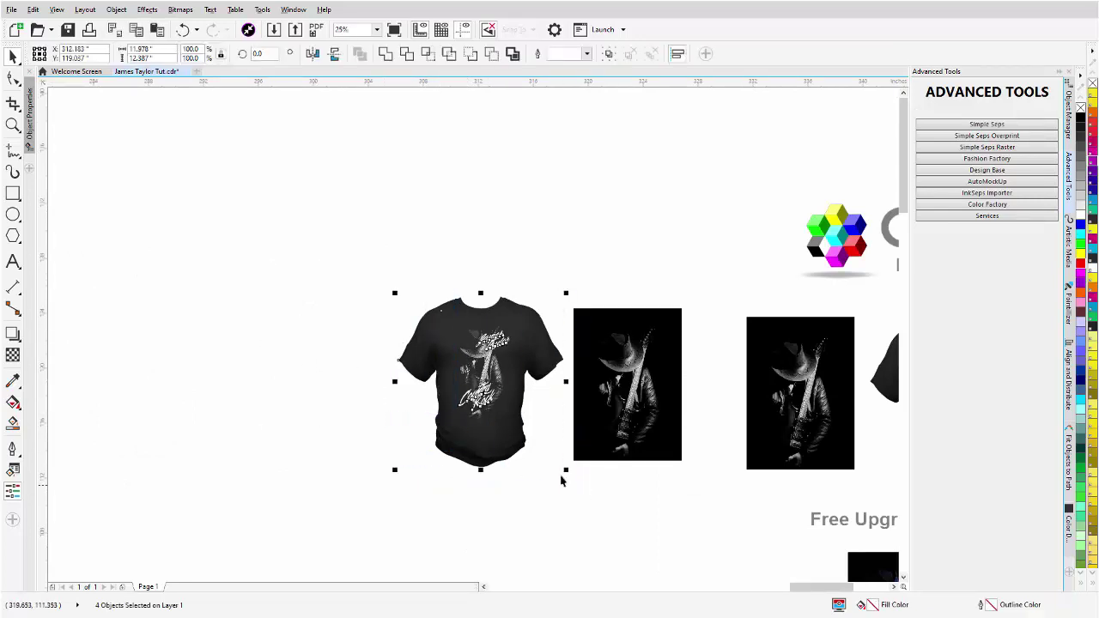
left_click_drag(513, 412, 352, 409)
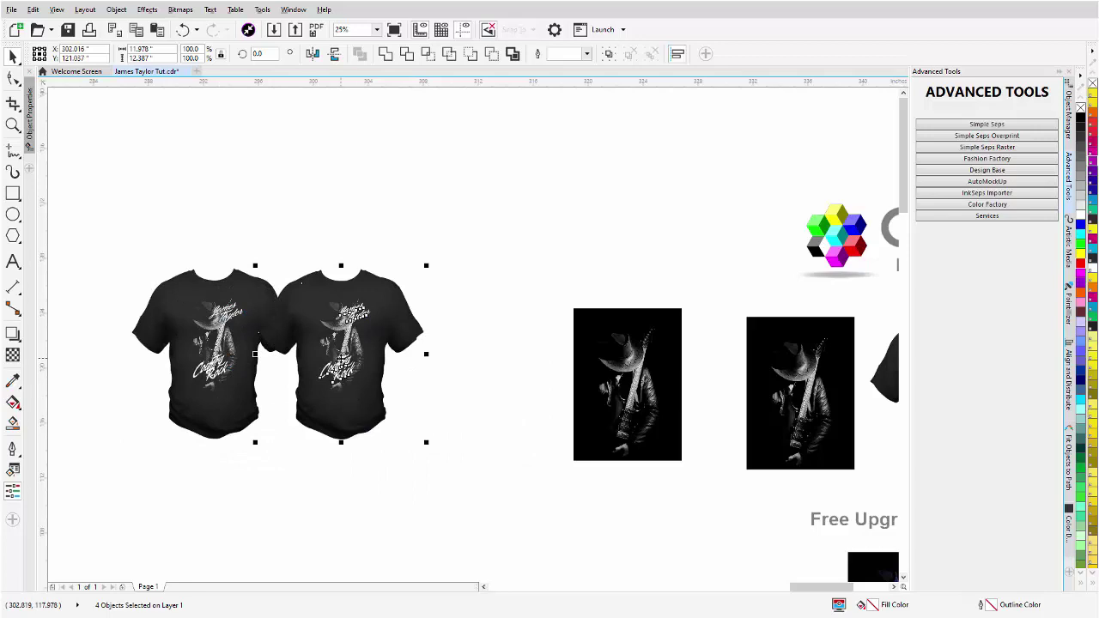
key("shift+F2")
left_click(650, 233)
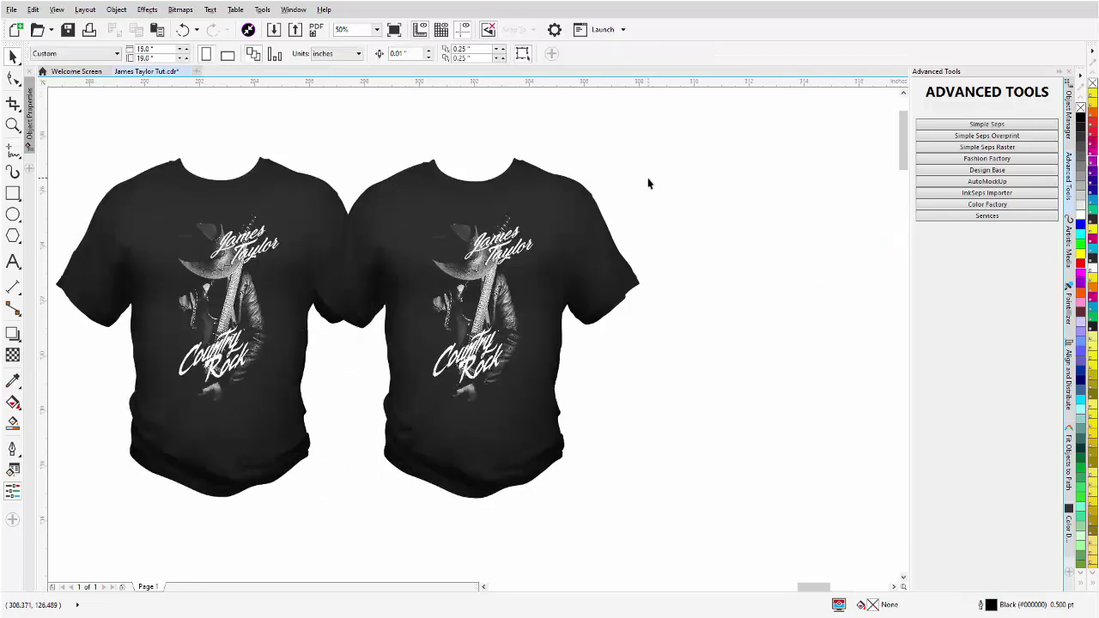
Step: Delete the stray 100.168 pt text object below the "Country Rock" lettering on the duplicate shirt
left_click_drag(644, 187, 456, 280)
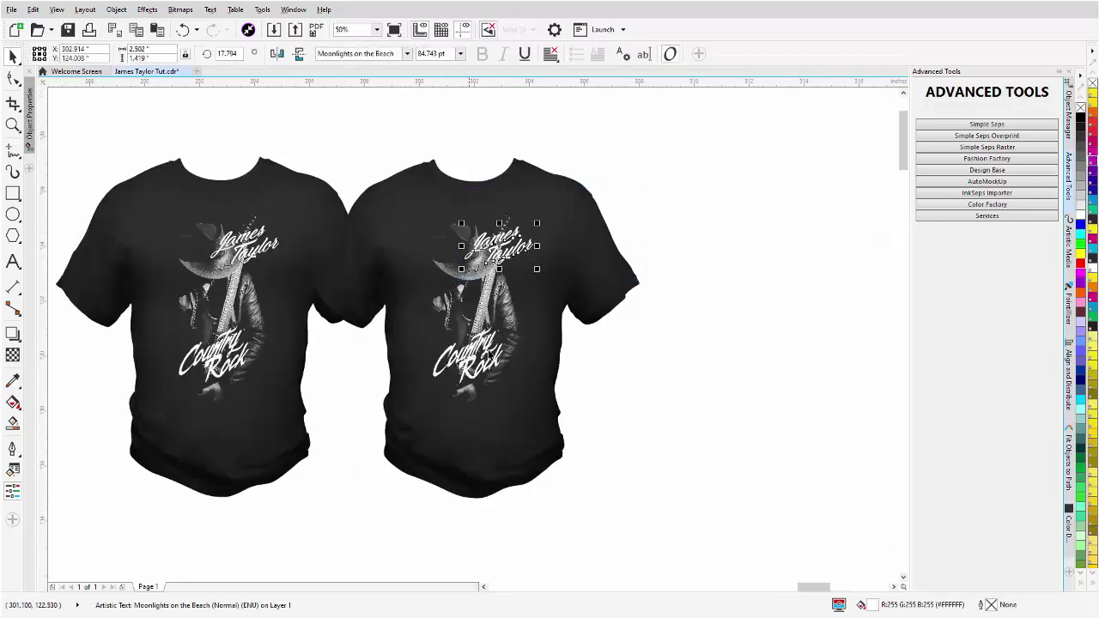
left_click_drag(644, 434, 405, 318)
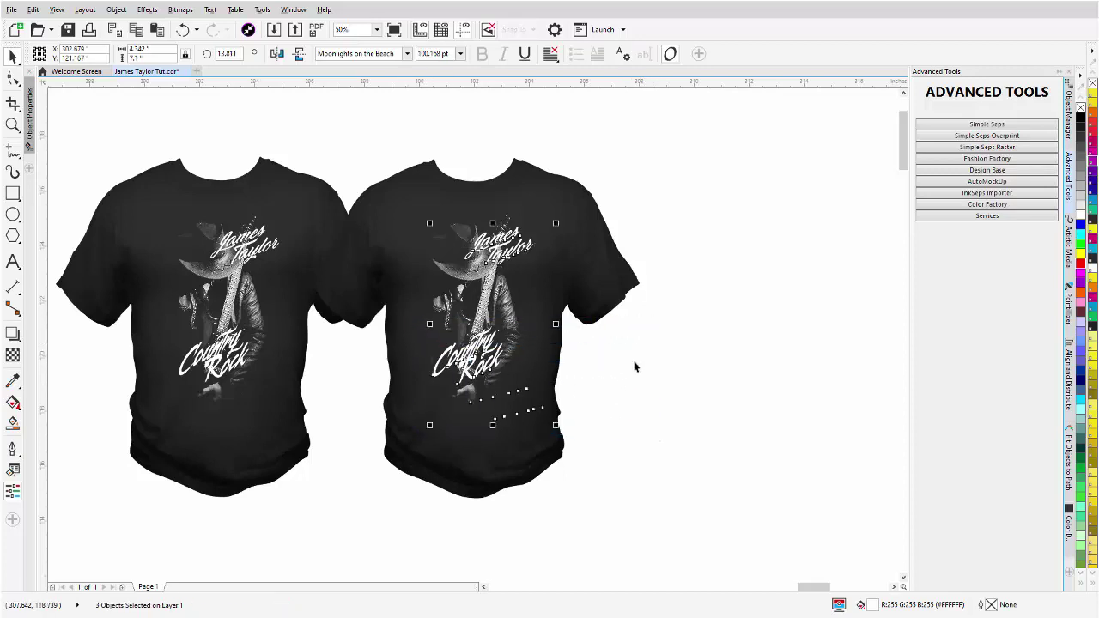
left_click_drag(636, 359, 431, 474)
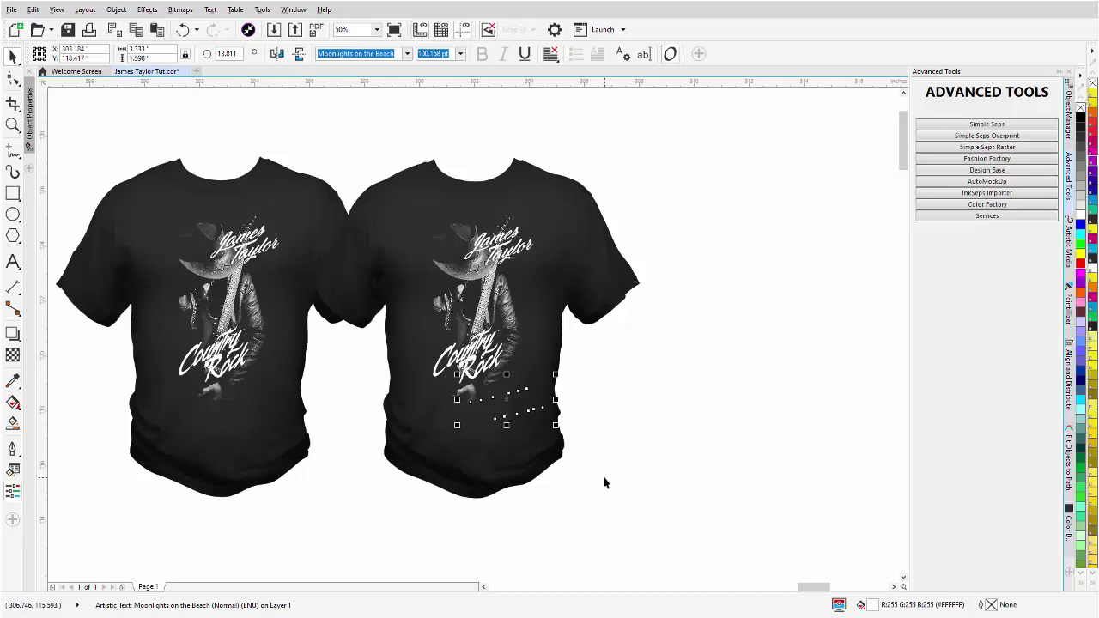
key("Delete")
Step: Fill both script lettering objects on the duplicate shirt with black
left_click_drag(668, 305, 403, 397)
left_click_drag(605, 196, 438, 292)
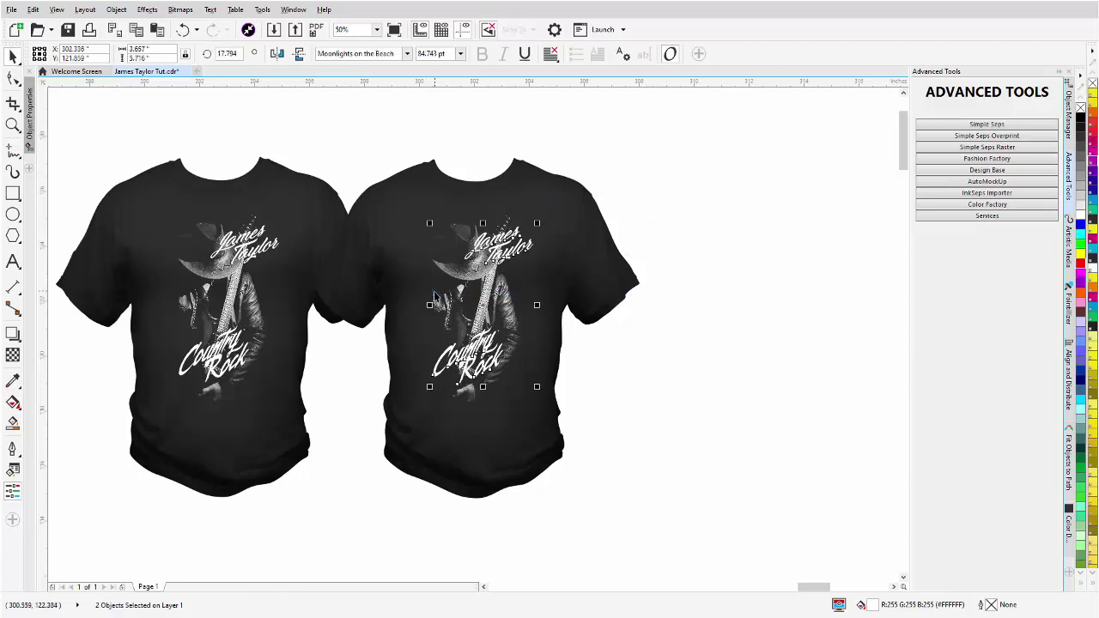
left_click(1080, 123)
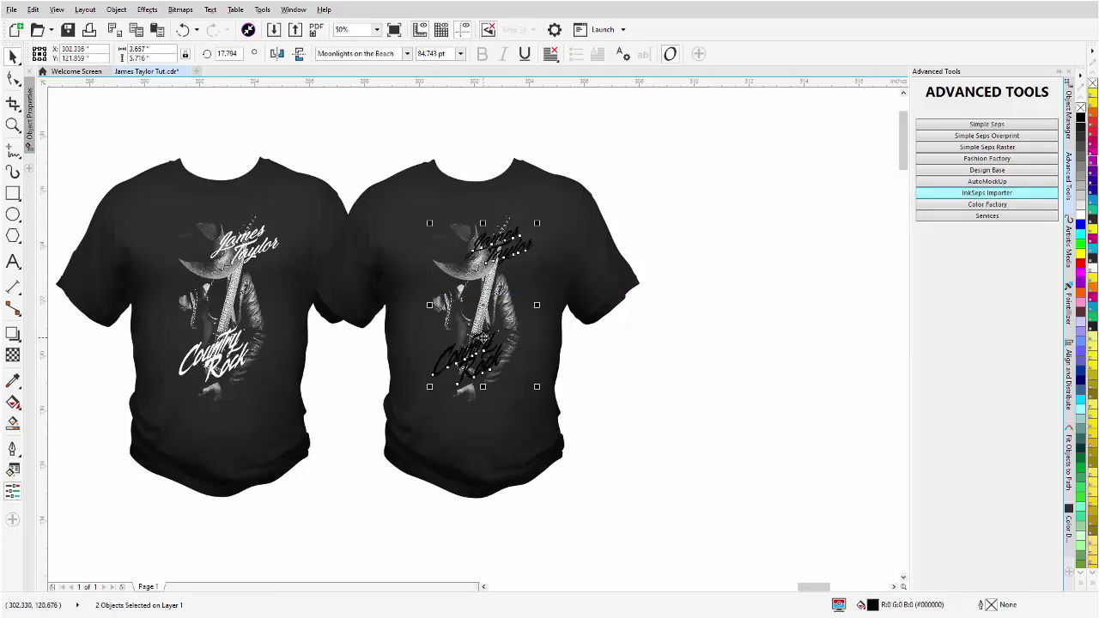
Step: Convert the black lettering to curves and place a slightly offset duplicate of it filled with red
scroll(471, 340, "up", 4)
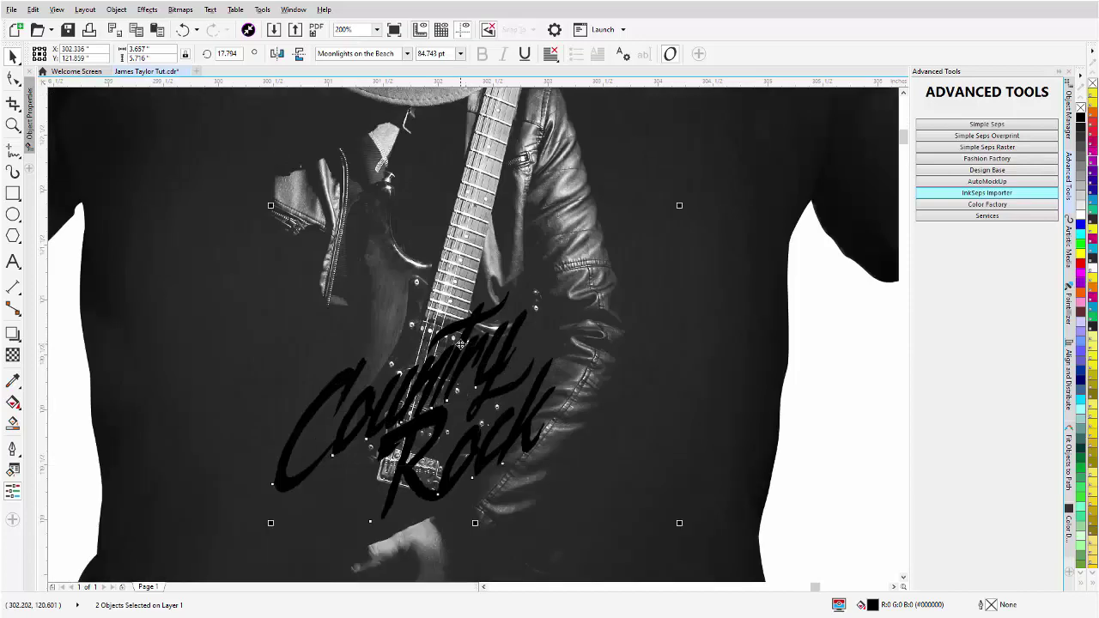
right_click(464, 343)
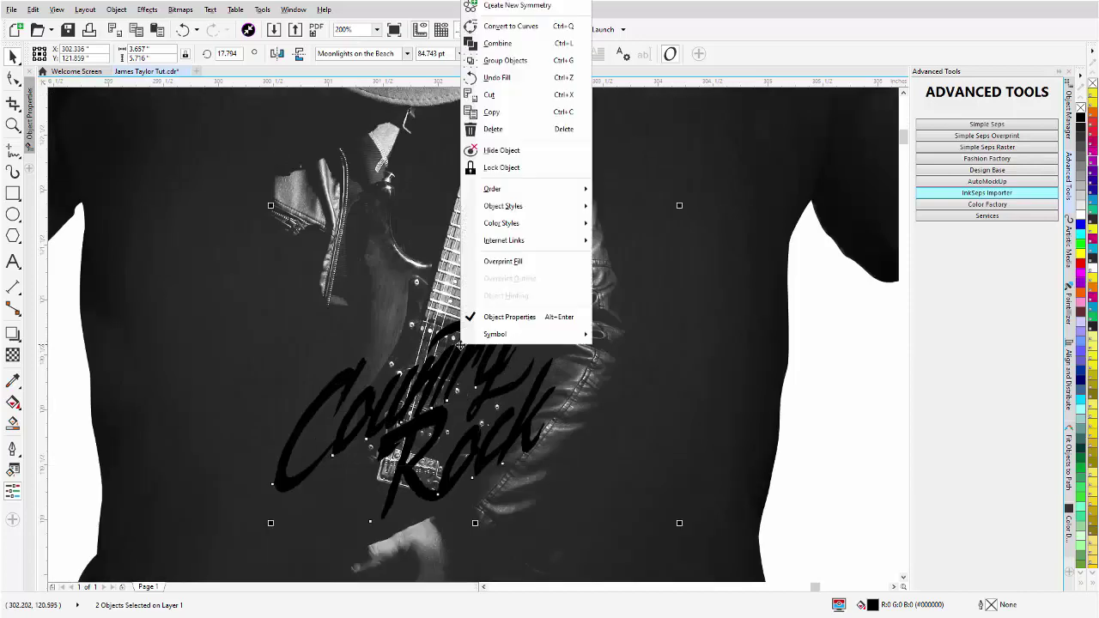
left_click(541, 28)
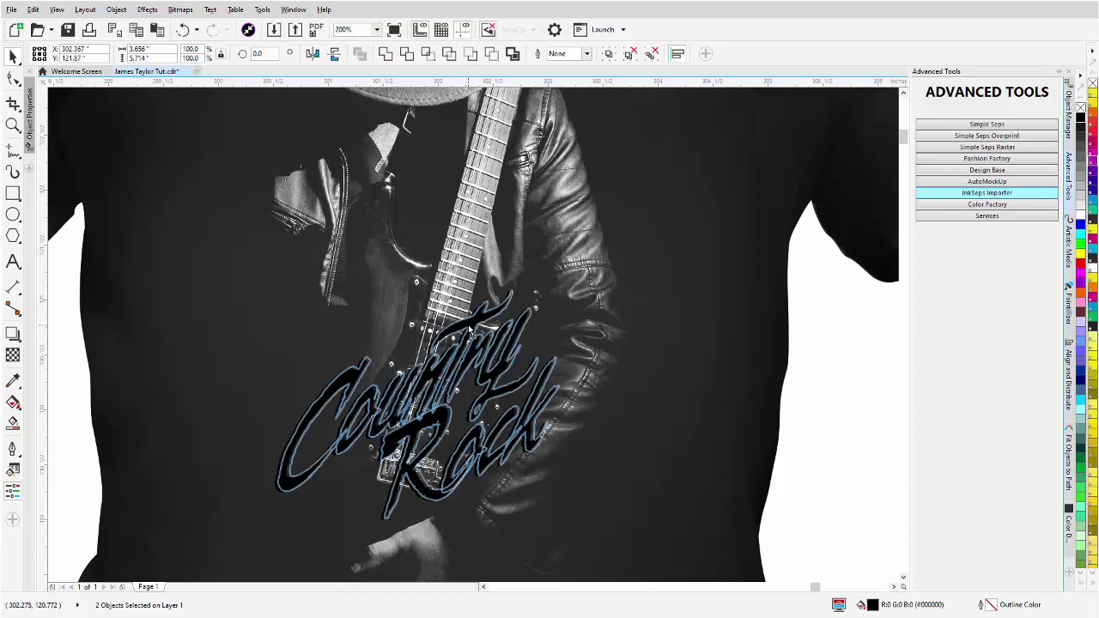
left_click_drag(470, 330, 471, 329)
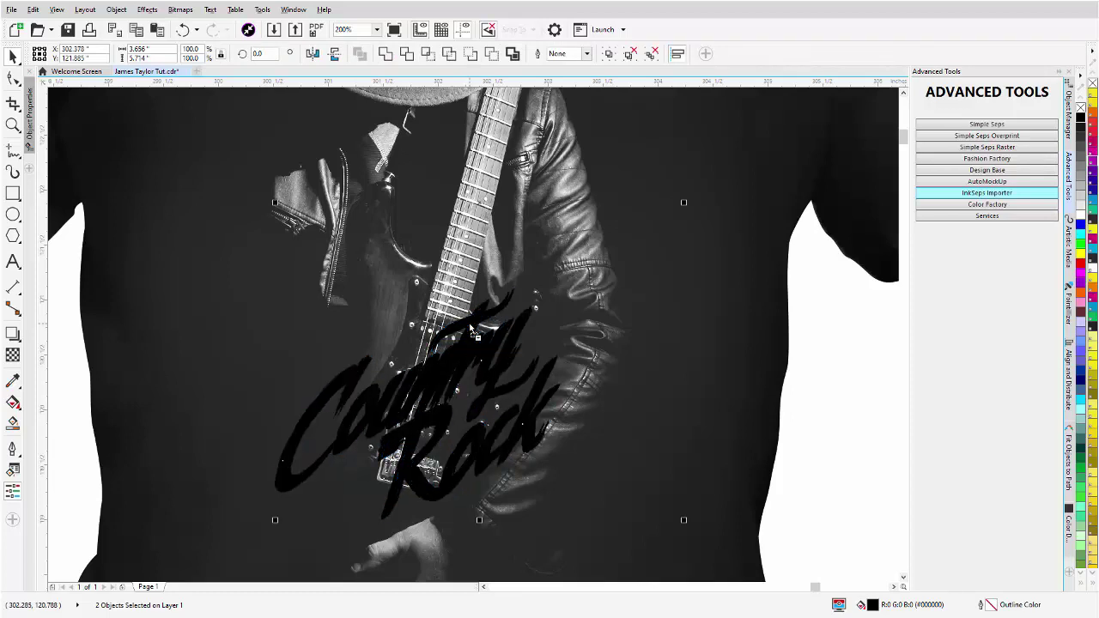
left_click(1087, 268)
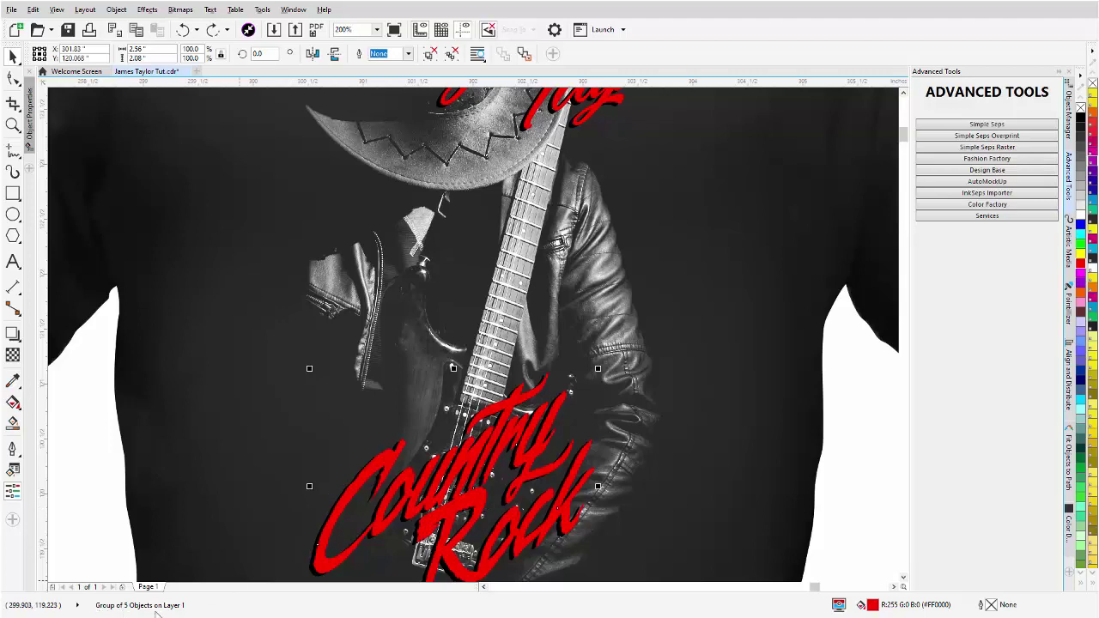
Step: Ungroup the red "Country Rock" lettering and weld its pieces into a single curve
left_click(432, 54)
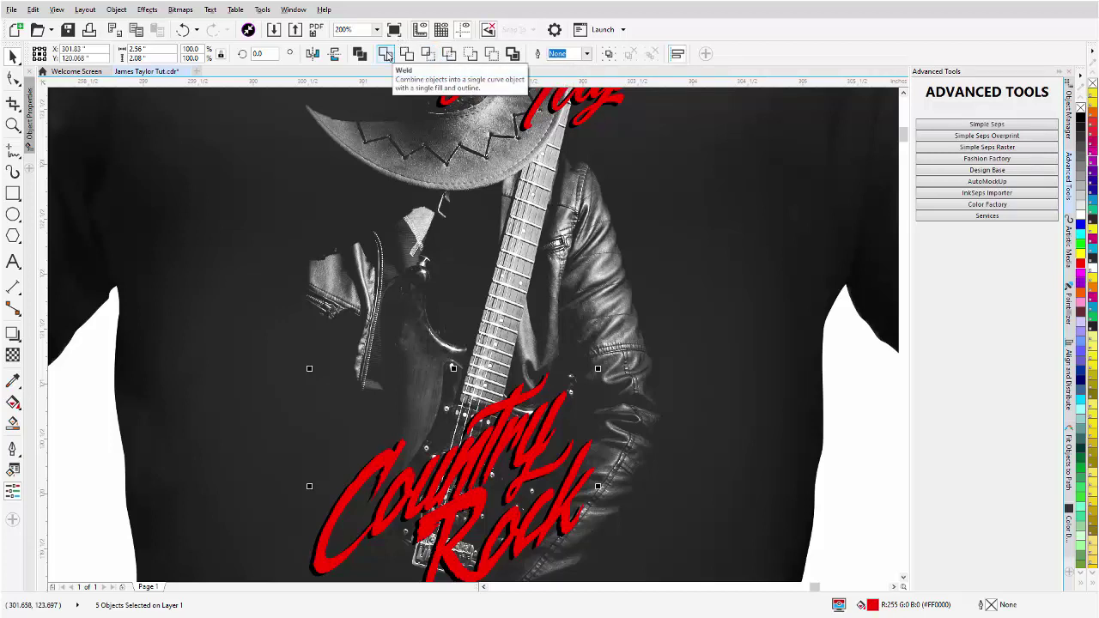
left_click(386, 54)
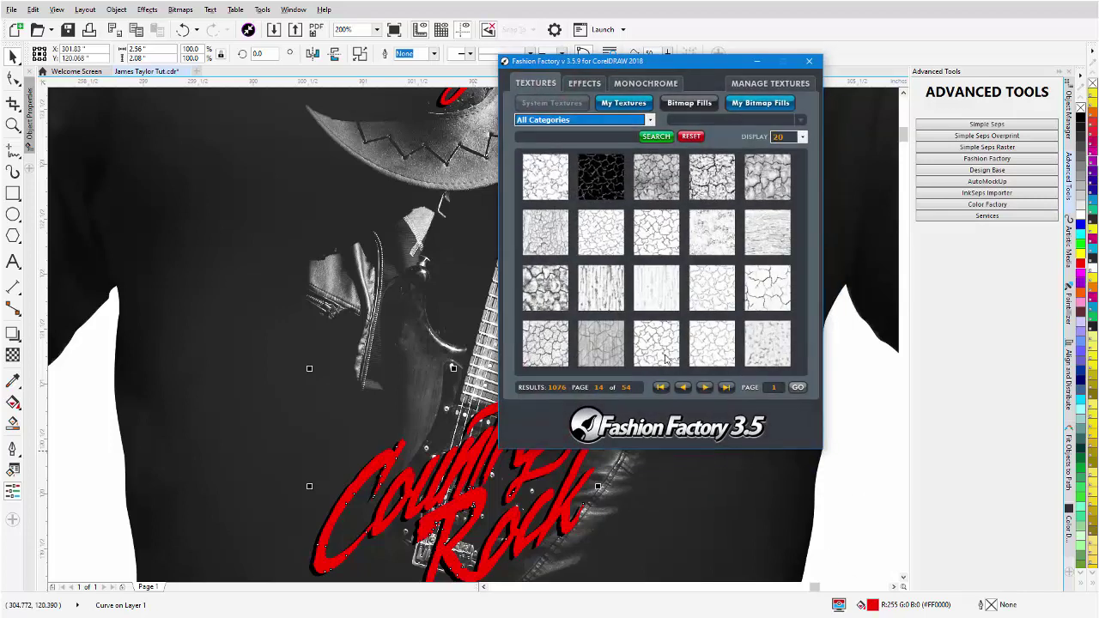
Step: Apply the halftonecracks1_trans.png texture from page 28 of Fashion Factory as a transparency on the red "Country Rock" lettering and minimize the texture window
left_click(704, 388)
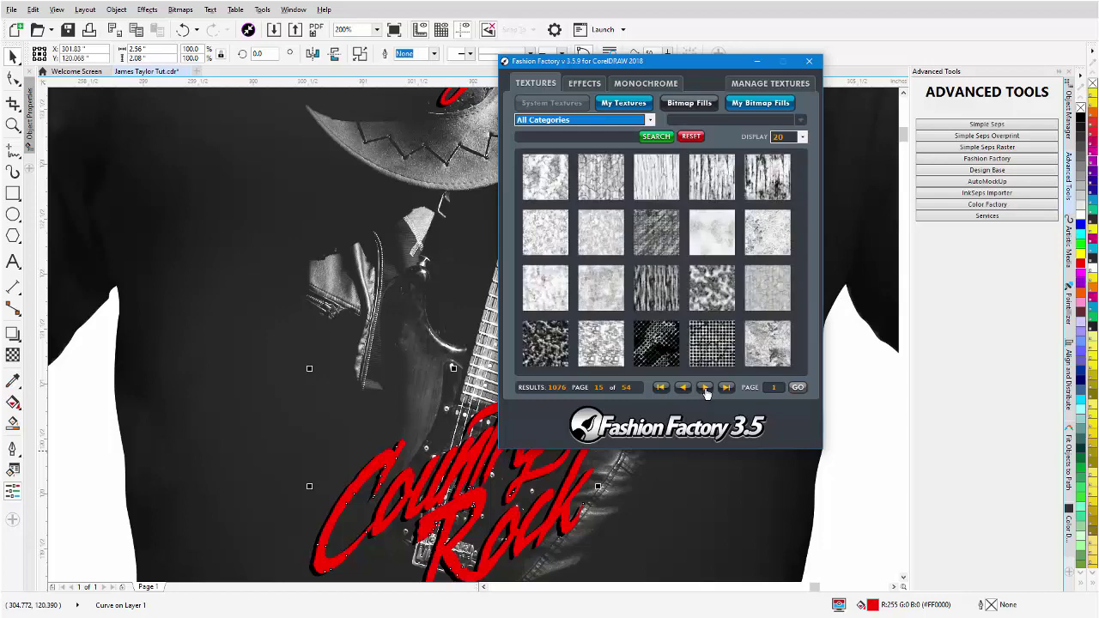
left_click(704, 388)
left_click(704, 388)
left_click(704, 388)
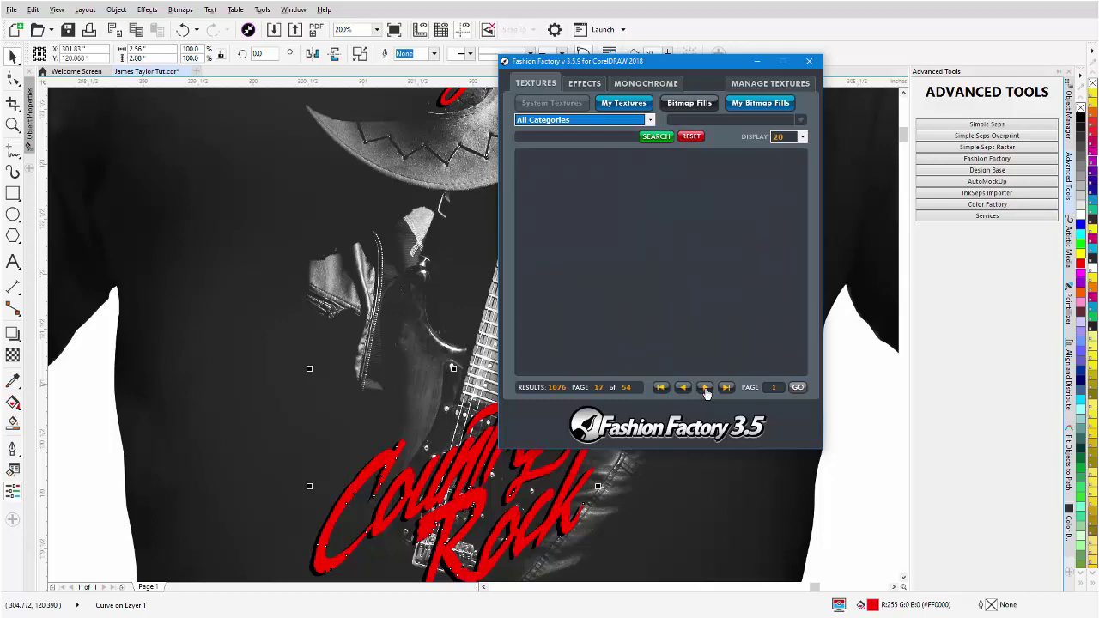
left_click(704, 388)
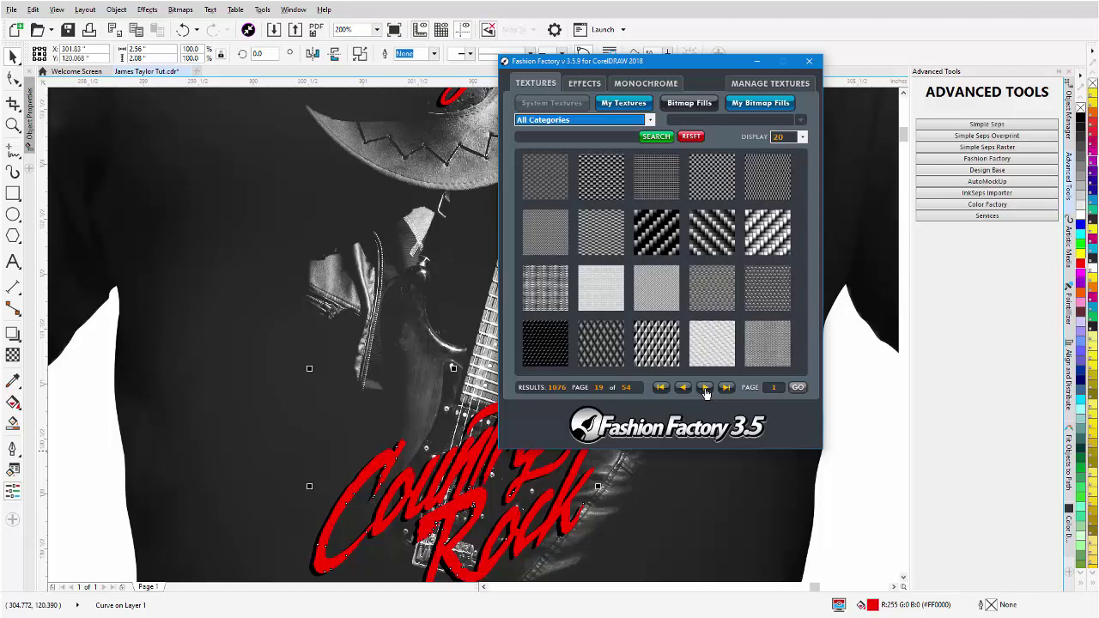
left_click(703, 388)
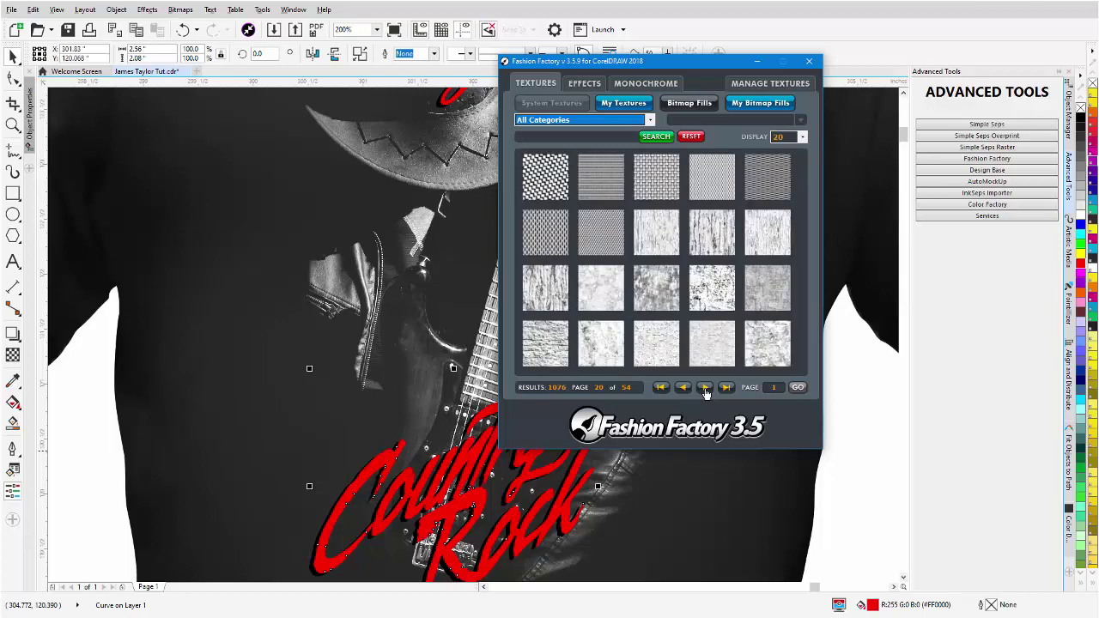
left_click(704, 388)
left_click(704, 388)
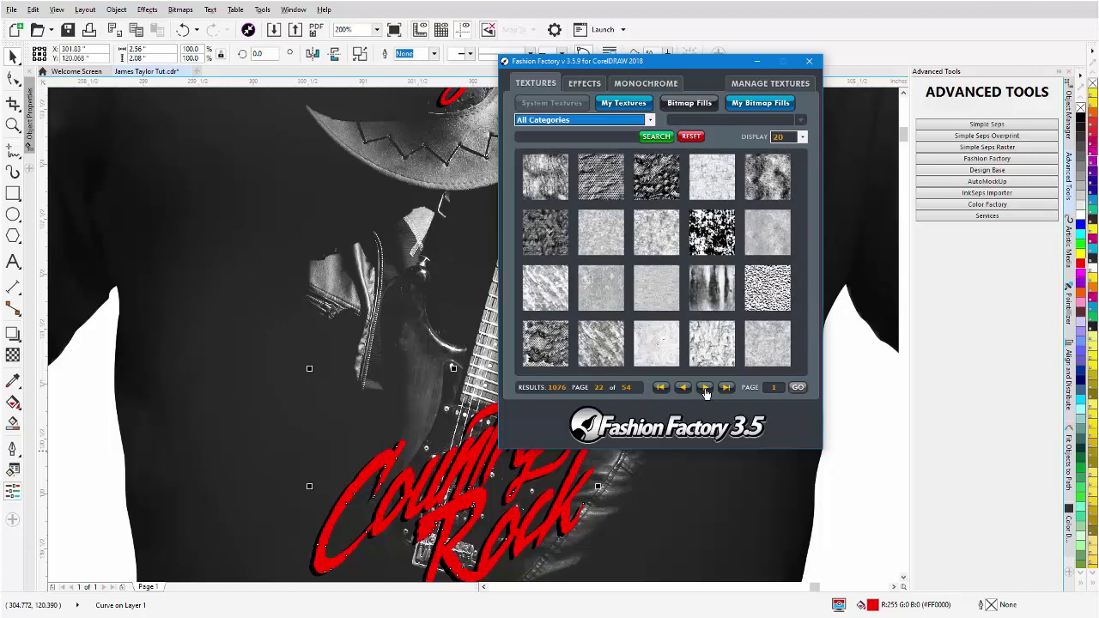
left_click(704, 388)
left_click(704, 388)
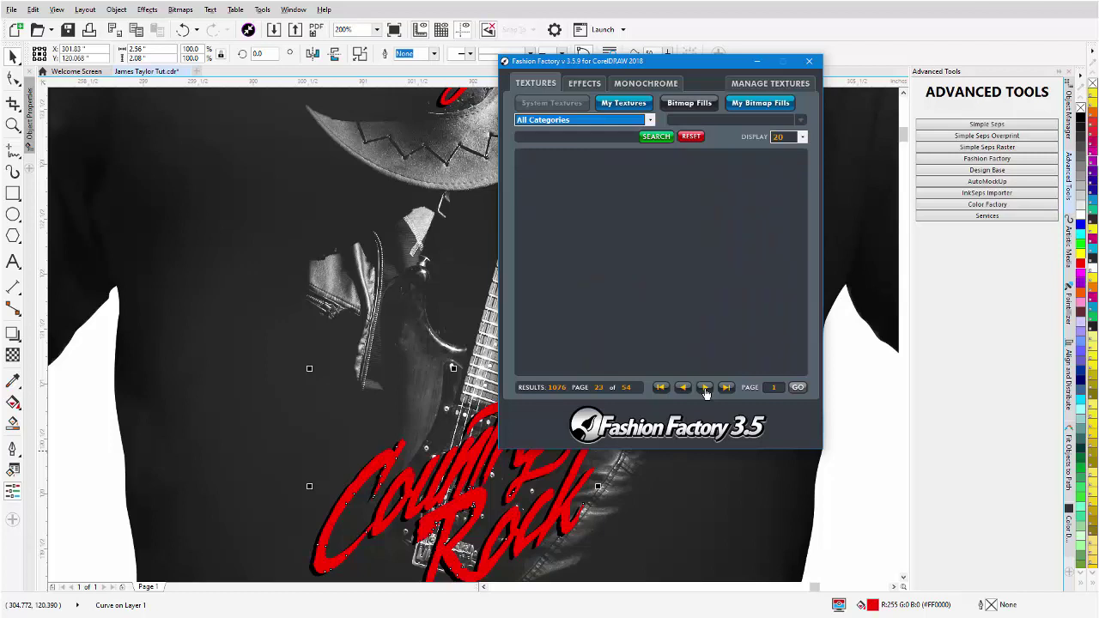
left_click(704, 388)
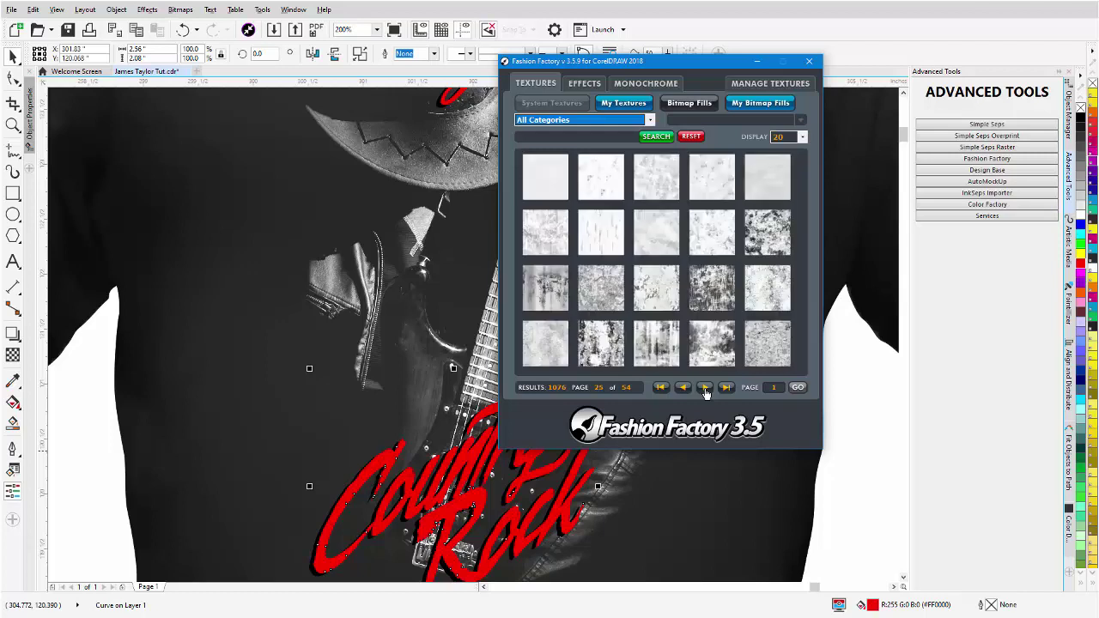
left_click(704, 388)
left_click(704, 388)
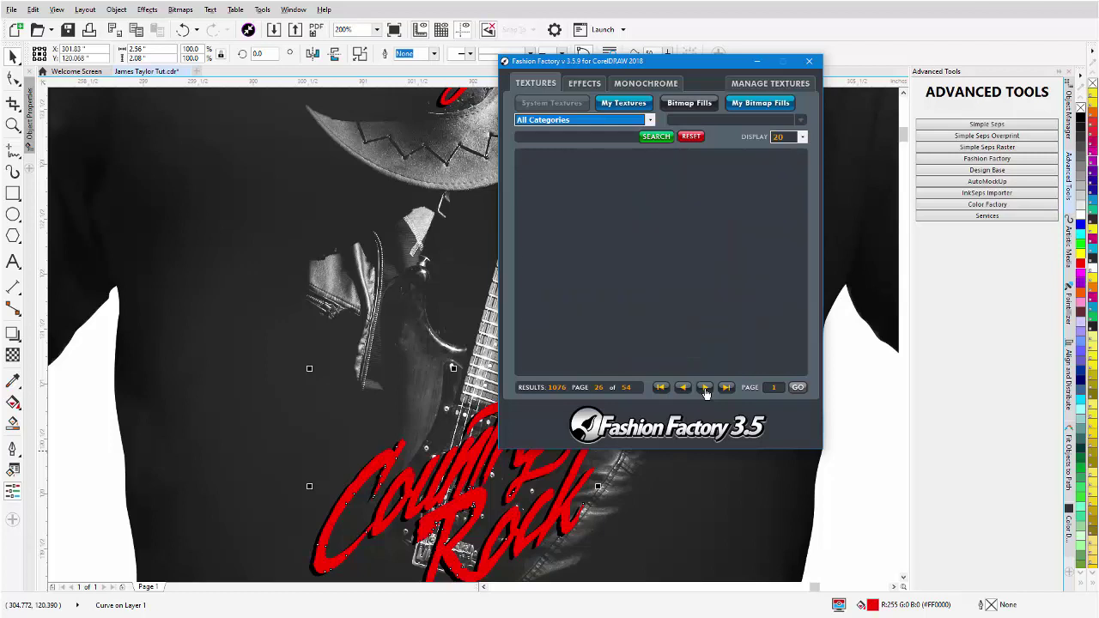
left_click(704, 388)
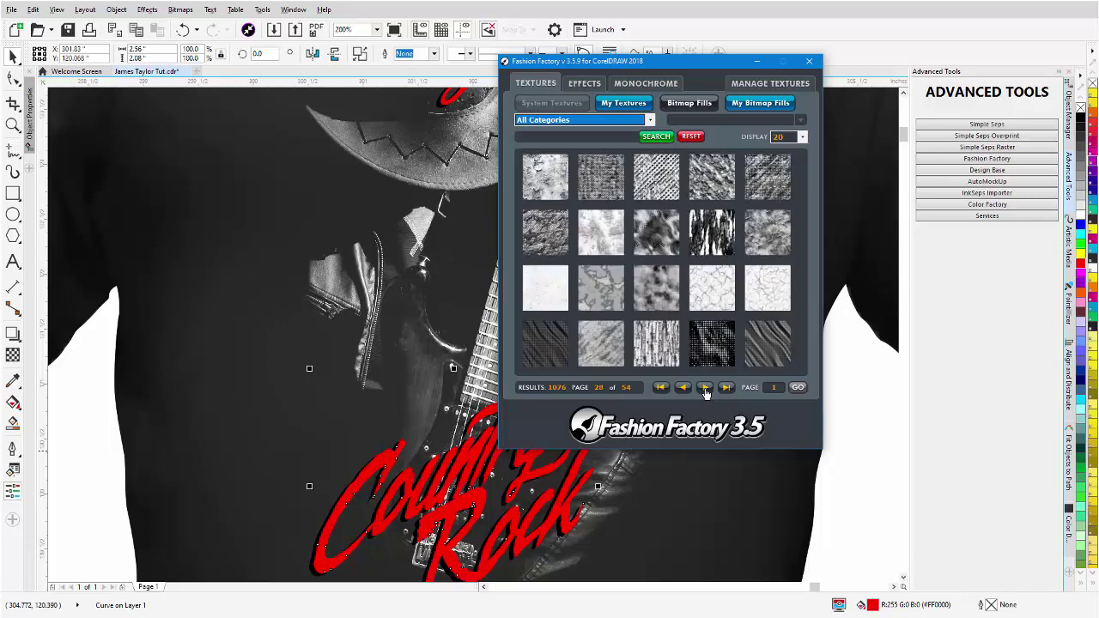
left_click(724, 287)
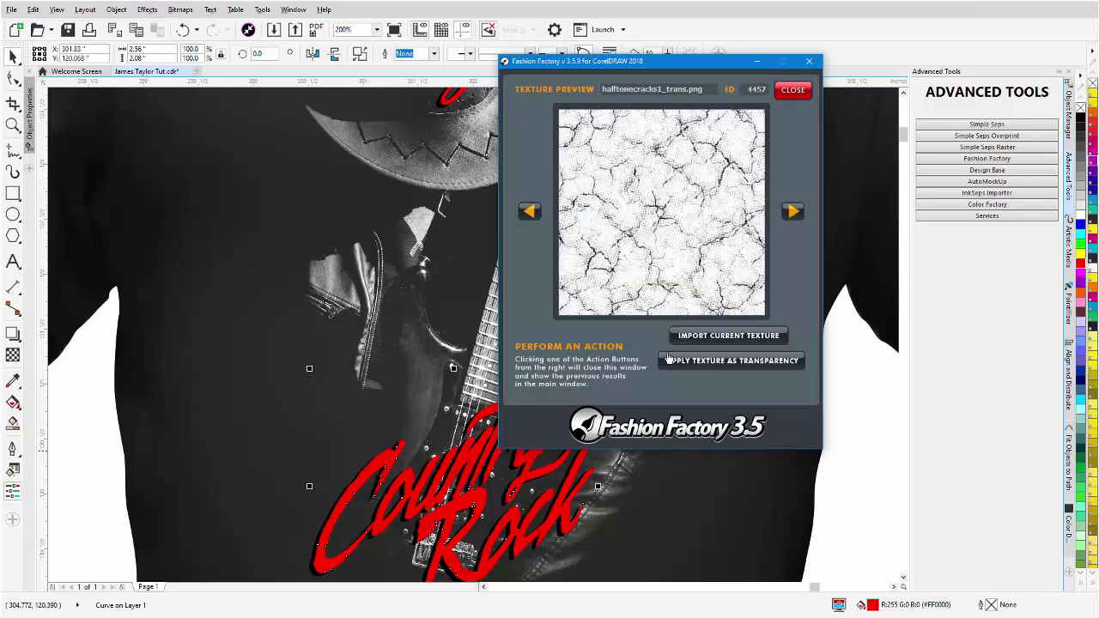
left_click(737, 361)
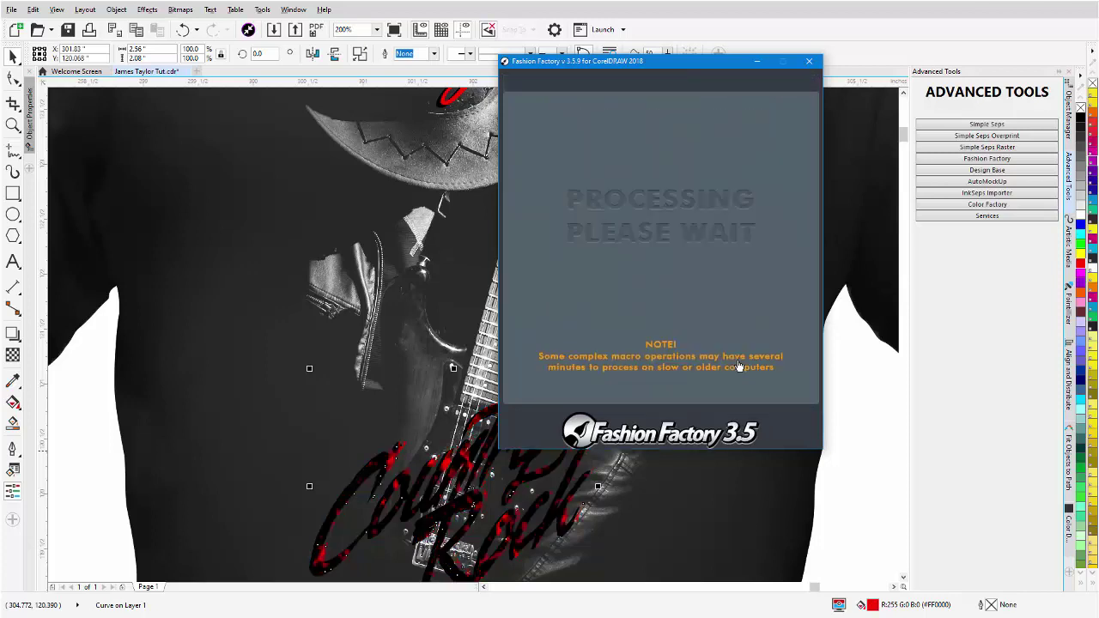
left_click(756, 61)
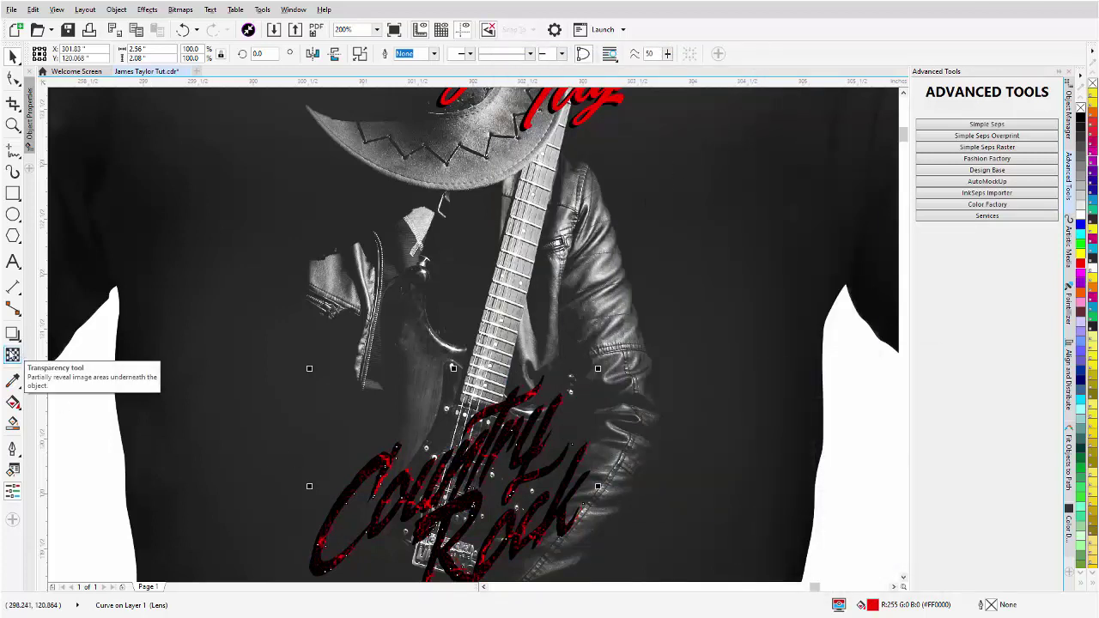
Step: Invert the crack texture on "Country Rock" by setting foreground transparency to 0 and background transparency to 100
left_click(13, 354)
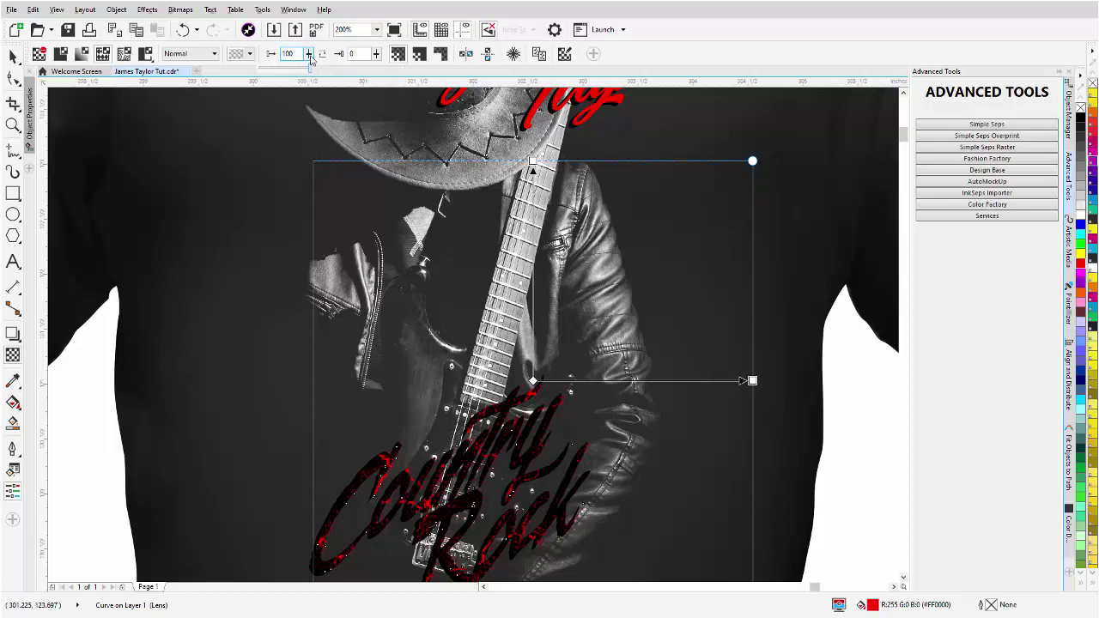
left_click_drag(311, 59, 258, 70)
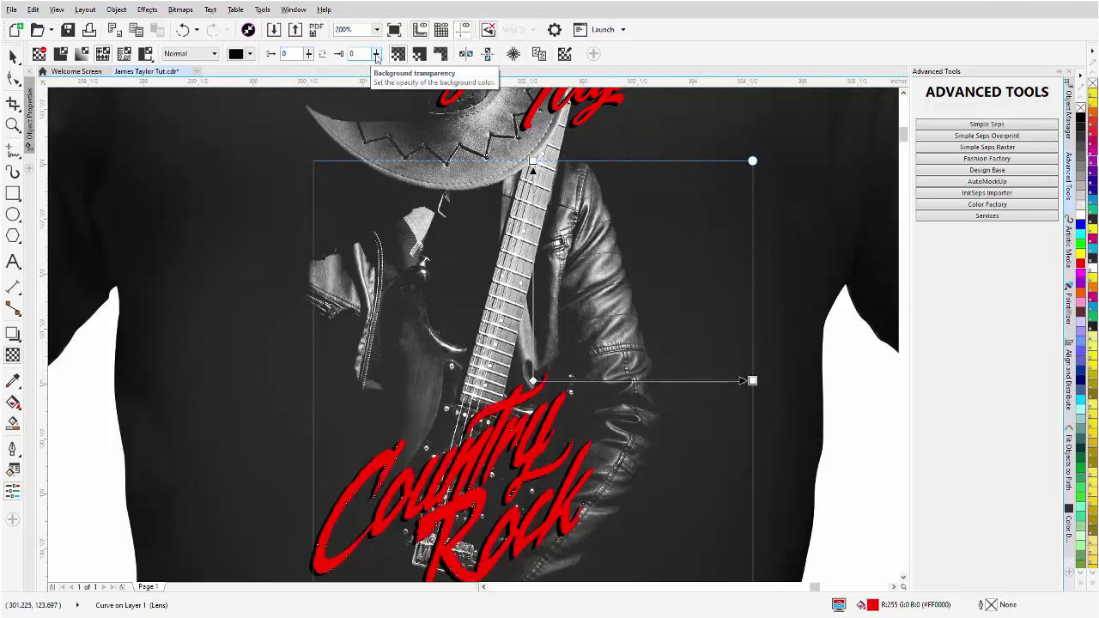
left_click_drag(376, 56, 458, 80)
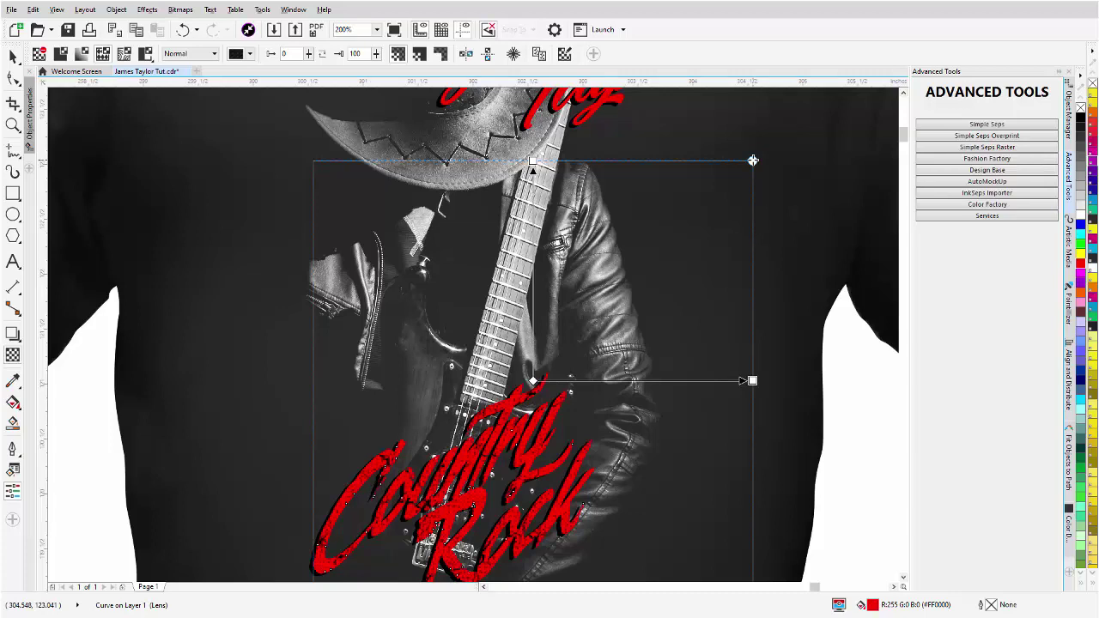
Step: Shrink, rotate and slightly skew the transparency pattern tile, and center it over the "Country Rock" lettering
left_click_drag(752, 159, 681, 320)
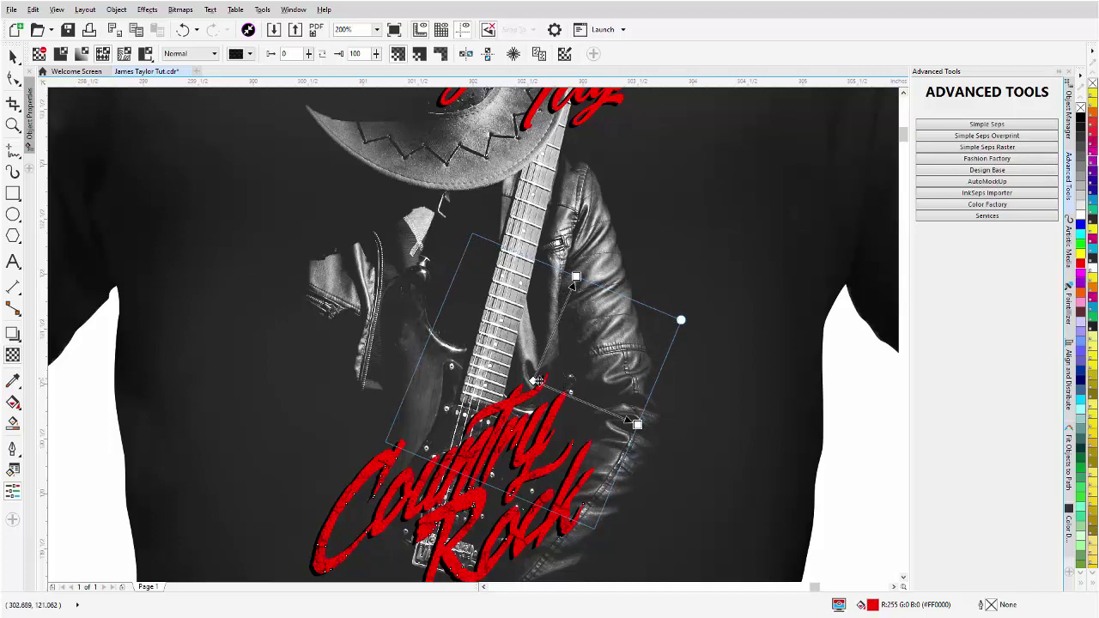
left_click_drag(533, 381, 508, 455)
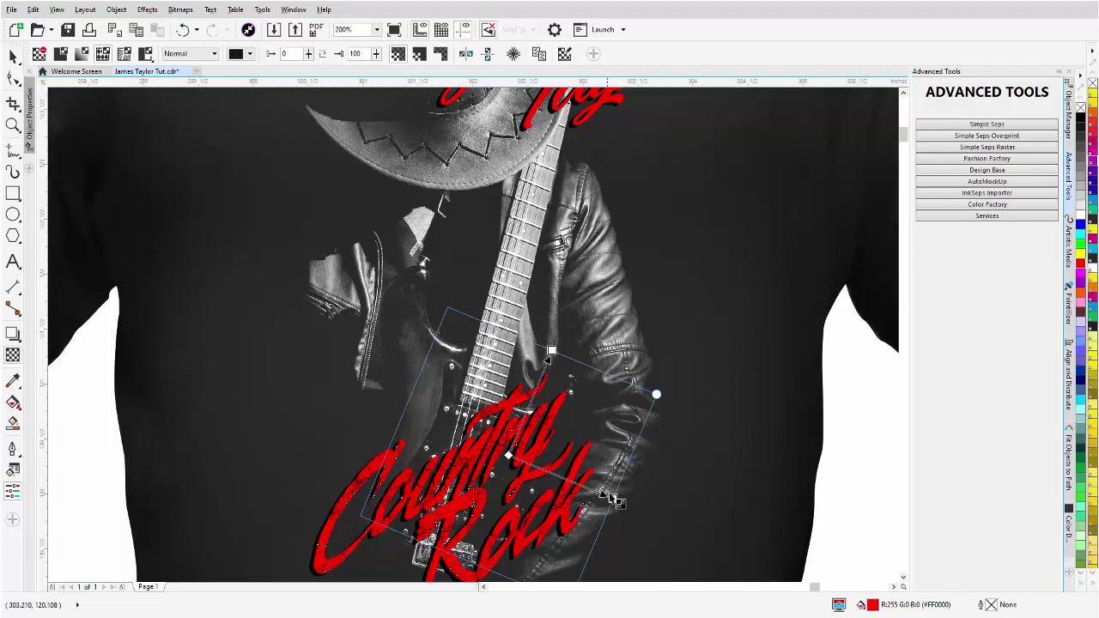
mouse_move(612, 499)
left_mouse_down()
mouse_move(569, 481)
mouse_move(585, 450)
mouse_move(578, 472)
mouse_move(590, 488)
mouse_move(584, 481)
mouse_move(610, 488)
left_mouse_up()
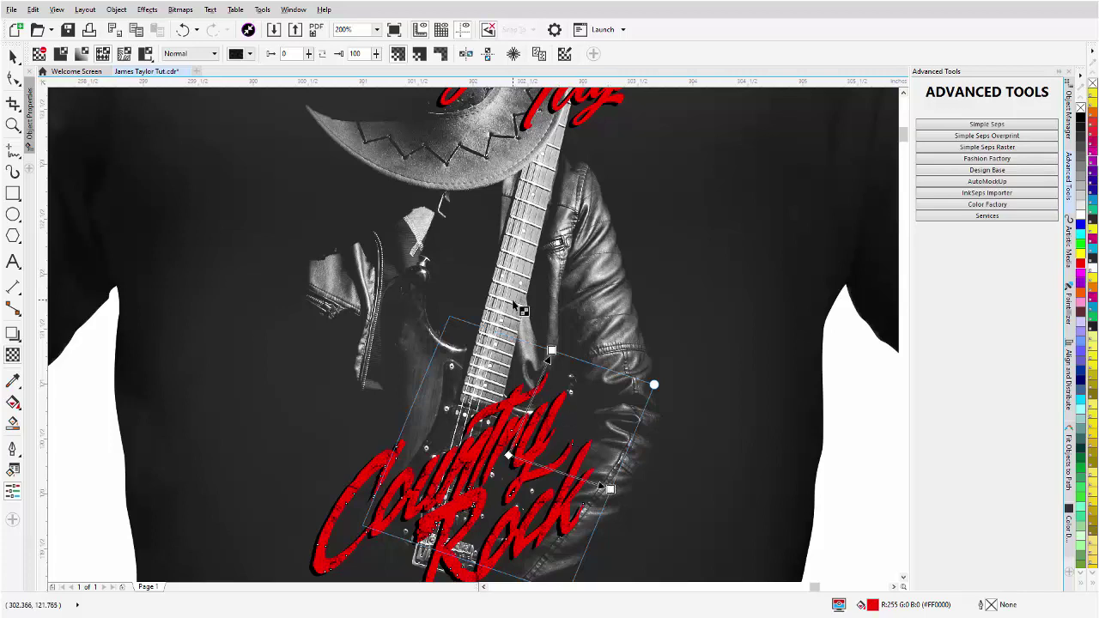
scroll(514, 302, "down", 3)
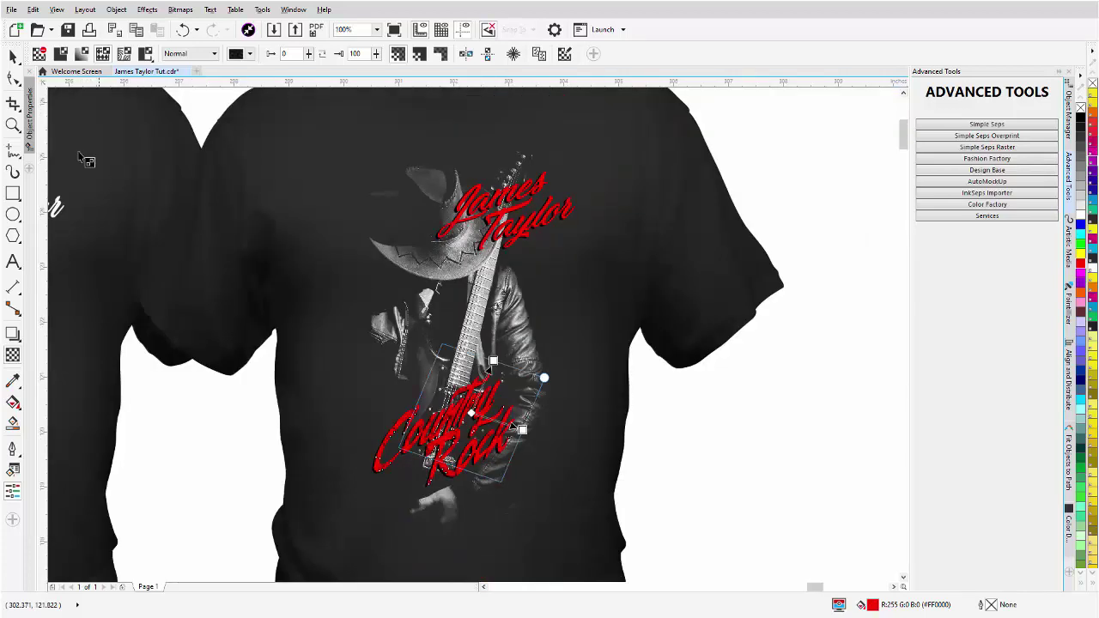
Step: Ungroup the red "James Taylor" lettering and weld its objects into a single curve
left_click(13, 56)
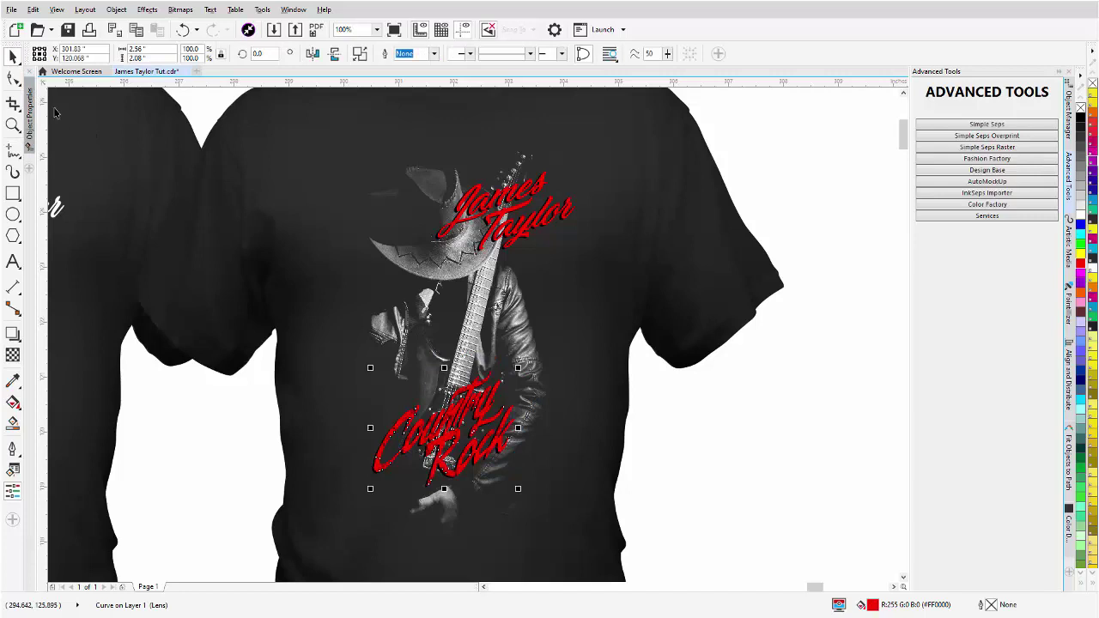
left_click(498, 204)
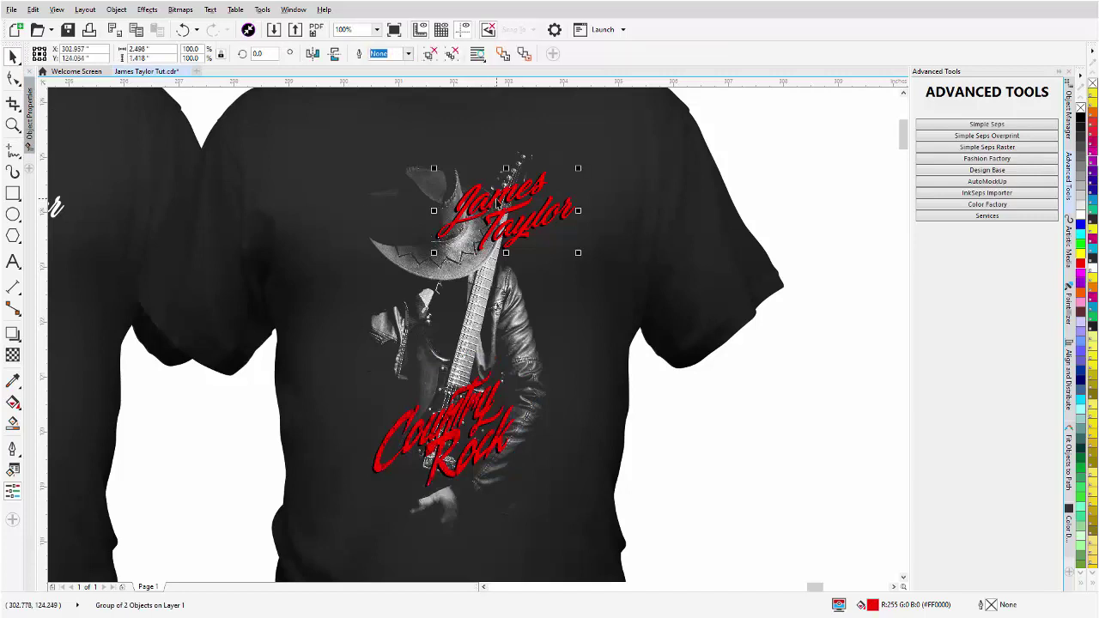
left_click(430, 54)
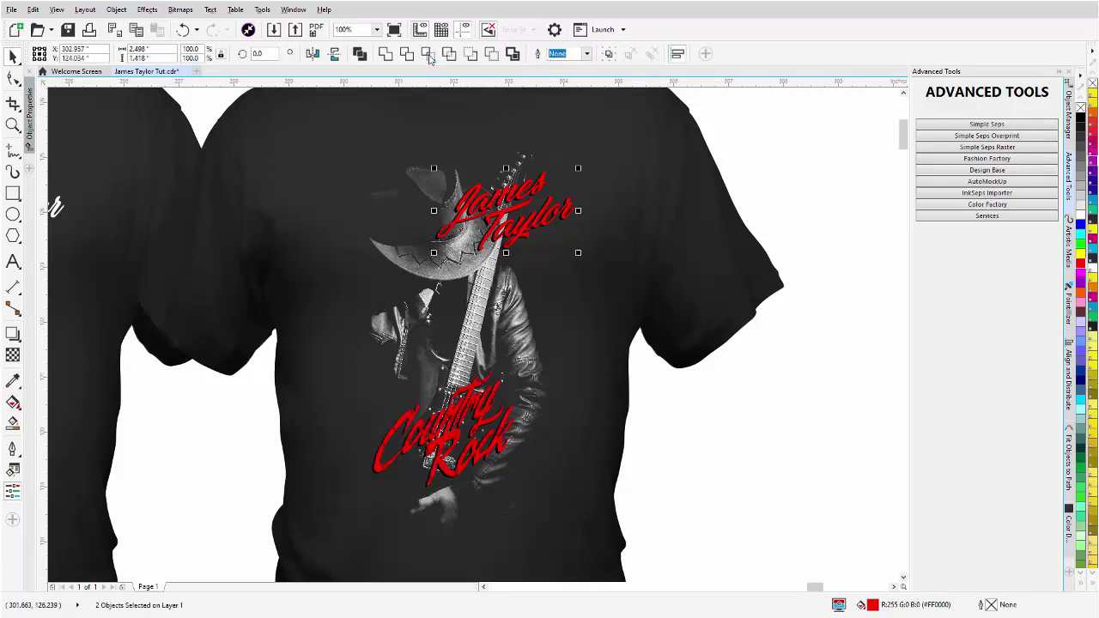
left_click(386, 55)
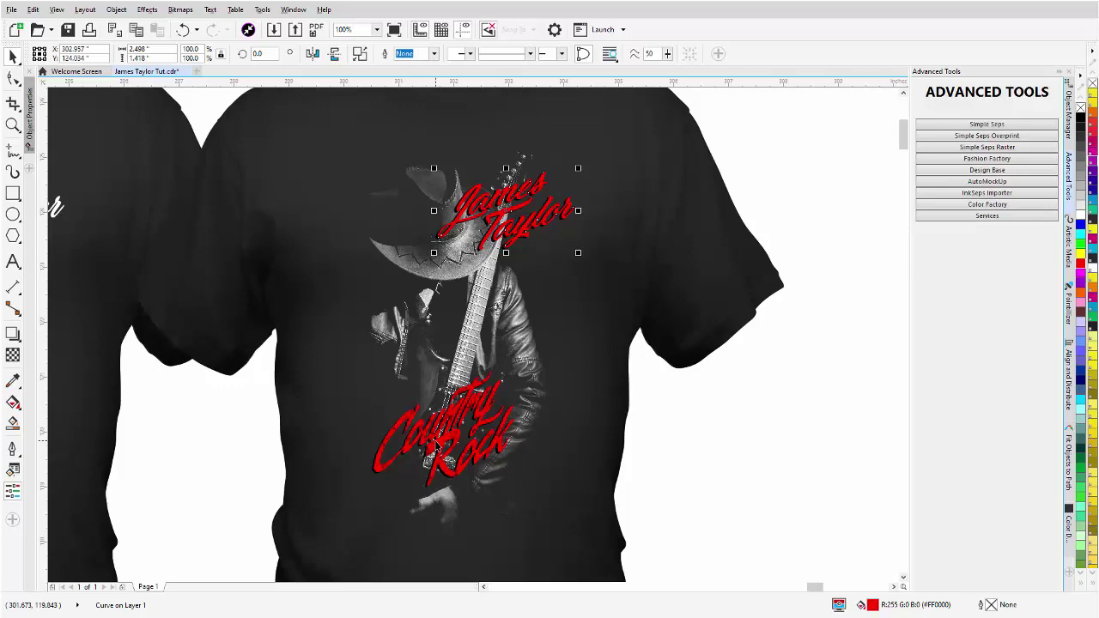
Step: Copy the crack transparency from the "Country Rock" lettering to the welded "James Taylor" curve as a lens effect
left_click(149, 10)
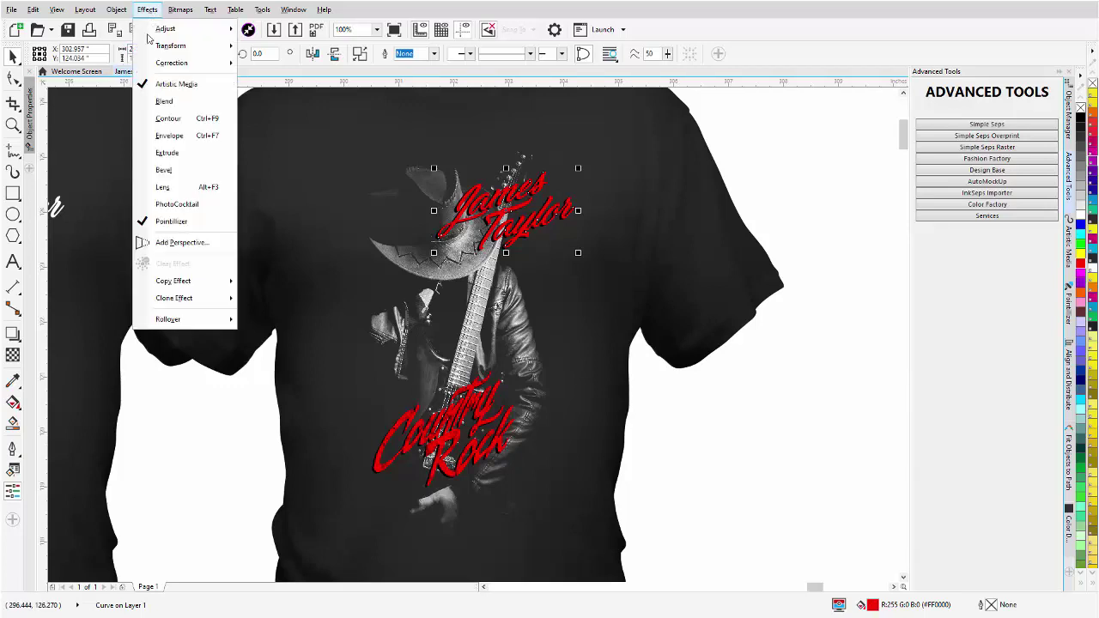
mouse_move(180, 283)
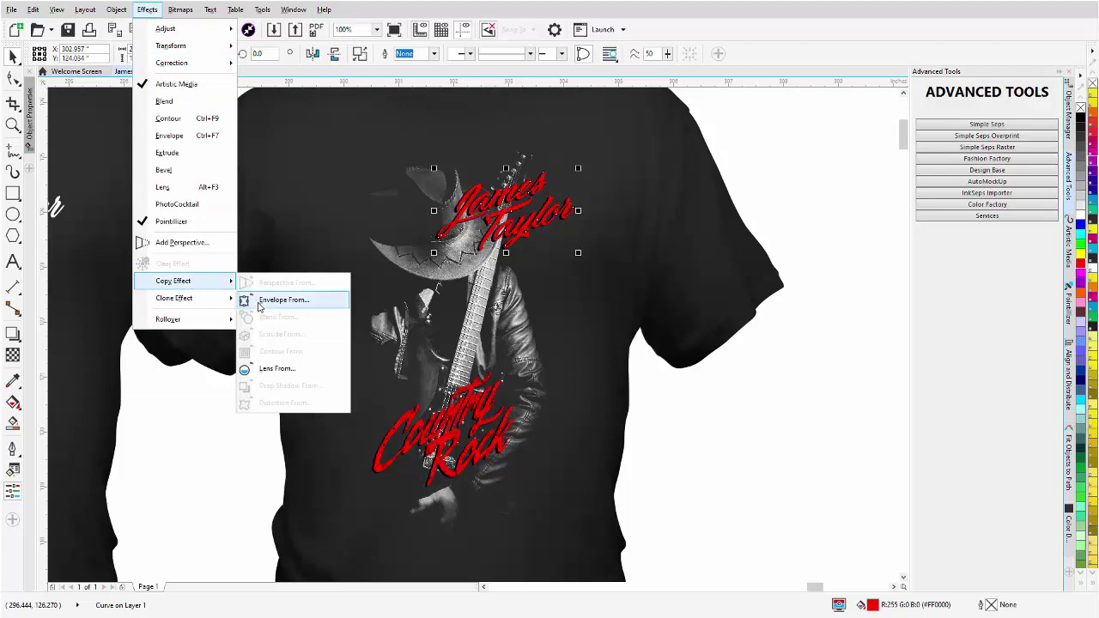
left_click(265, 369)
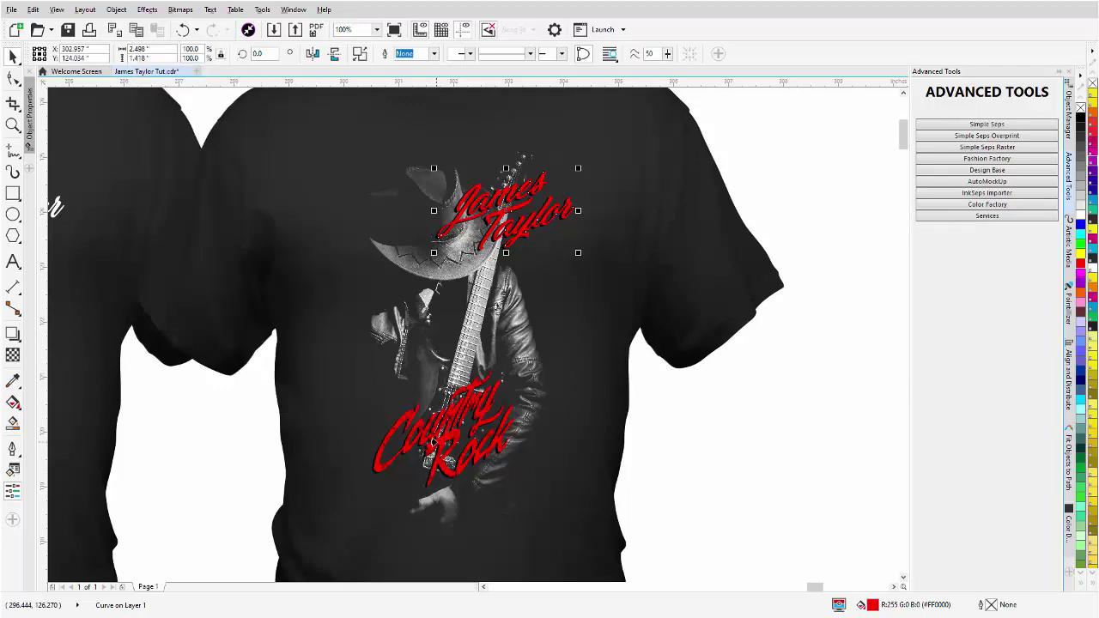
scroll(497, 233, "up", 1)
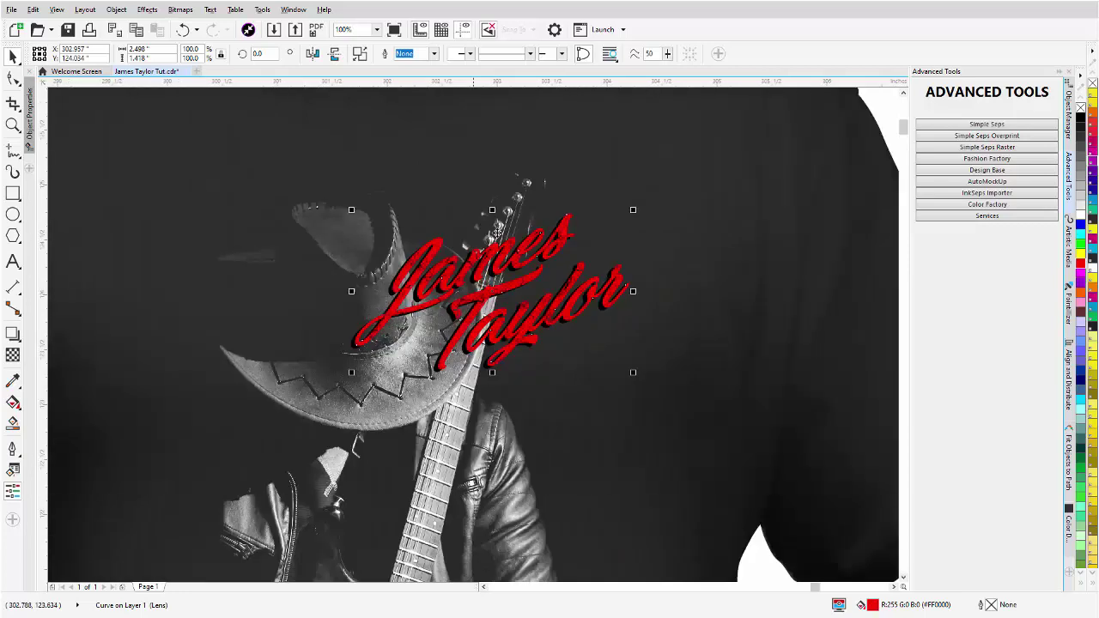
scroll(464, 393, "down", 3)
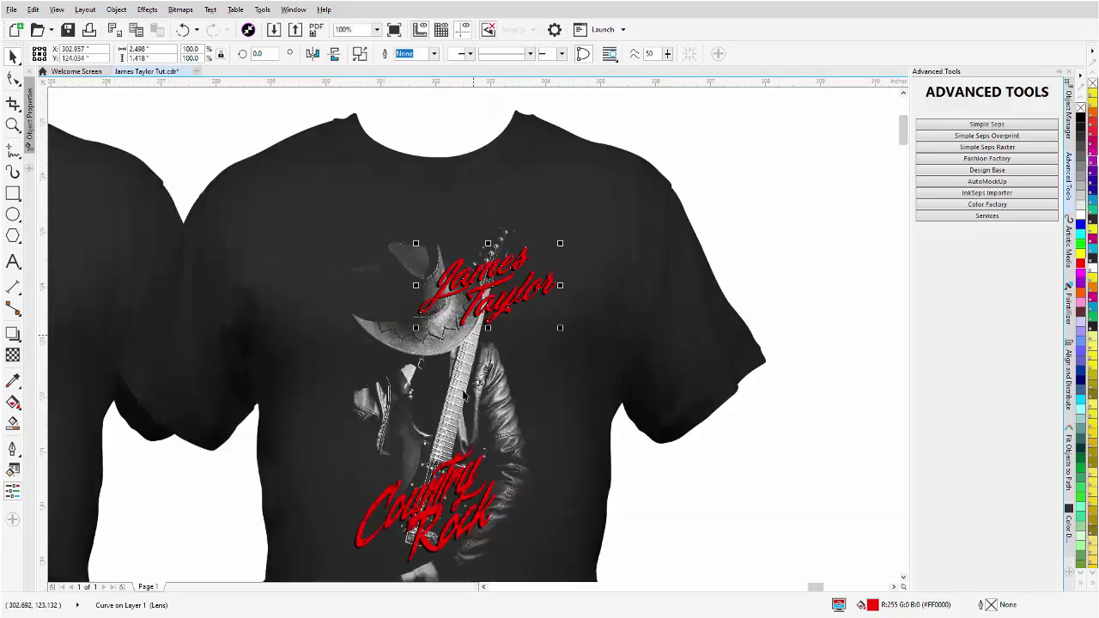
scroll(467, 417, "down", 1)
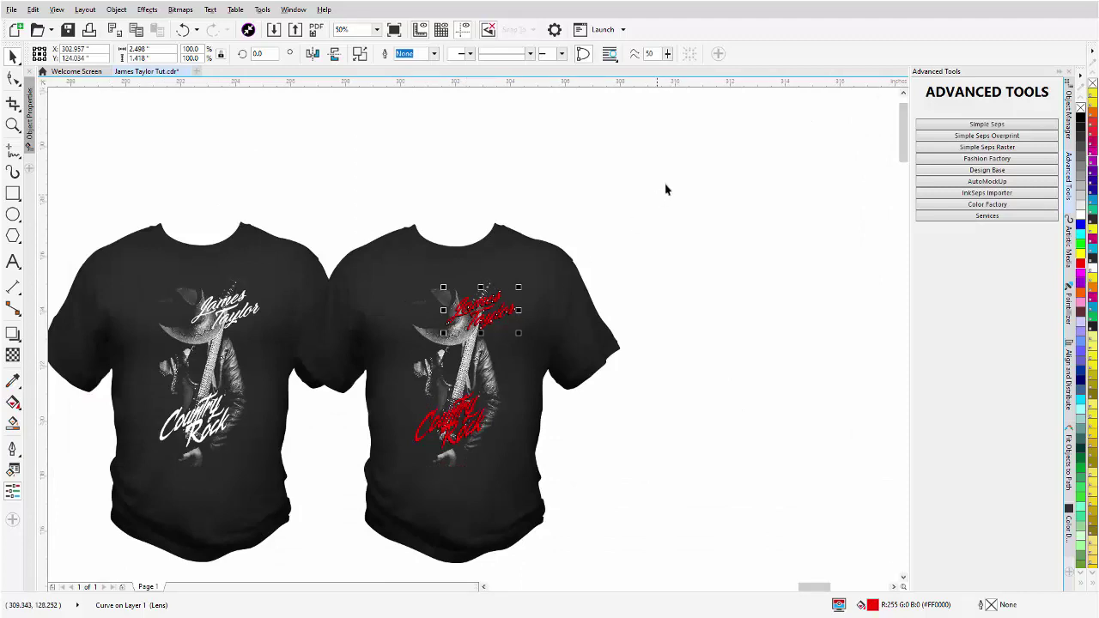
Step: Duplicate the complete shirt mock-up with the red lettering and place the copy beside it as a third shirt
left_click_drag(676, 167, 288, 577)
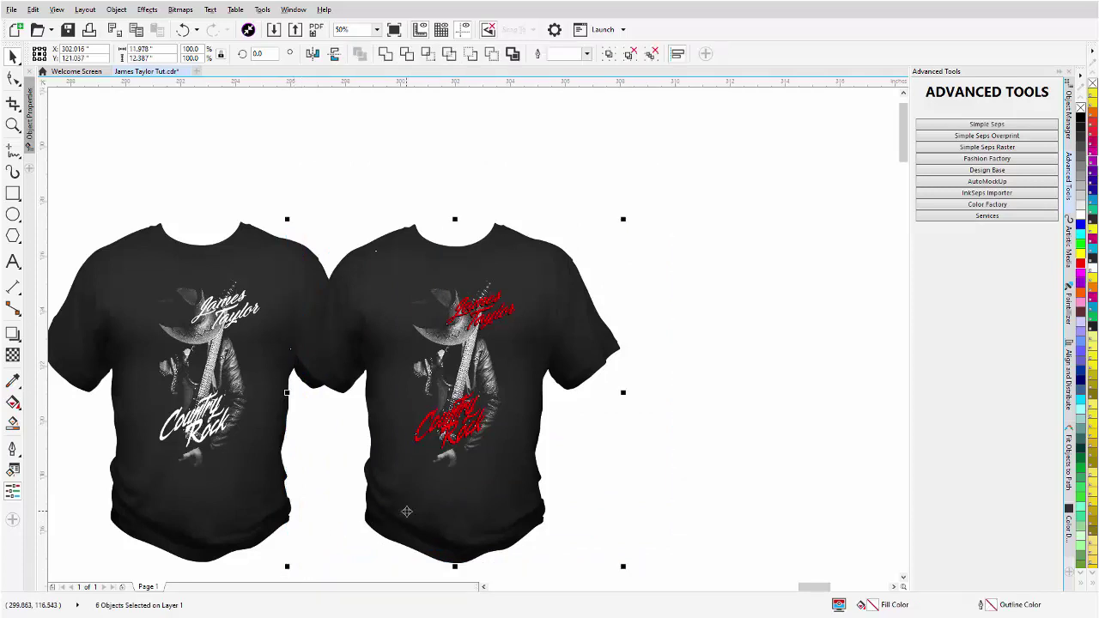
left_click_drag(407, 511, 690, 510)
left_click(677, 175)
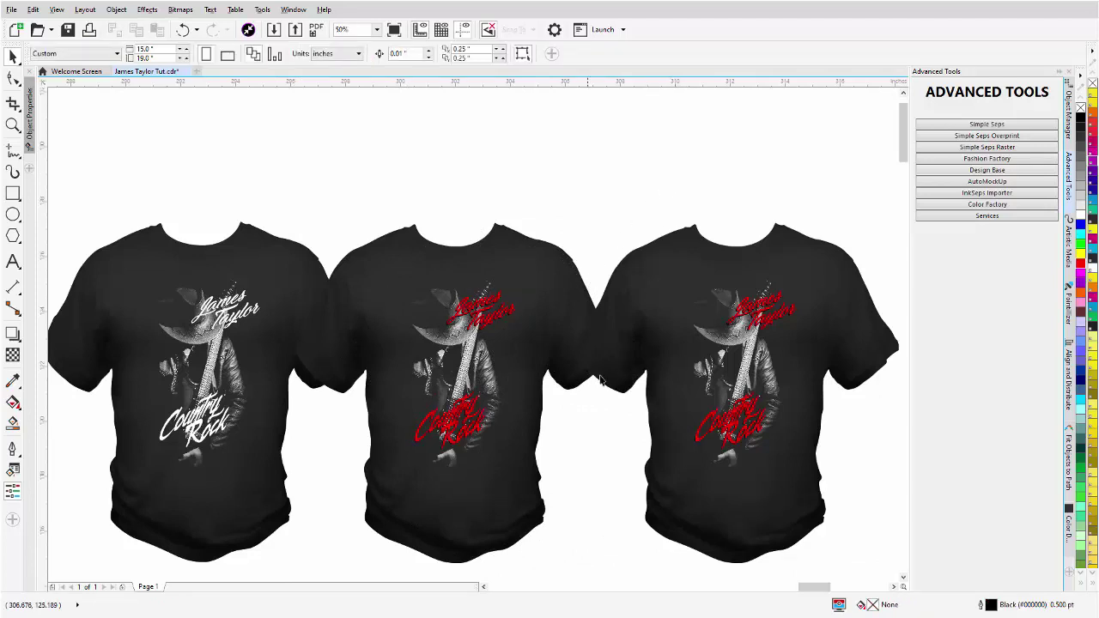
Step: Duplicate the guitarist bitmap in place on the third shirt and open Color Factory clear of that shirt
left_click(725, 347)
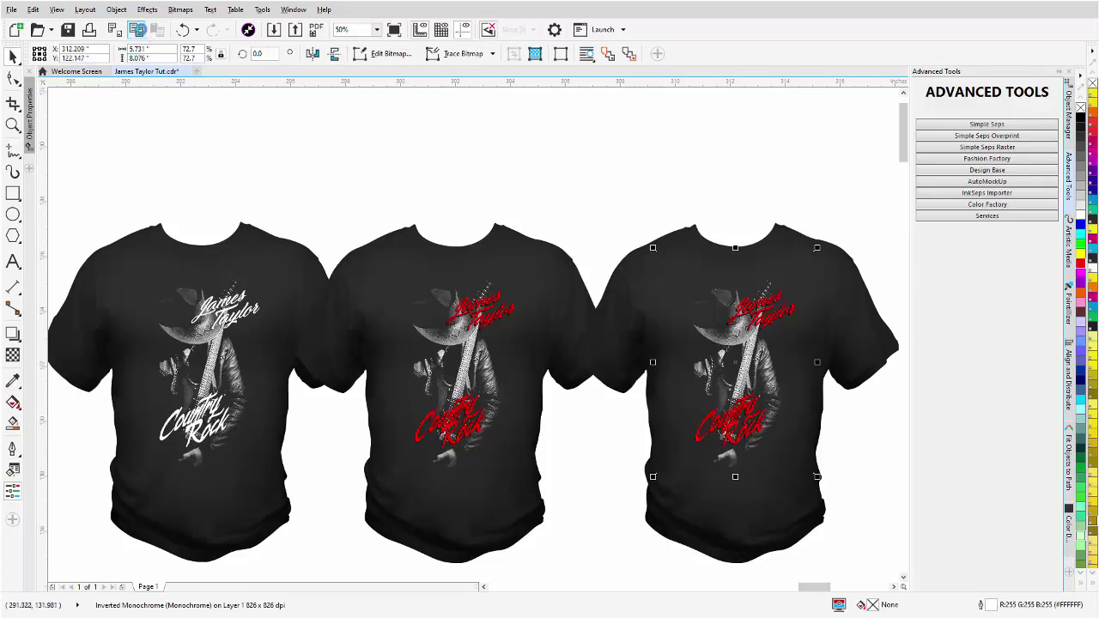
left_click(136, 30)
left_click(157, 30)
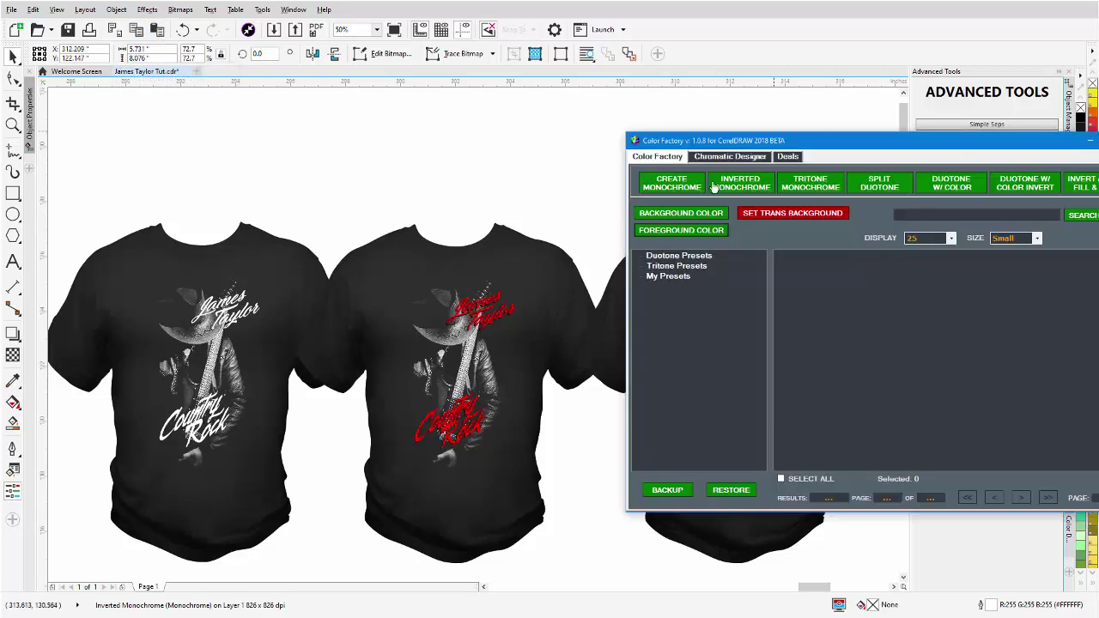
left_click(681, 230)
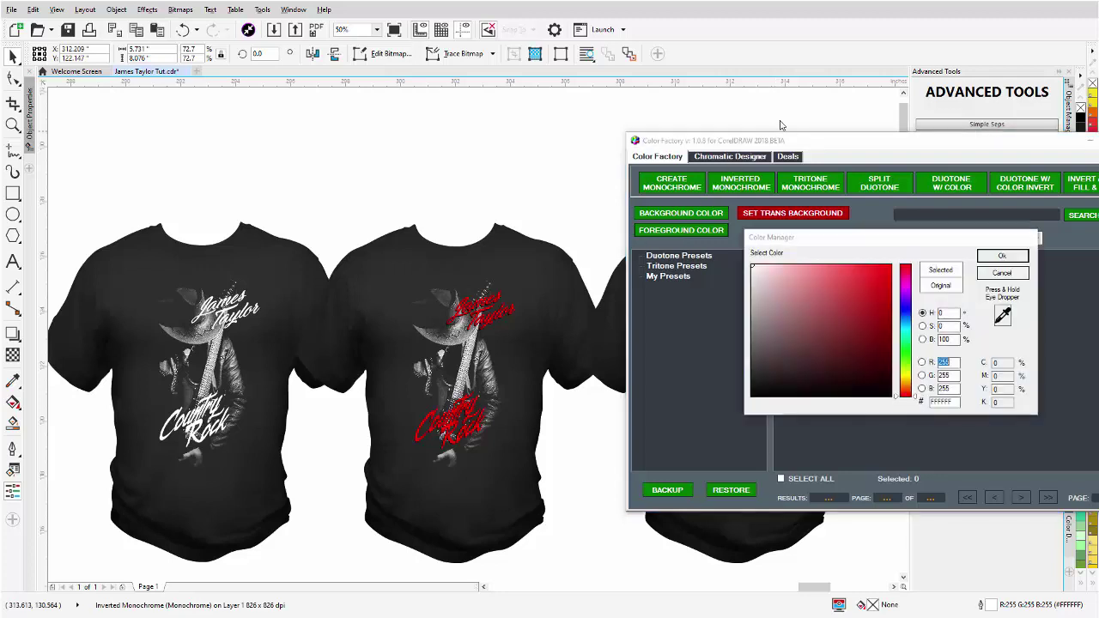
left_click(1003, 273)
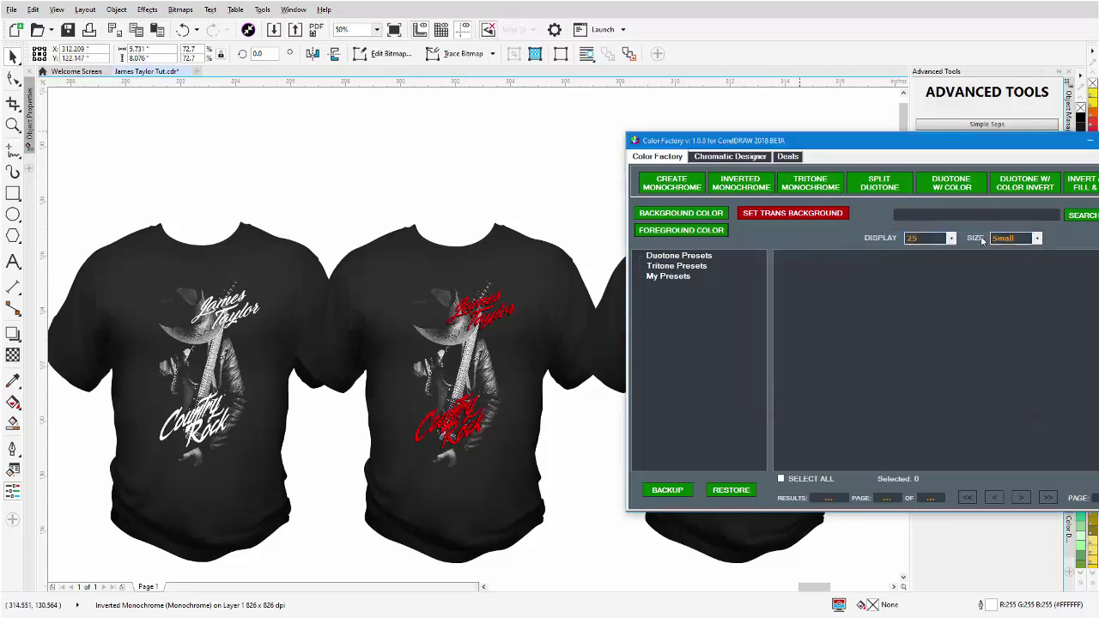
left_click_drag(840, 145, 251, 156)
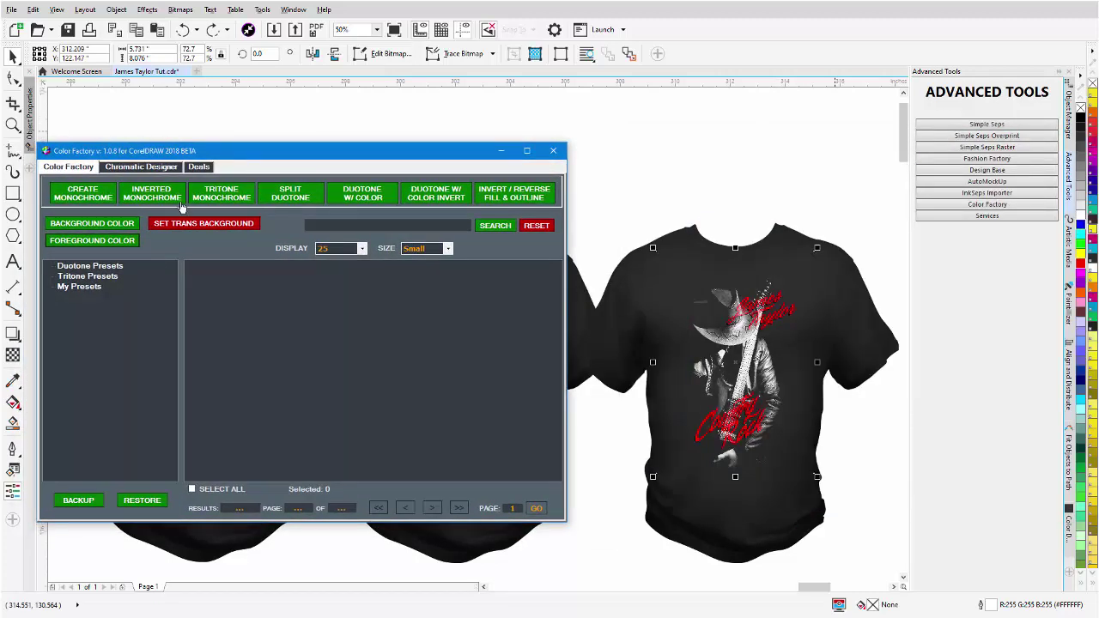
Step: Recolor the duplicated guitarist bitmap's foreground to blue #2275FF with Color Factory, and minimize its window
left_click(84, 252)
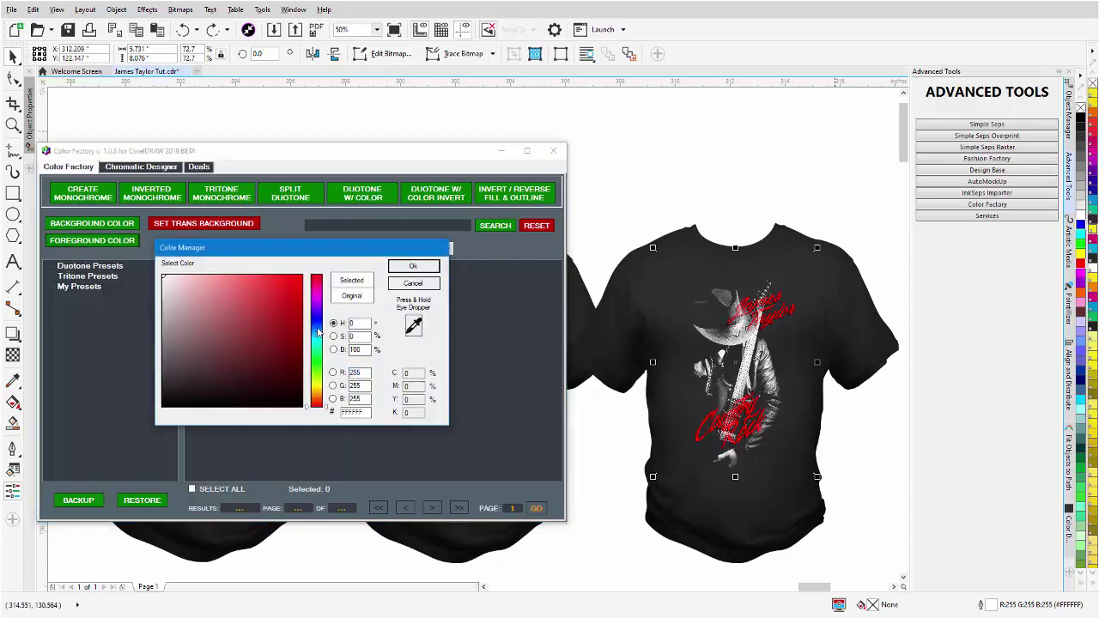
left_click(316, 327)
left_click(286, 315)
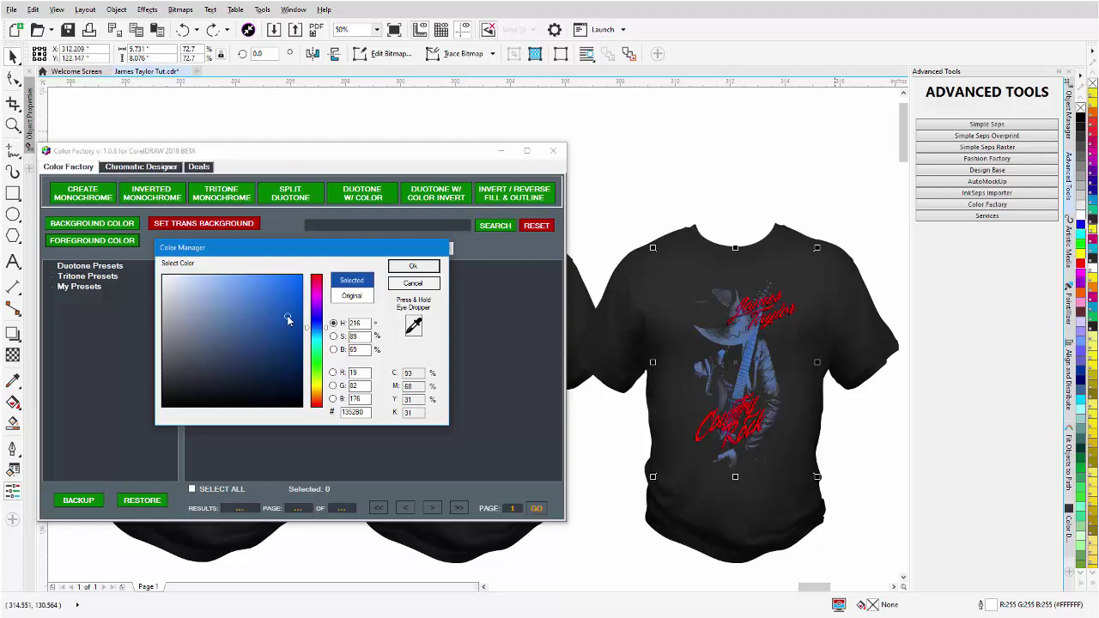
left_click(301, 297)
left_click(281, 277)
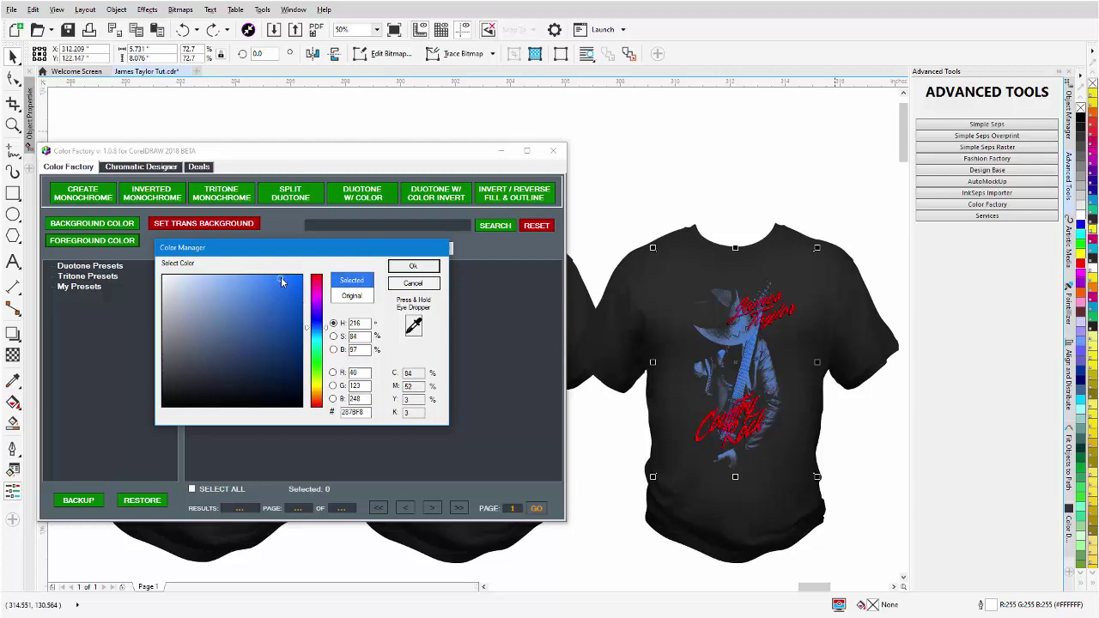
left_click(284, 277)
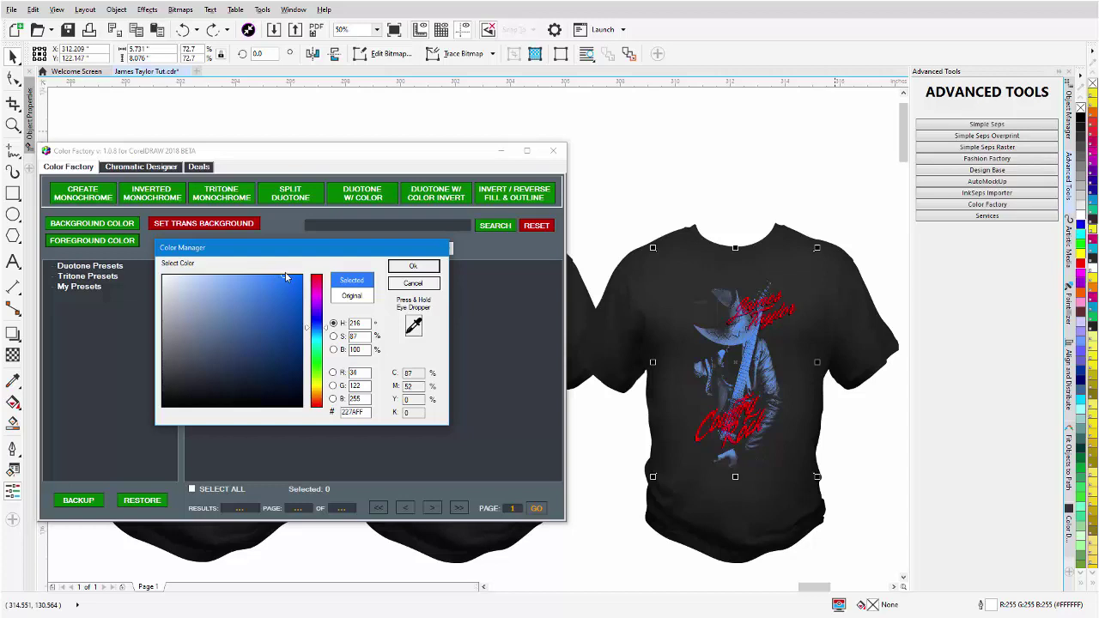
left_click(323, 326)
left_click(327, 325)
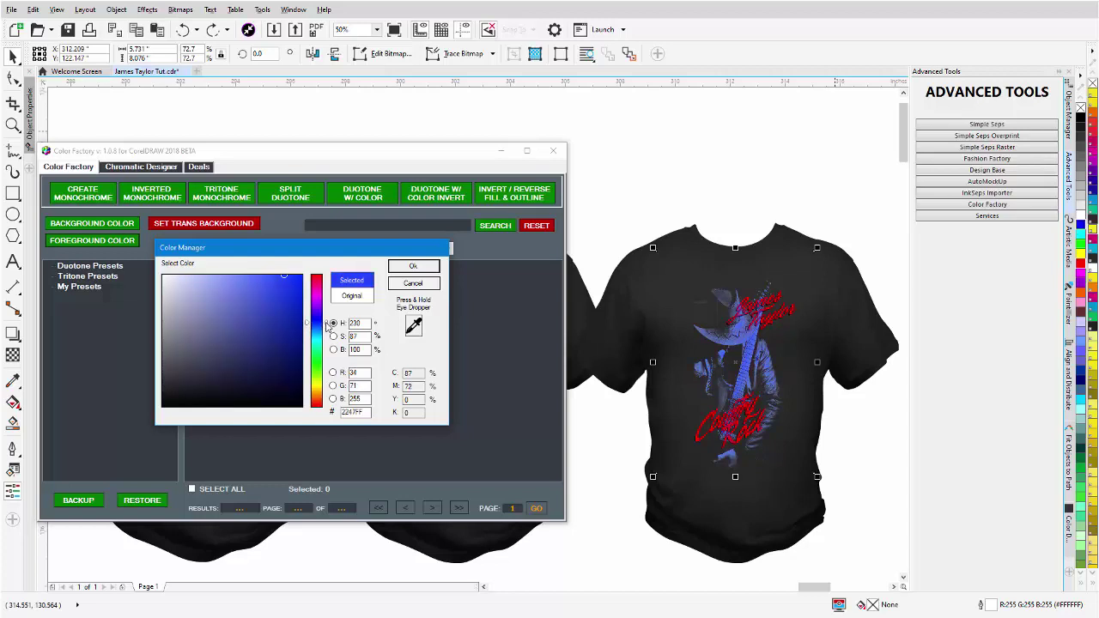
left_click(327, 327)
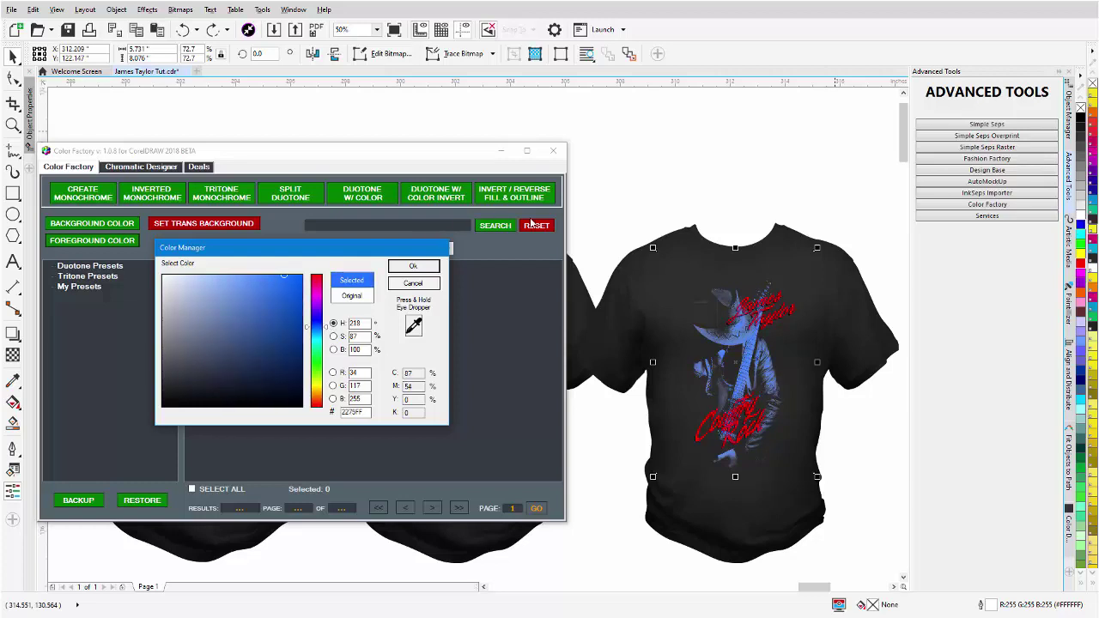
left_click(413, 267)
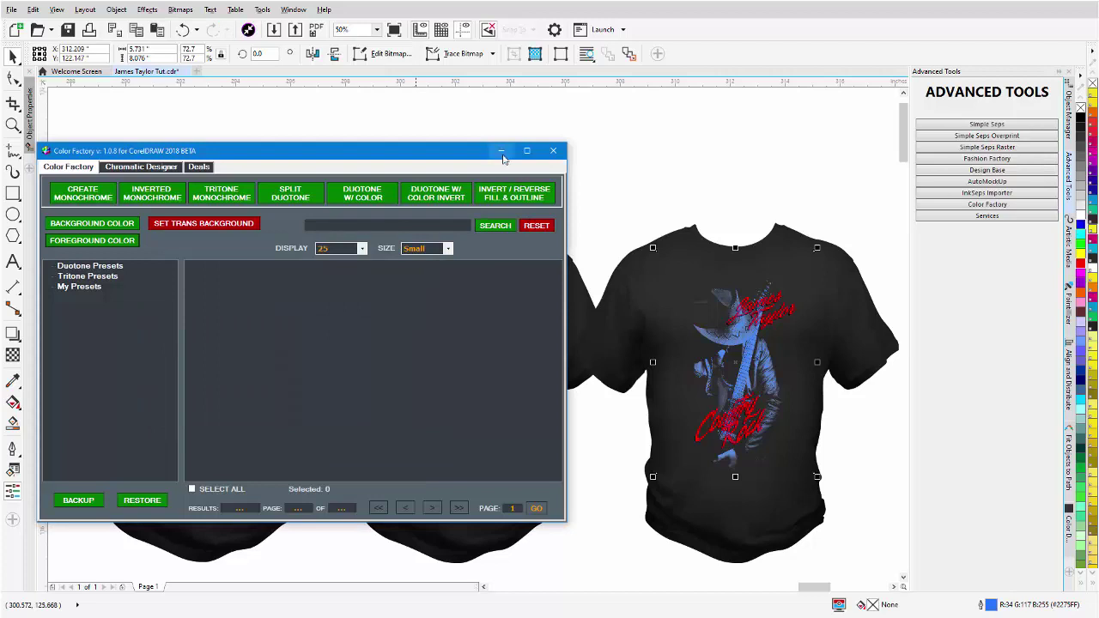
left_click(503, 154)
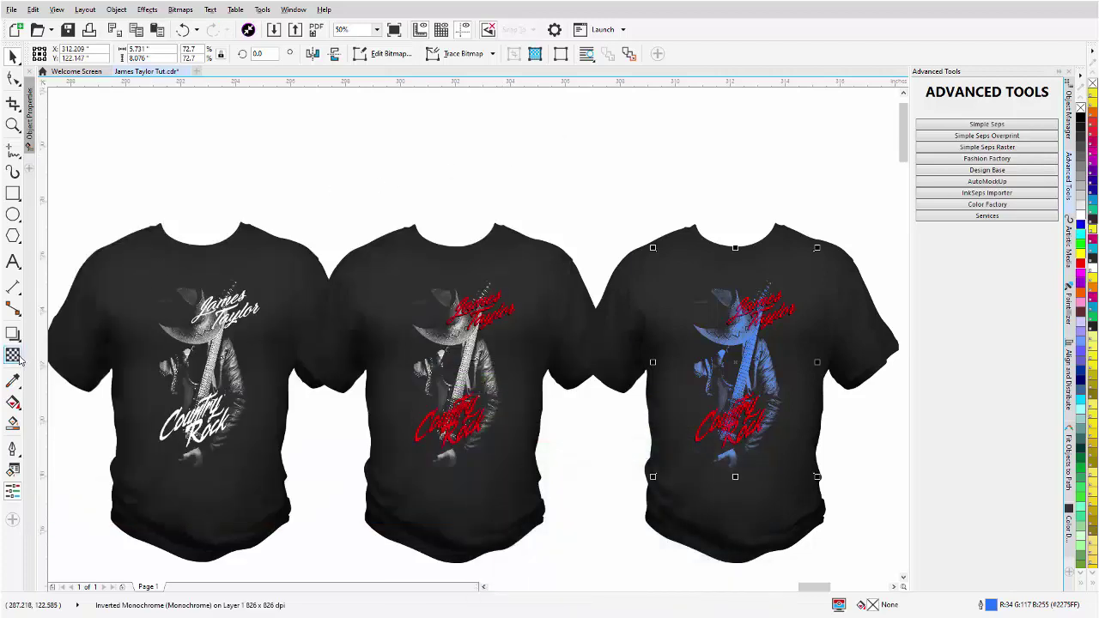
Step: Set the blue guitarist bitmap's transparency merge mode to Soft Light
left_click(18, 358)
left_click(196, 54)
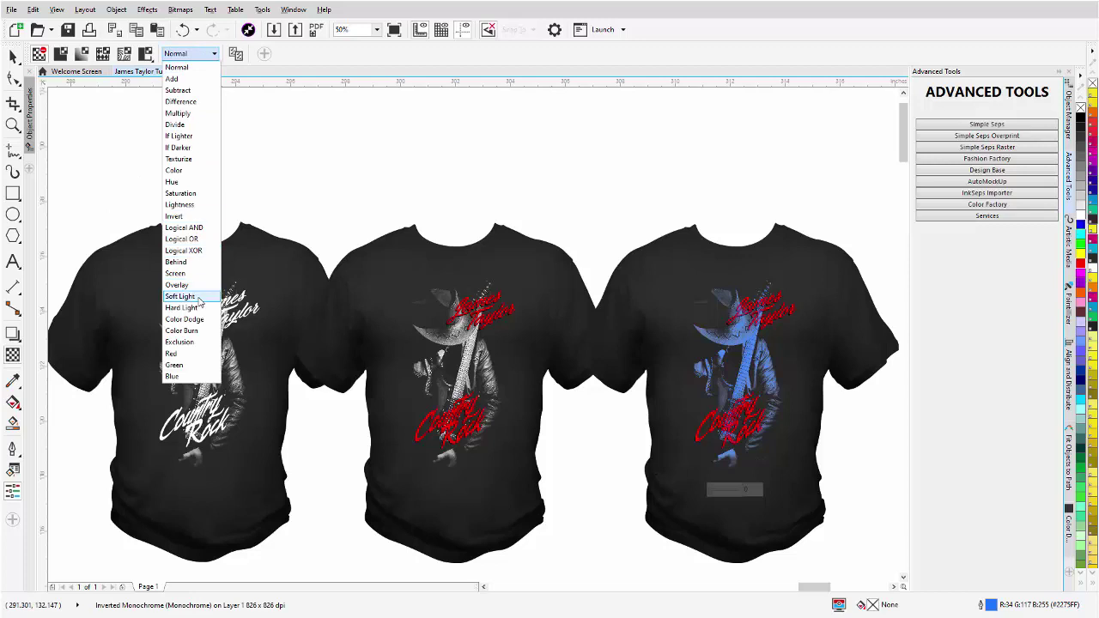
left_click(181, 296)
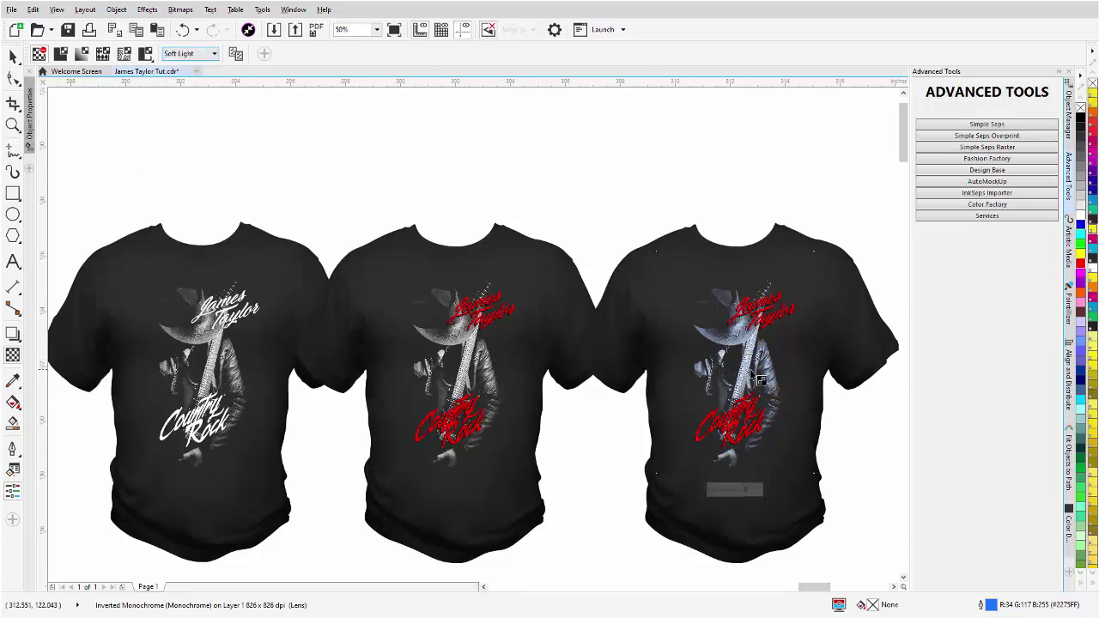
key("shift+F2")
scroll(481, 345, "up", 1)
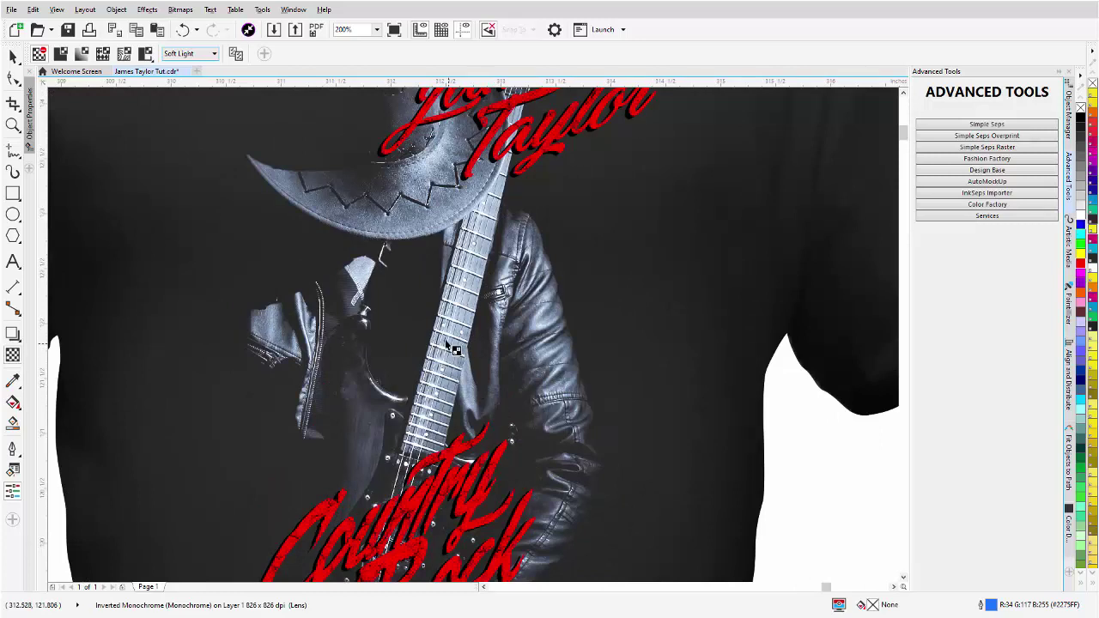
Step: Stack further in-place copies of the Soft Light blue guitarist bitmap to intensify its color, and deselect
left_click(13, 55)
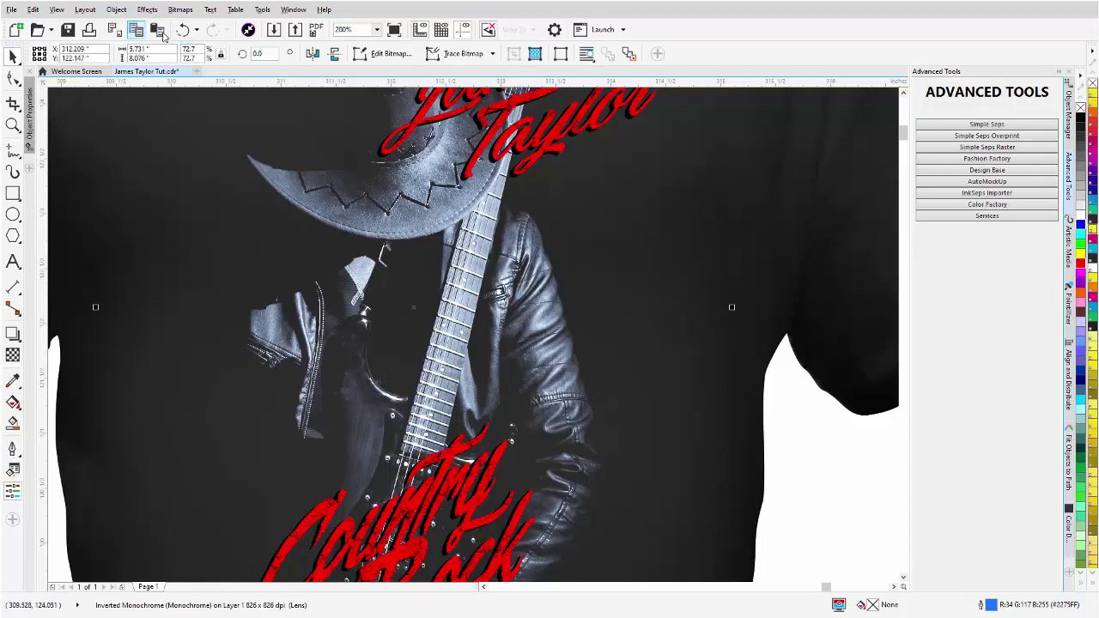
left_click(159, 31)
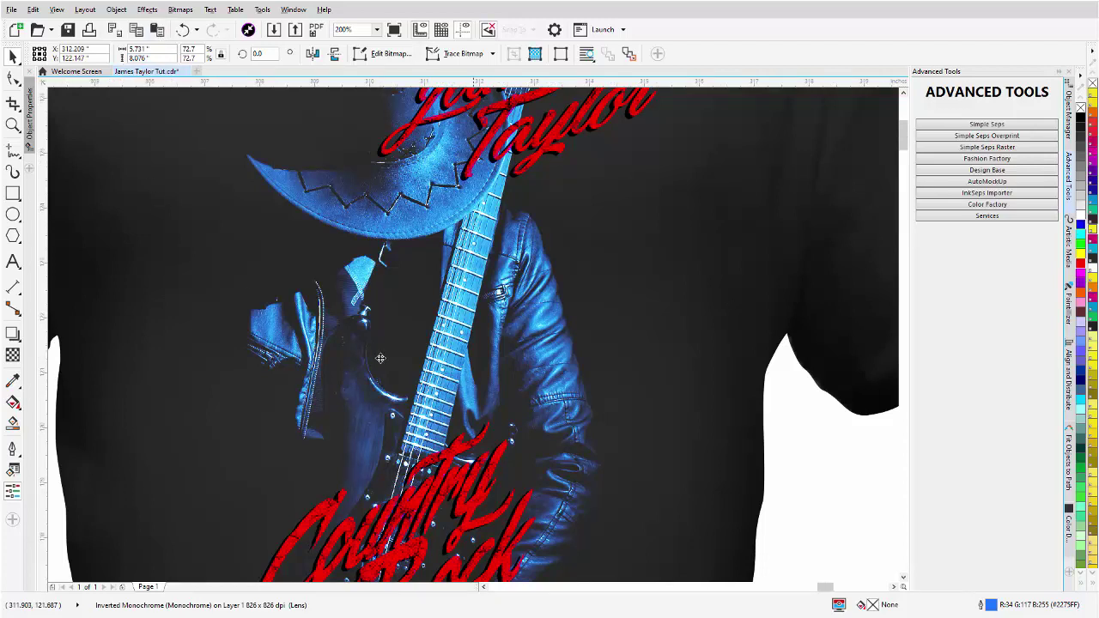
scroll(380, 358, "down", 2)
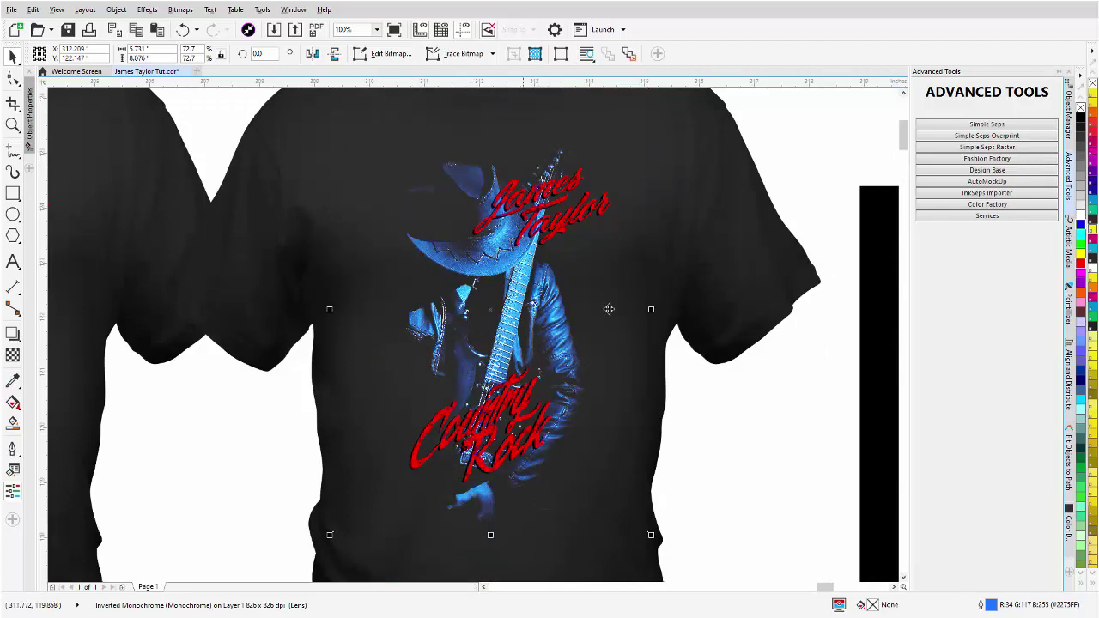
left_click(805, 115)
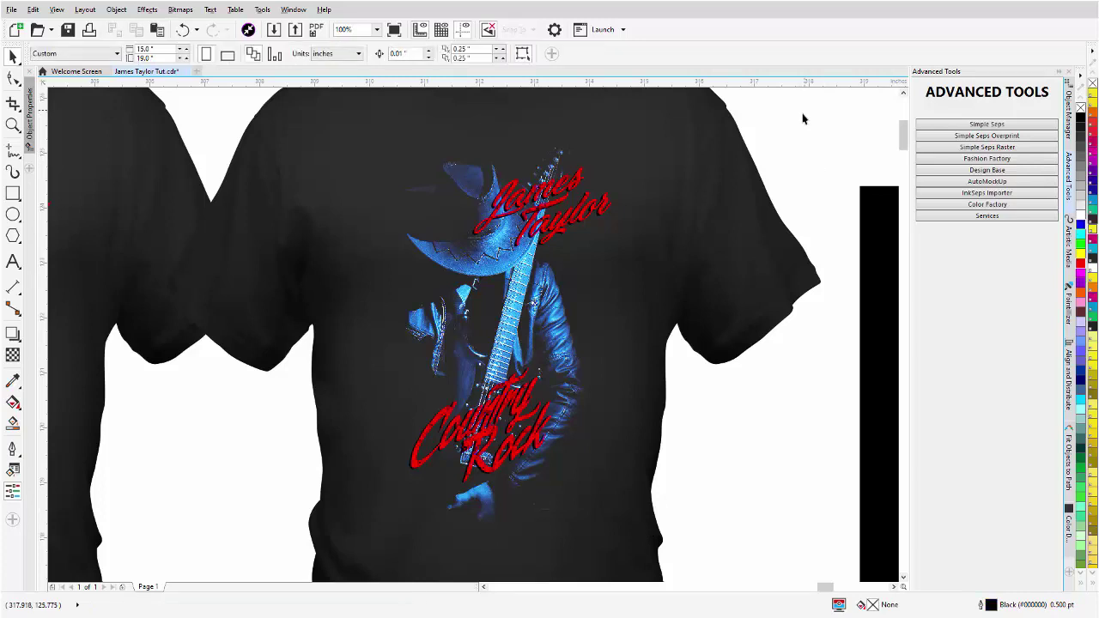
Step: Cut all lettering objects from the blue guitarist shirt and paste them back in front of the stacked bitmaps
left_click_drag(804, 112, 396, 504)
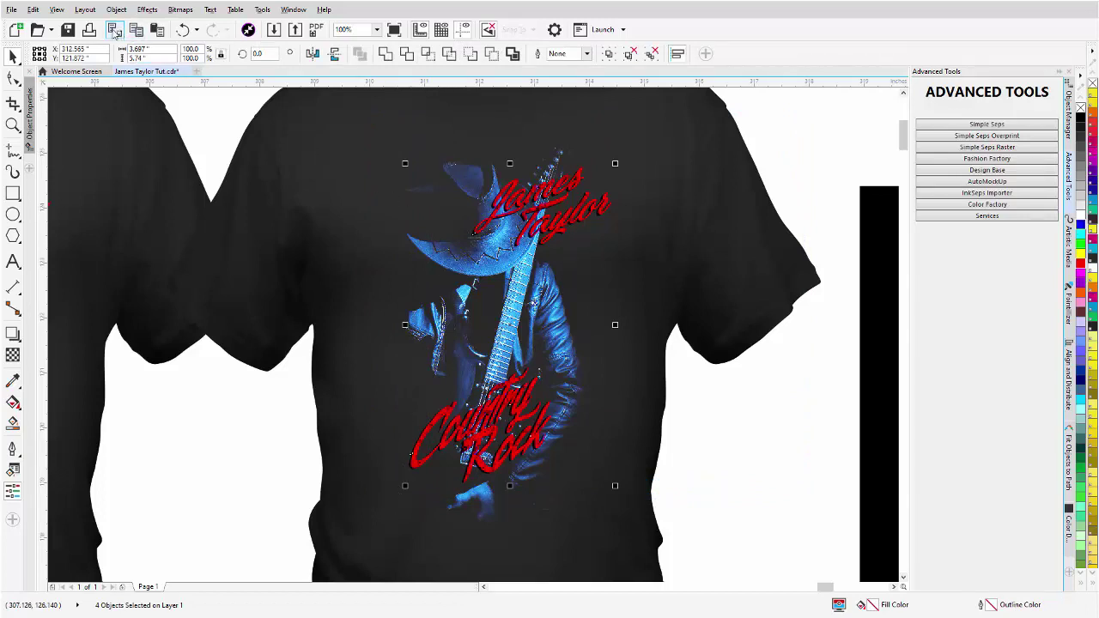
left_click(115, 31)
key("Delete")
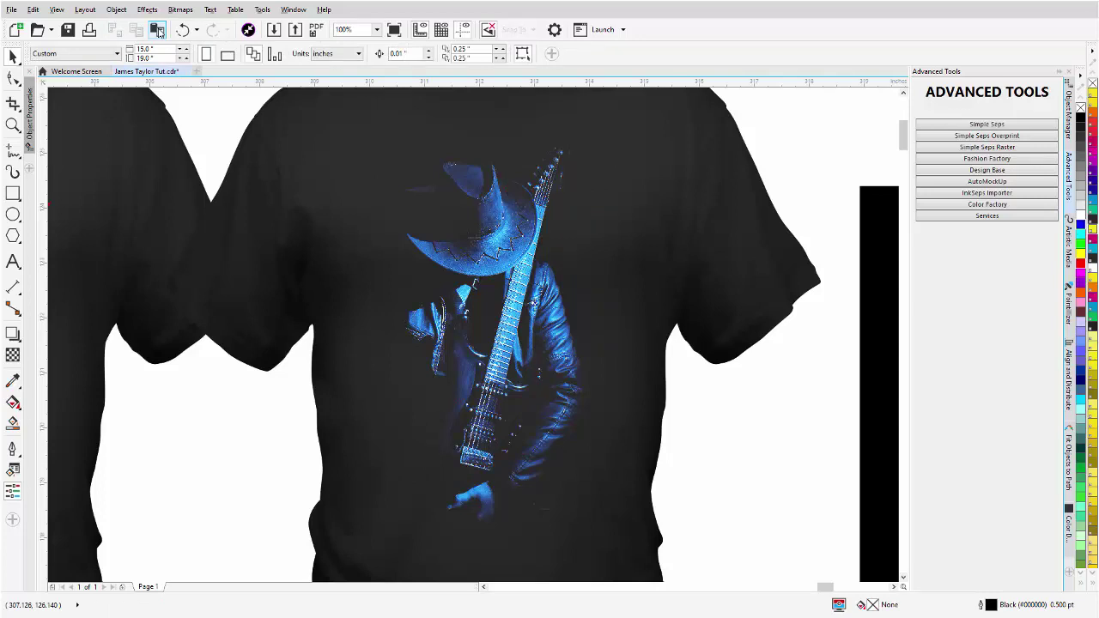
left_click(157, 30)
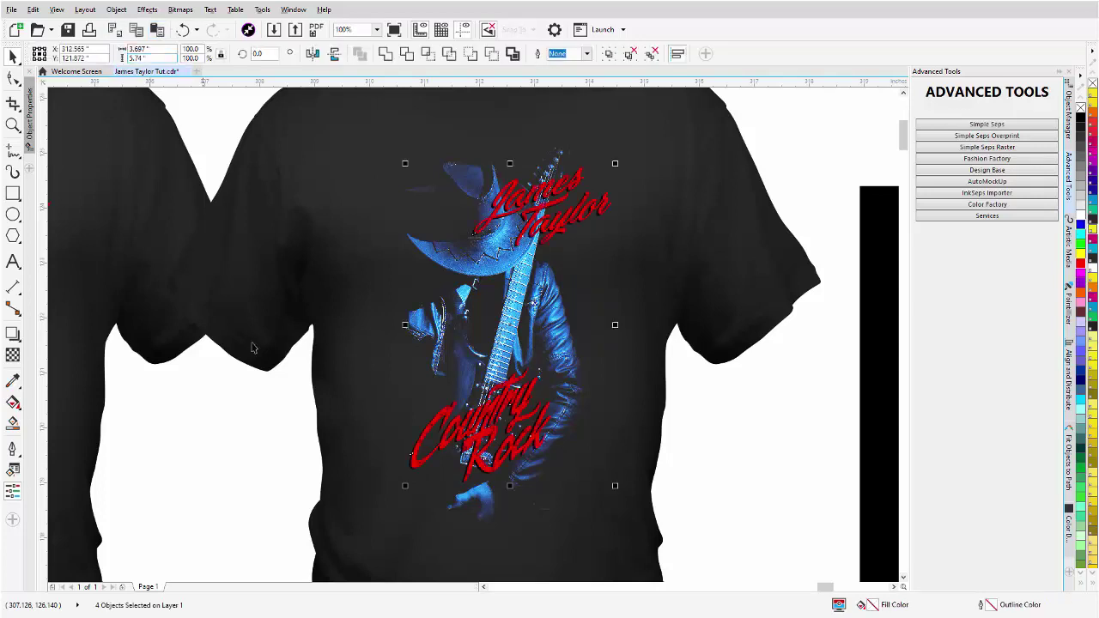
Step: Select the whole blue guitarist shirt mock-up and move it about 0.9 inches closer to the second shirt
scroll(337, 375, "down", 2)
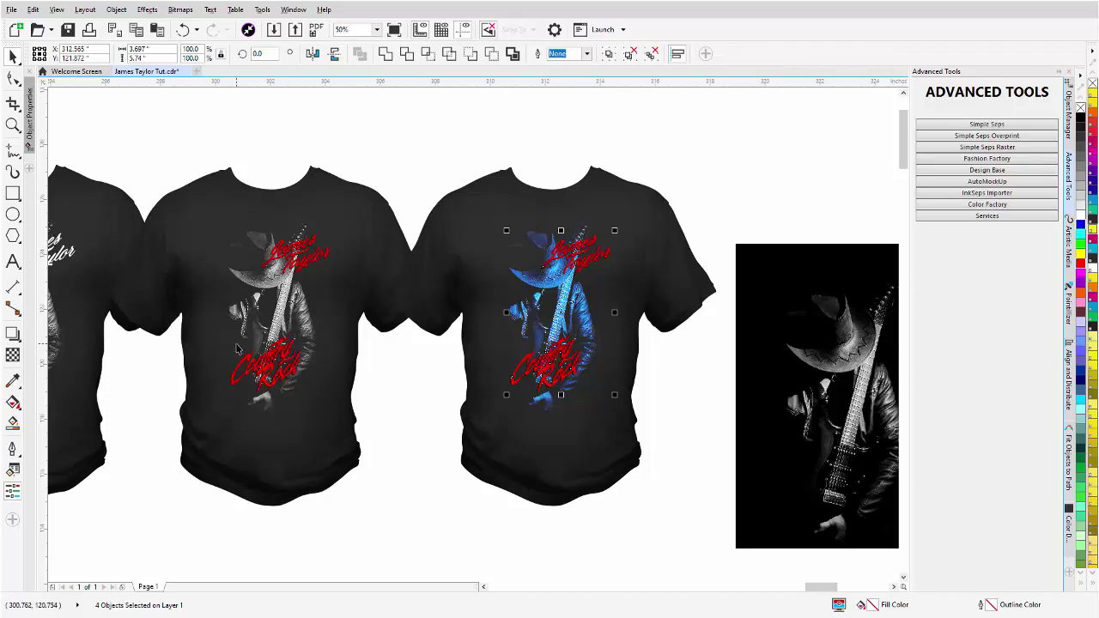
scroll(238, 348, "down", 2)
left_click_drag(729, 213, 533, 450)
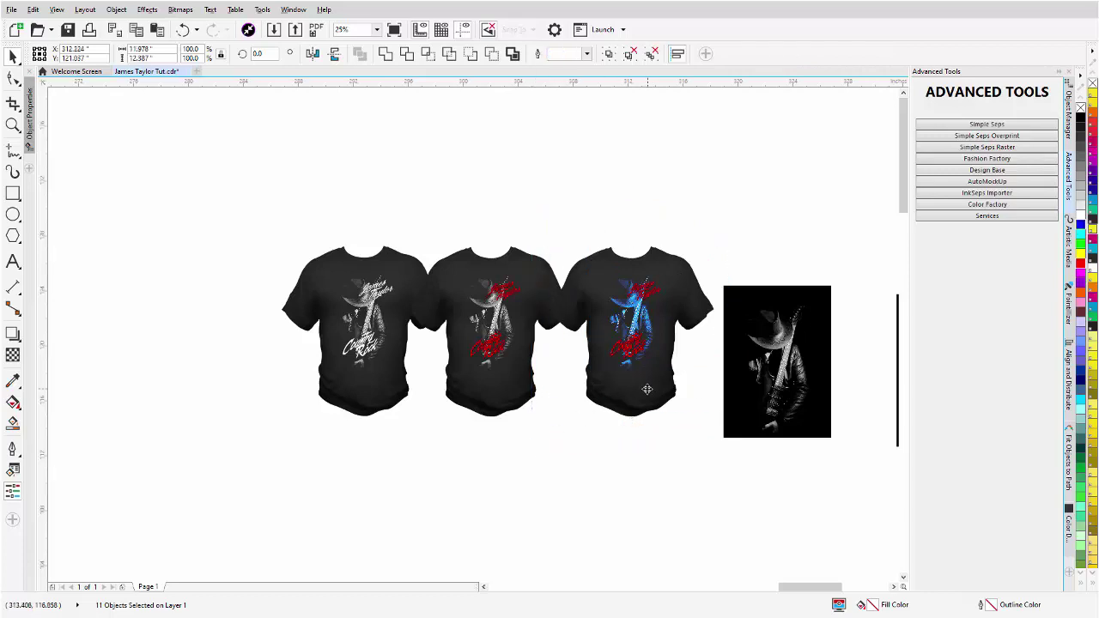
left_click_drag(646, 389, 640, 398)
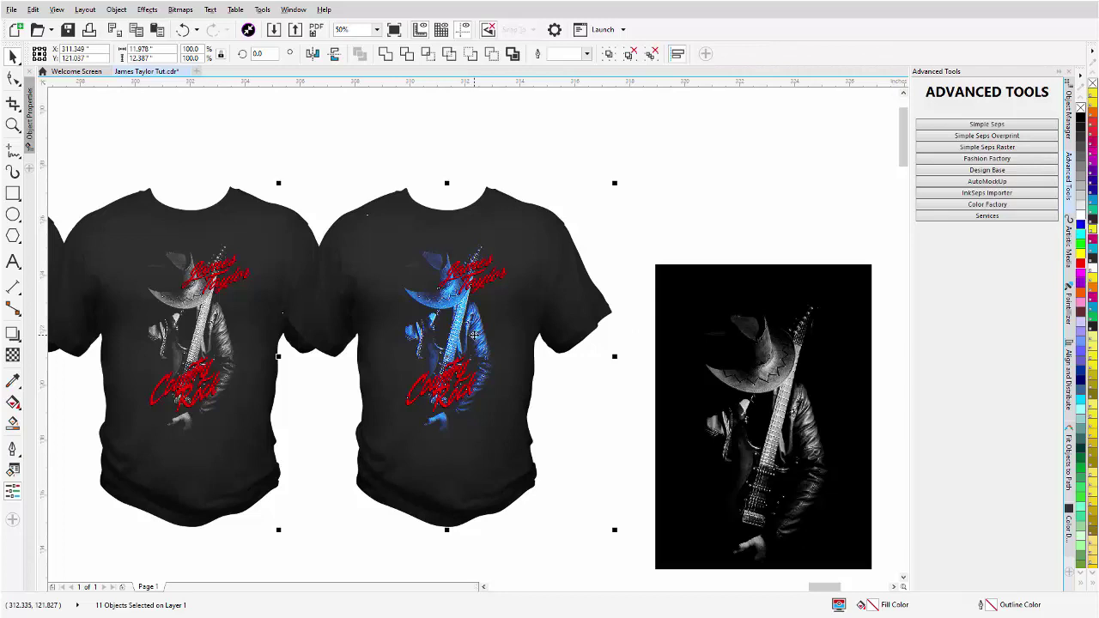
scroll(474, 335, "down", 2)
left_click(625, 385)
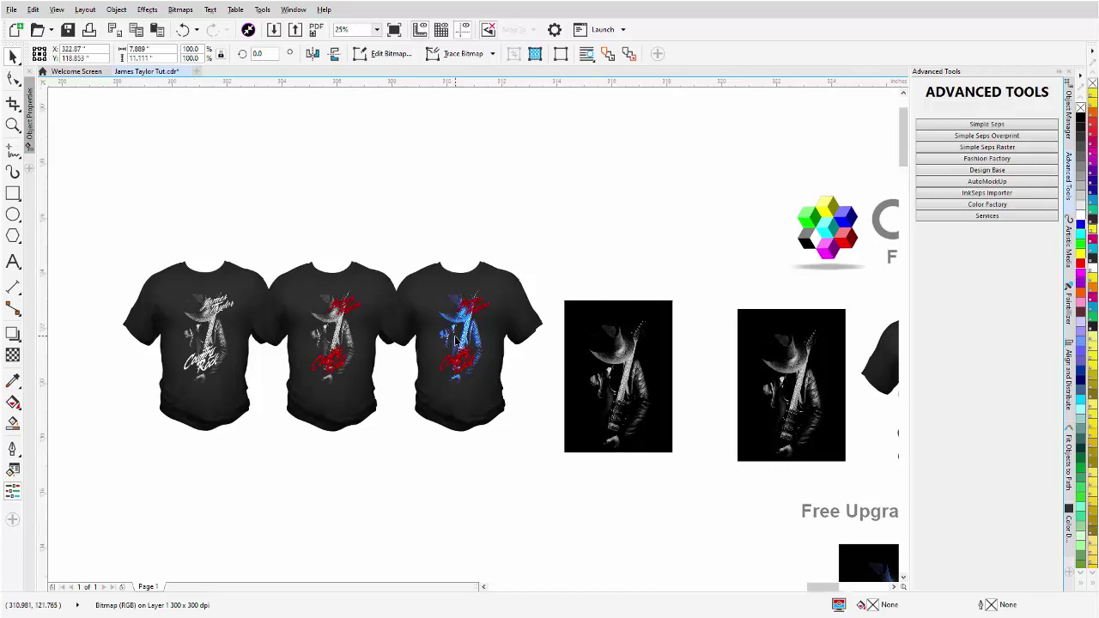
Step: Examine the blue guitarist design on the third shirt up close and in the overall layout
scroll(455, 340, "up", 2)
left_click(487, 341)
scroll(481, 338, "up", 2)
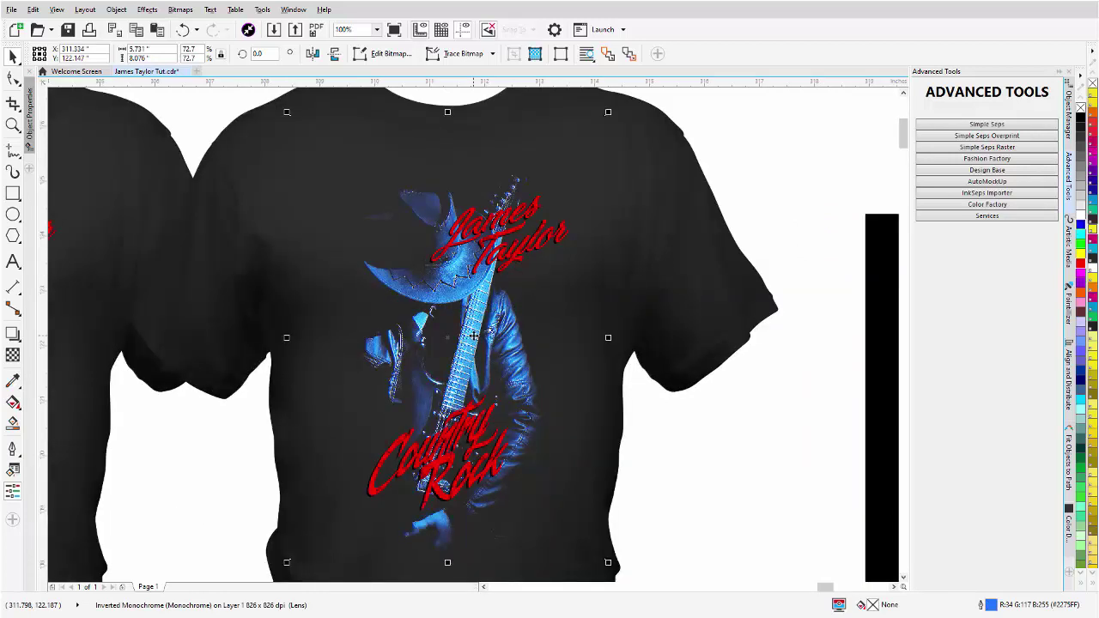
scroll(472, 335, "down", 1)
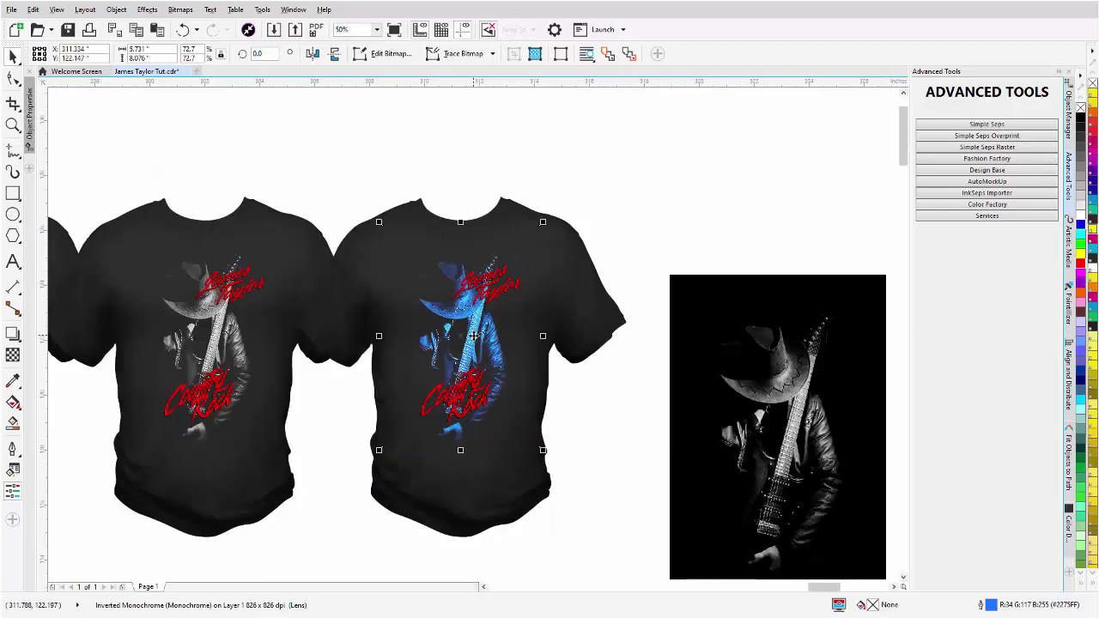
scroll(473, 334, "down", 1)
scroll(473, 335, "down", 1)
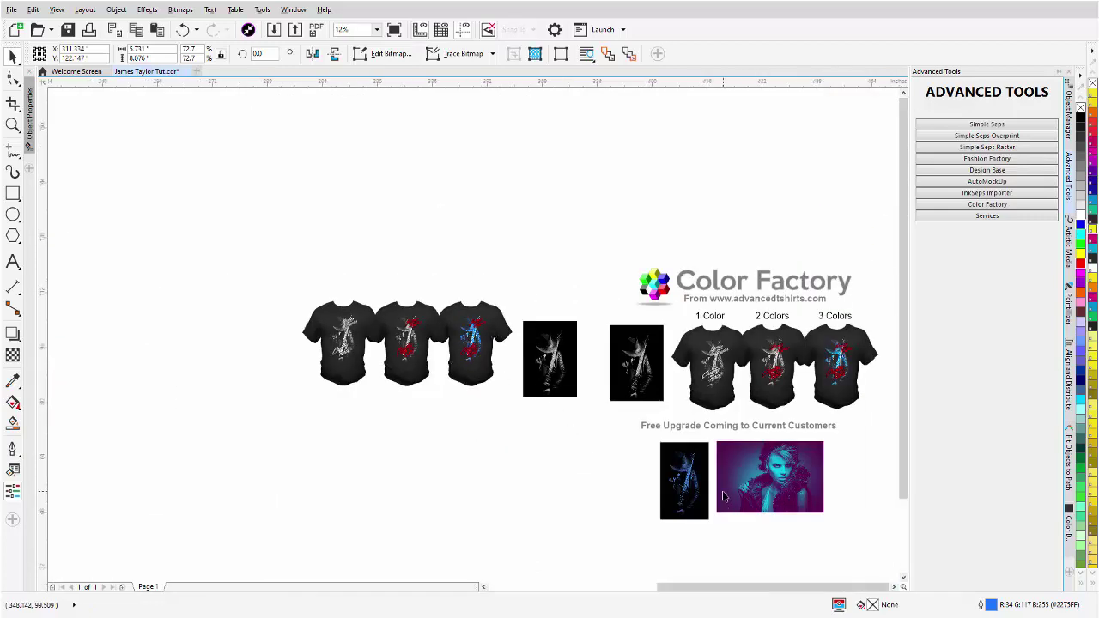
Step: Move the purple and cyan portrait bitmap about 27.8 inches across and 16.5 inches up, beyond the 3 Colors shirt
scroll(472, 339, "down", 1)
left_click(516, 341)
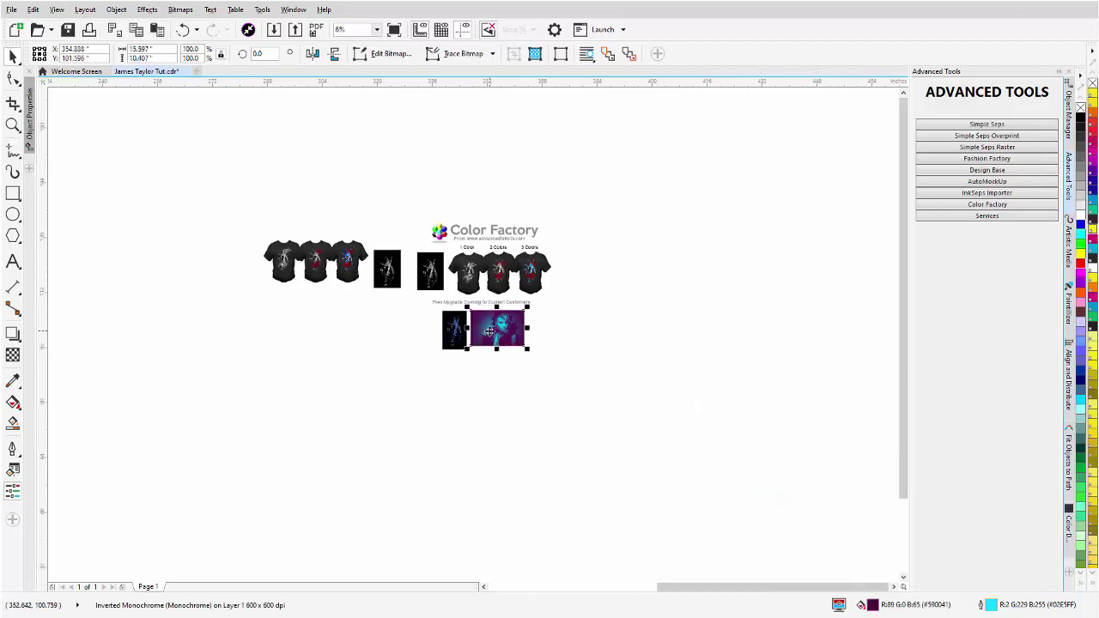
left_click_drag(516, 341, 584, 274)
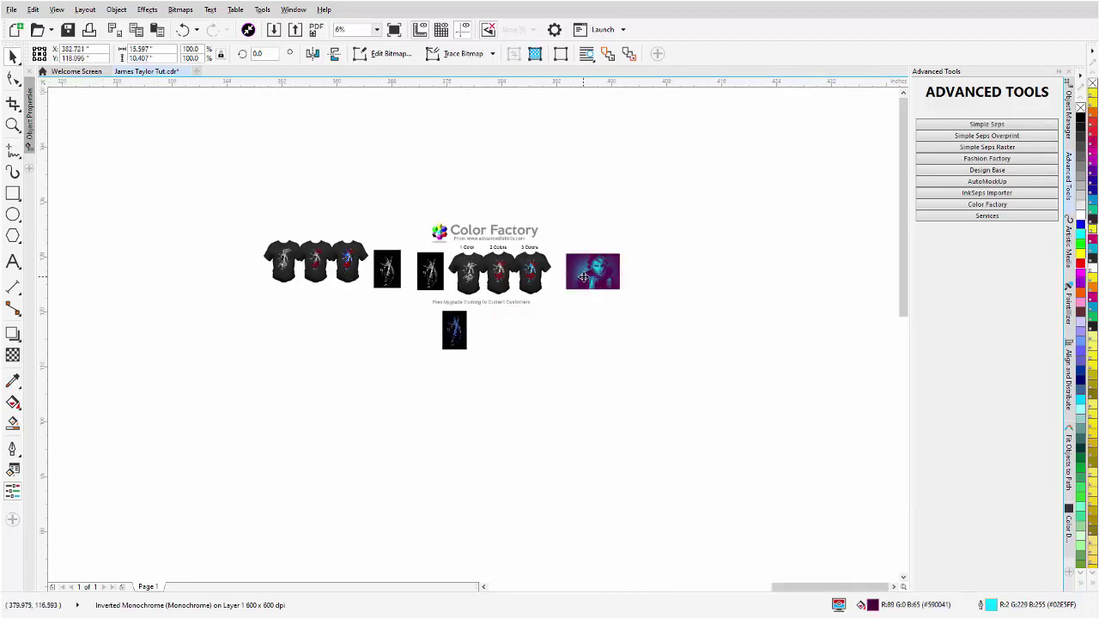
Step: Open Color Factory with its window clear of the portrait, and shift the portrait about 2.4 inches toward the shirts
scroll(692, 216, "up", 1)
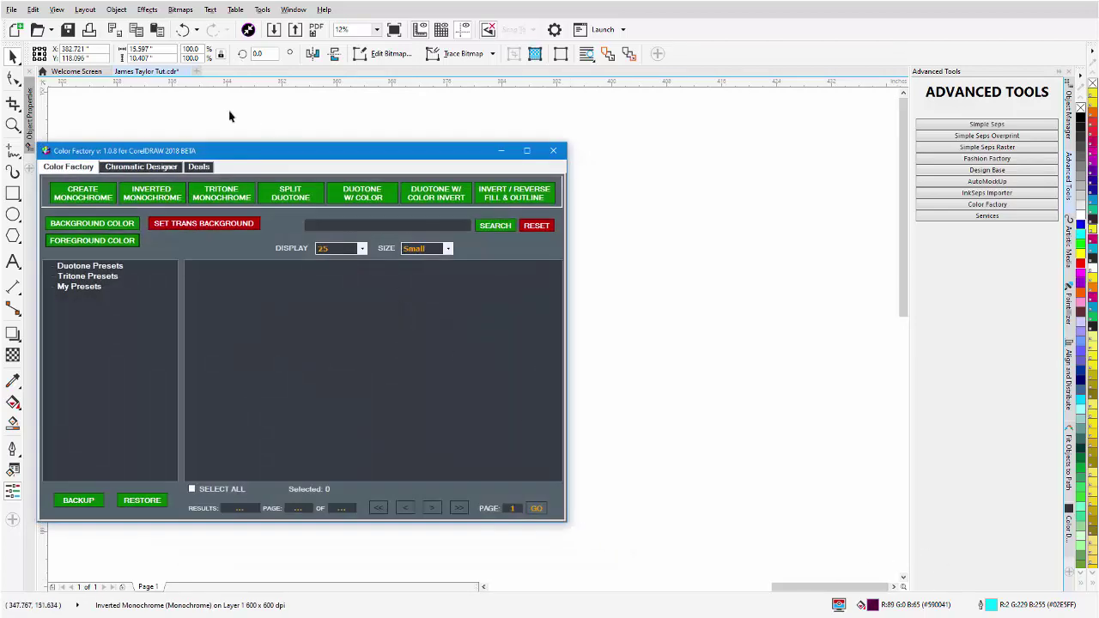
left_click_drag(232, 160, 756, 175)
scroll(515, 323, "up", 5)
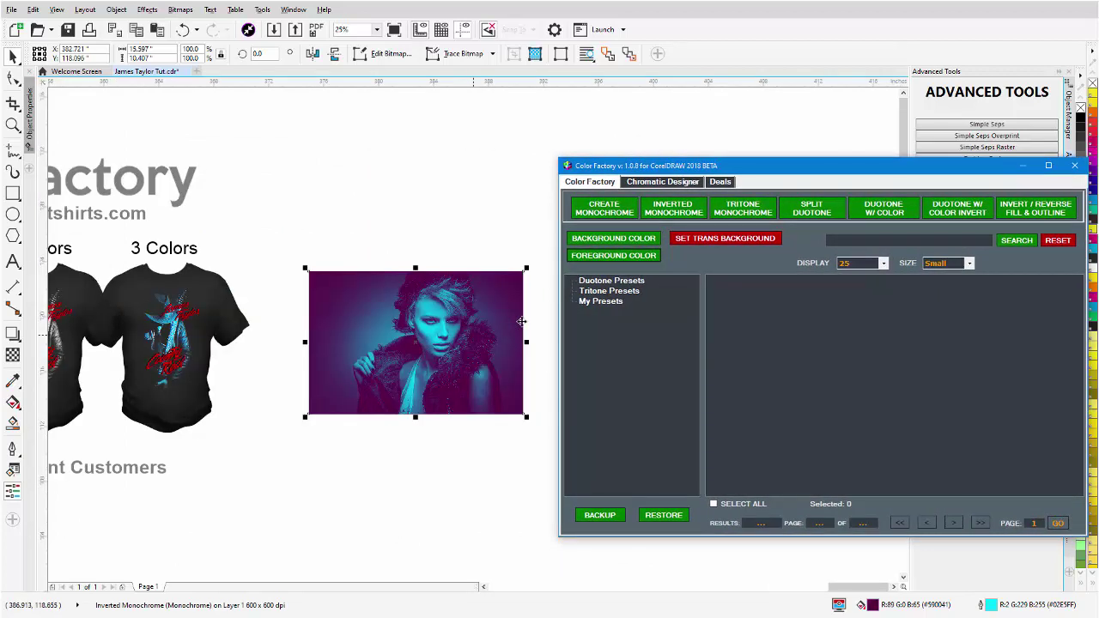
left_click_drag(473, 334, 408, 328)
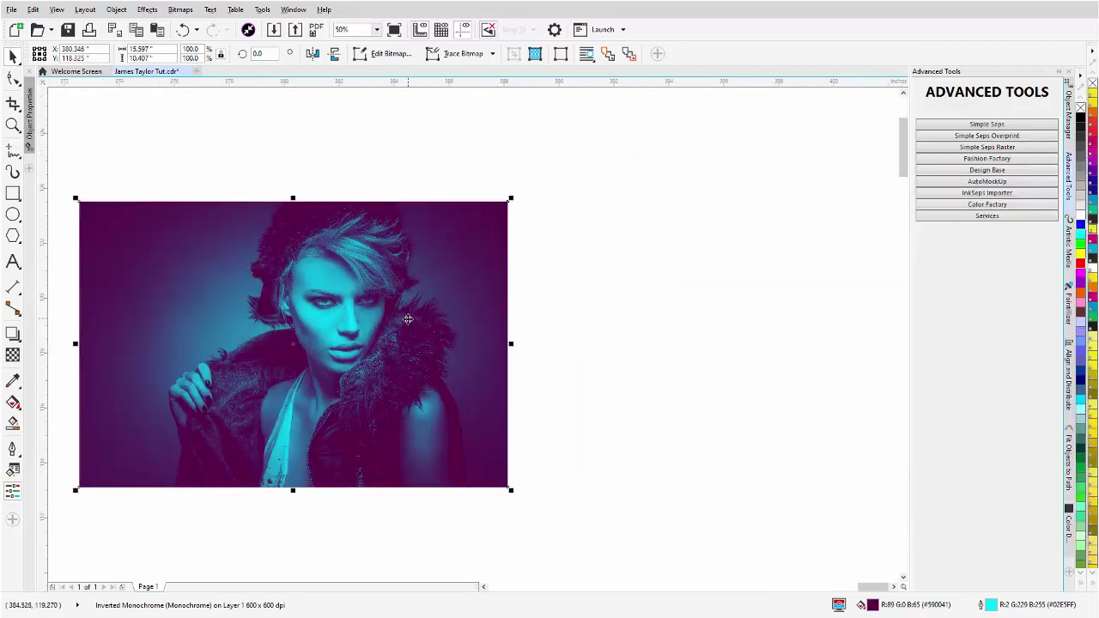
Step: Return to Color Factory and set the portrait's background color to dark magenta 6A0040, after sampling a red from the screen
key("alt+Tab")
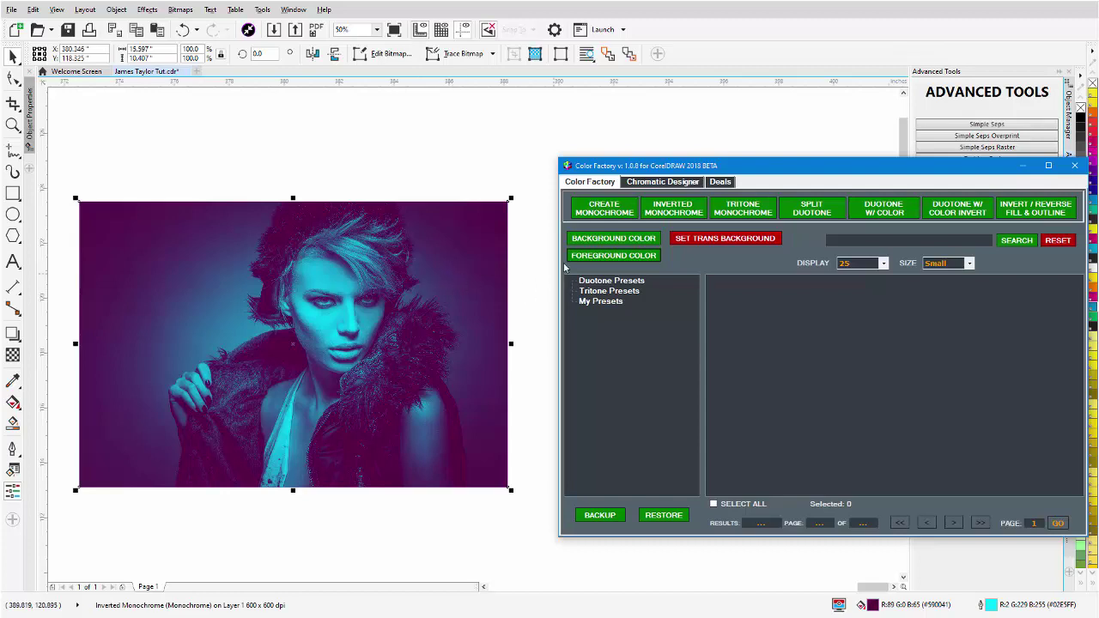
left_click(605, 245)
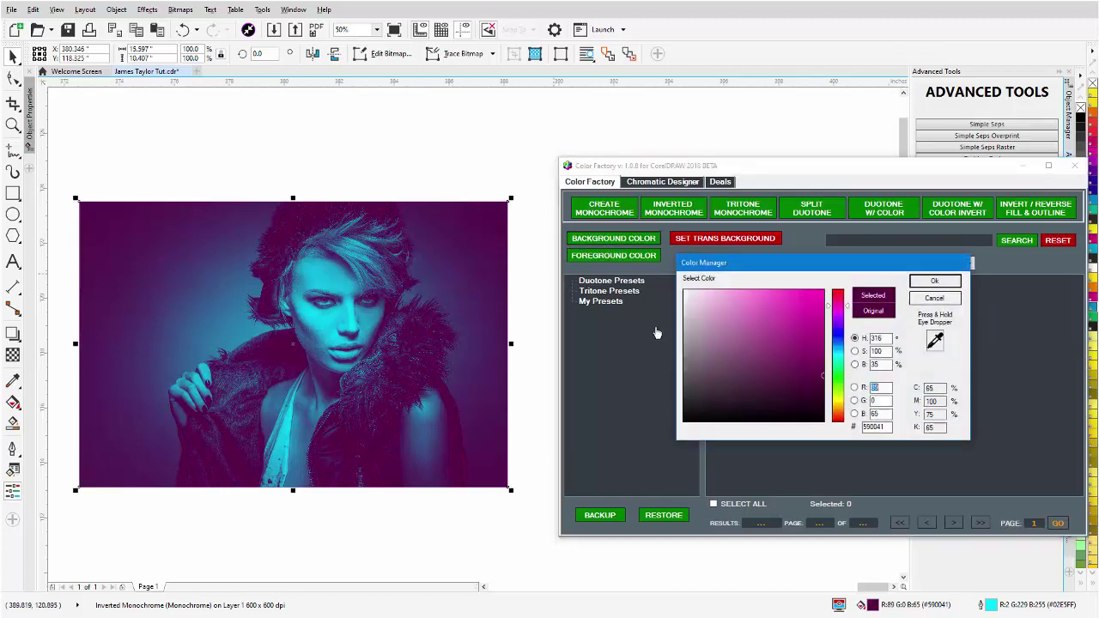
left_click(934, 341)
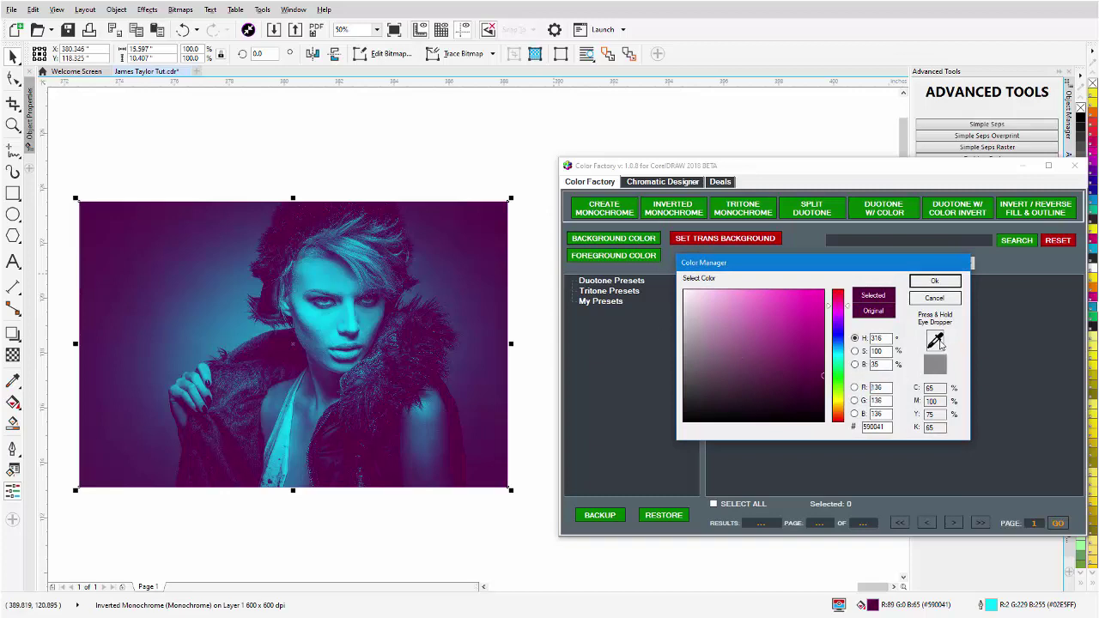
left_click_drag(935, 340, 673, 242)
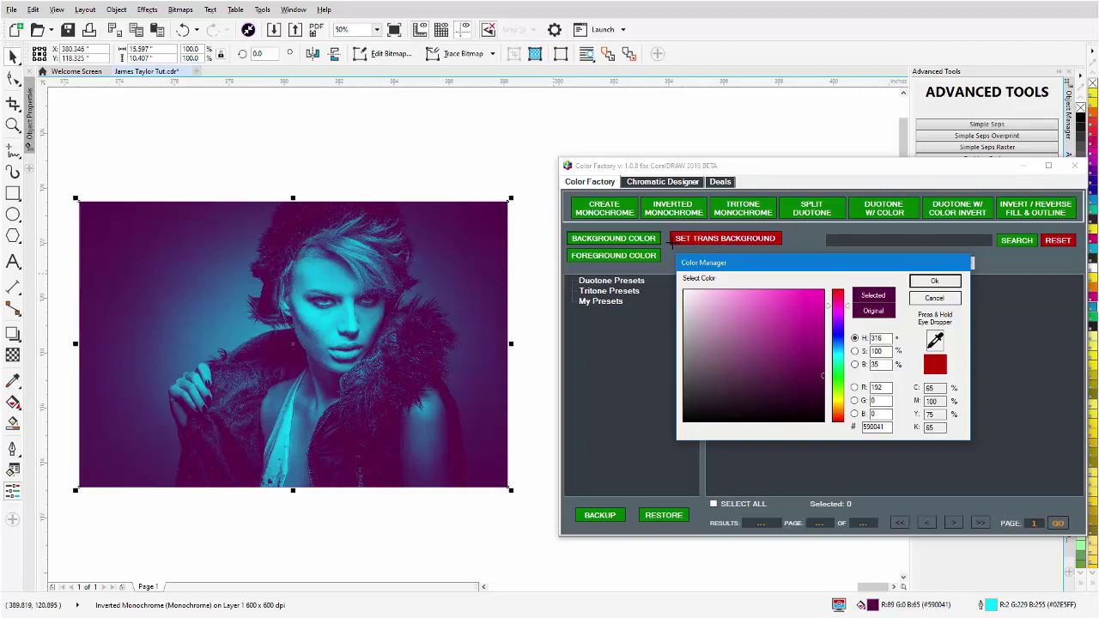
left_click_drag(673, 242, 673, 242)
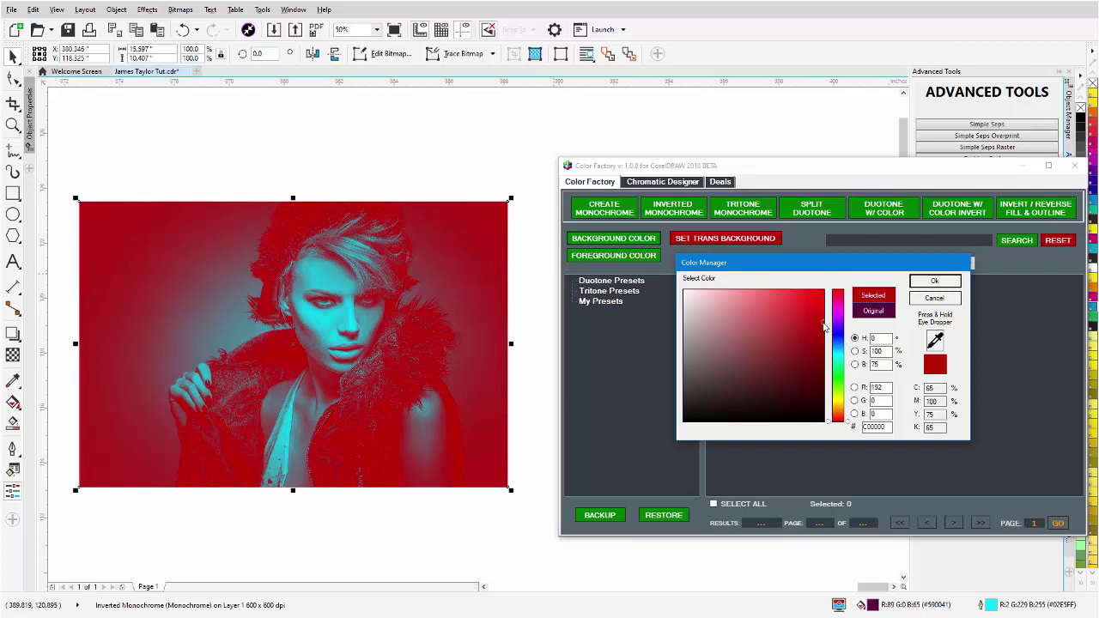
mouse_move(824, 339)
left_mouse_down()
mouse_move(839, 402)
mouse_move(840, 367)
left_mouse_up()
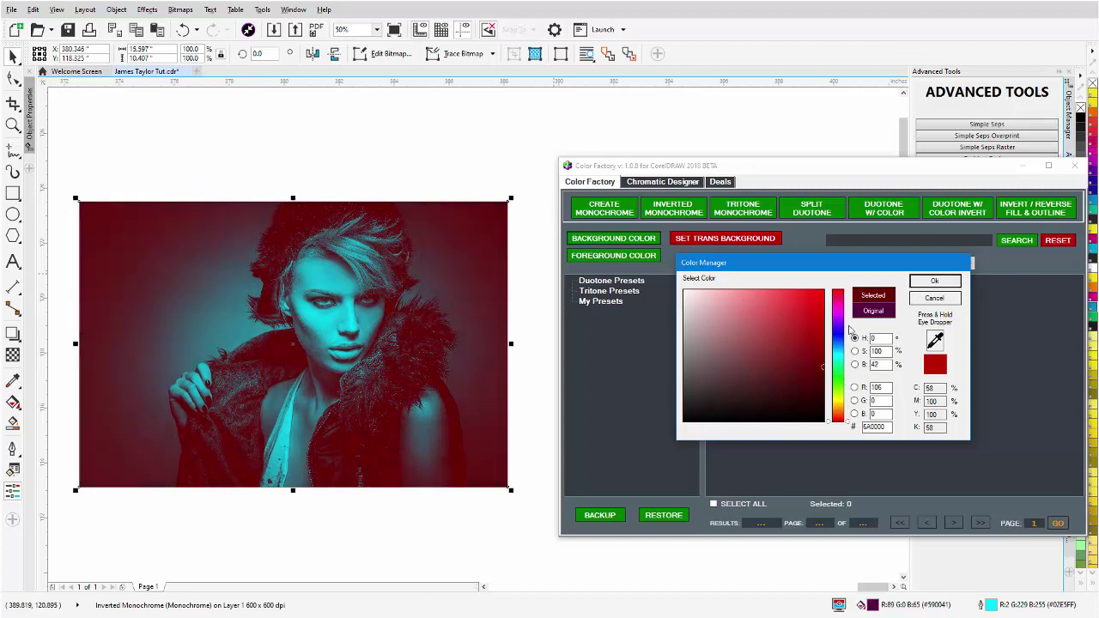
left_click_drag(838, 327, 841, 305)
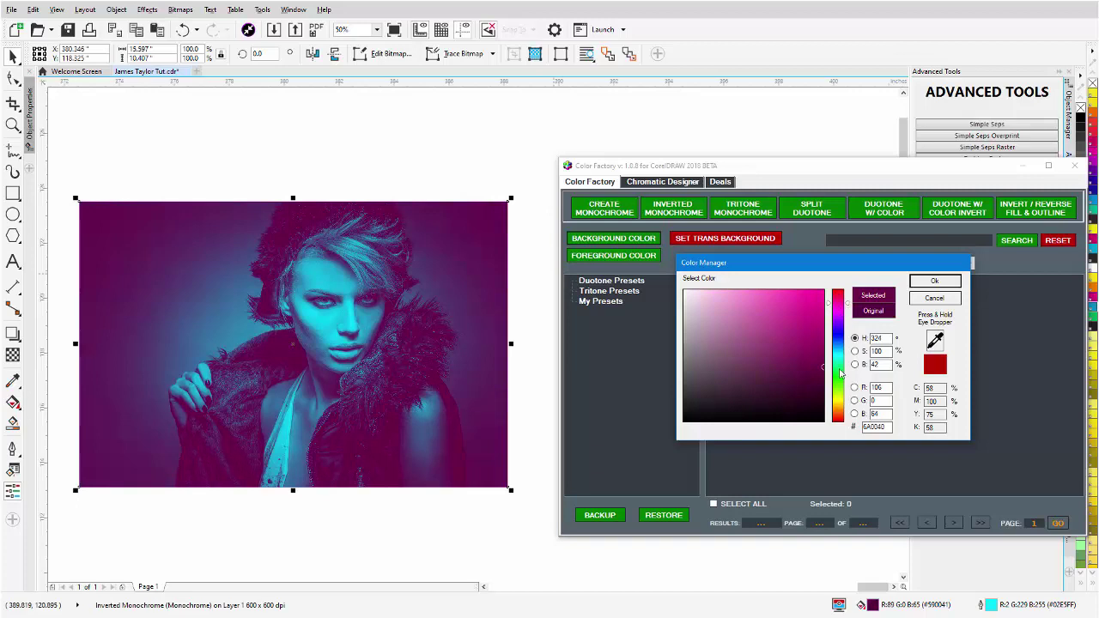
left_click(936, 283)
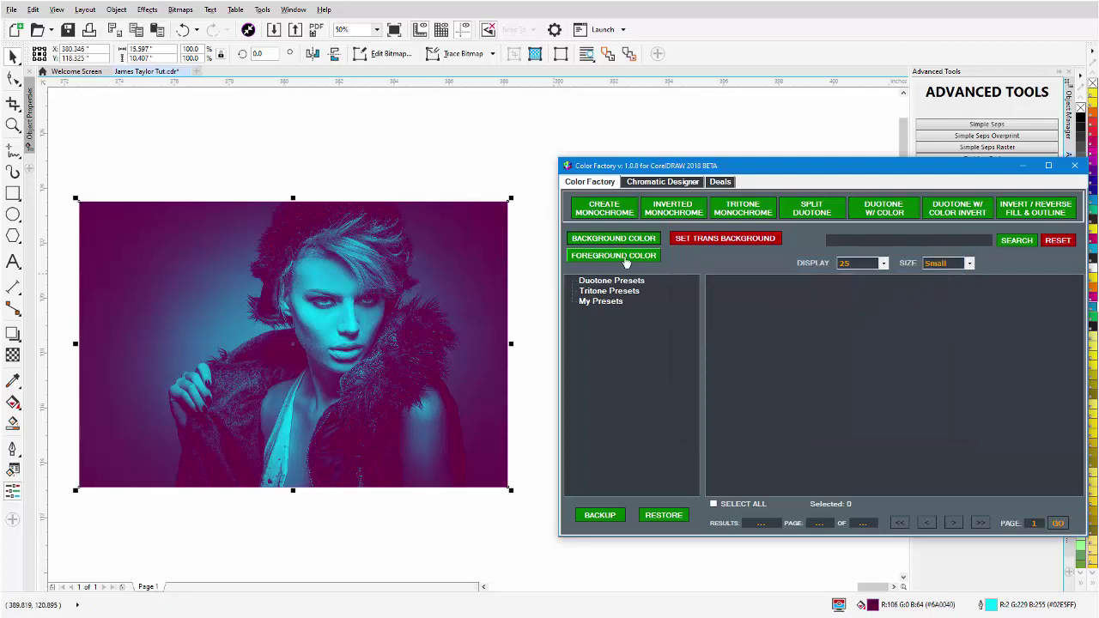
Step: Set the portrait's foreground color to pale yellow E5EA7A
left_click(625, 260)
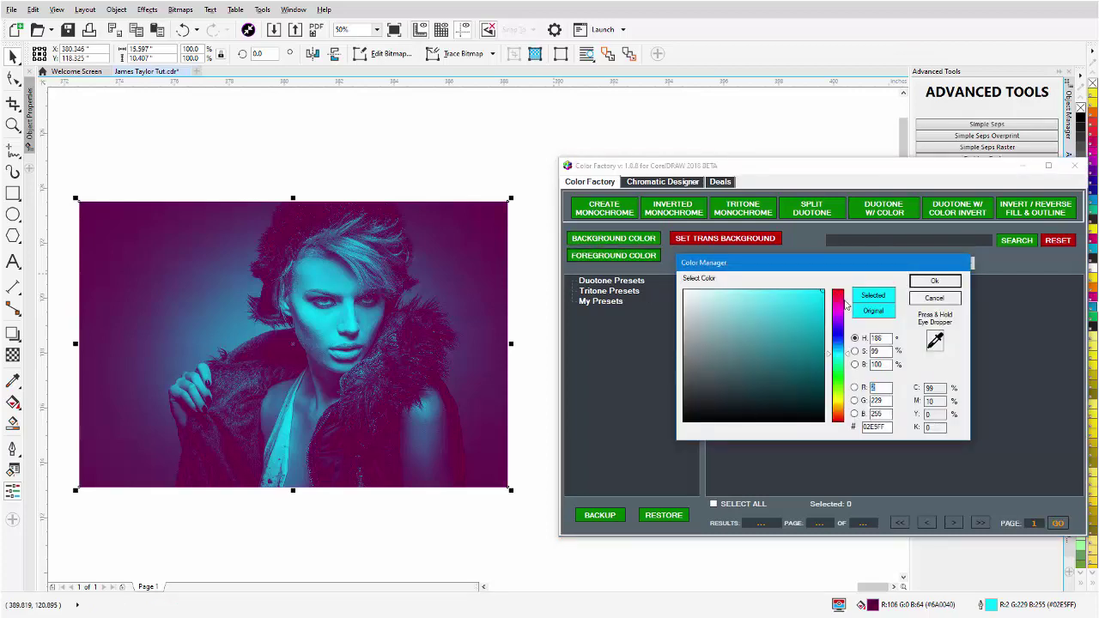
left_click(838, 400)
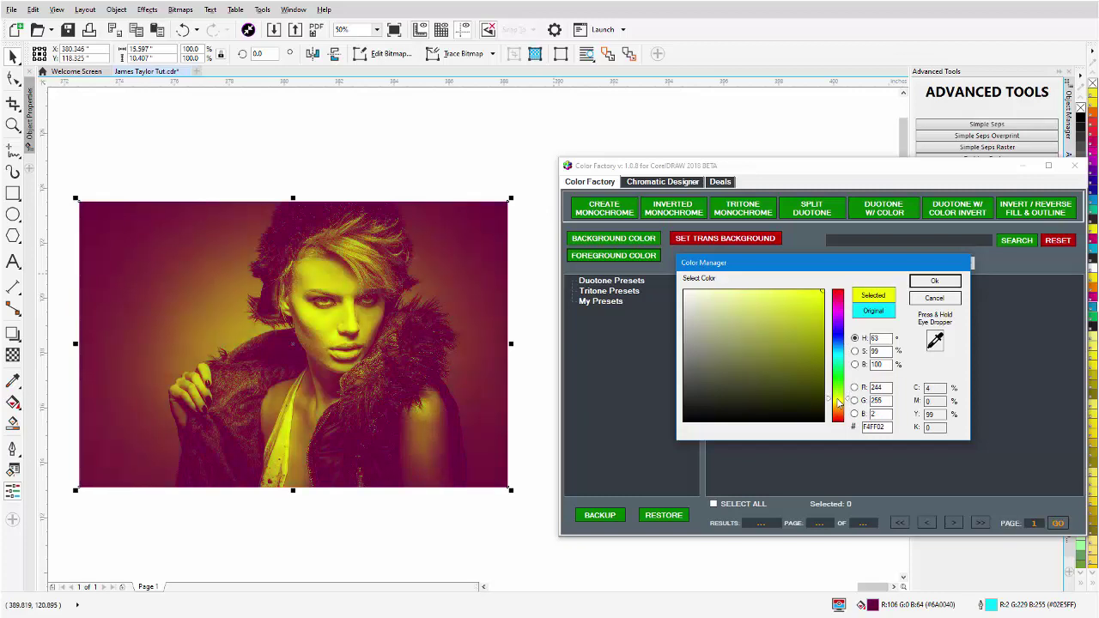
mouse_move(780, 322)
left_mouse_down()
mouse_move(802, 309)
mouse_move(782, 301)
mouse_move(762, 317)
mouse_move(751, 303)
left_mouse_up()
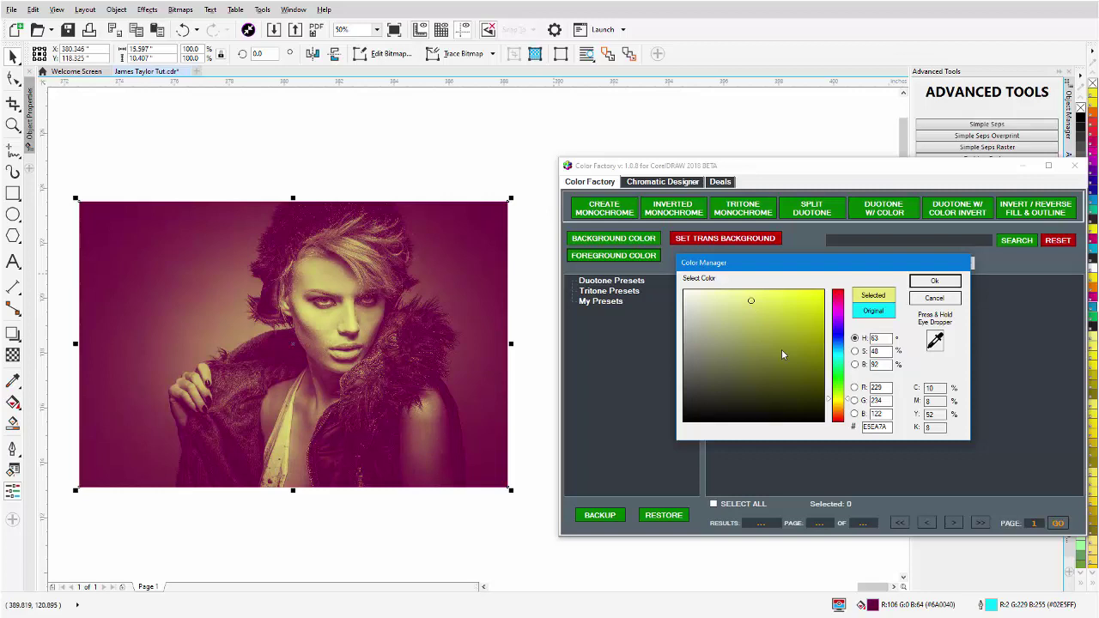
left_click(934, 281)
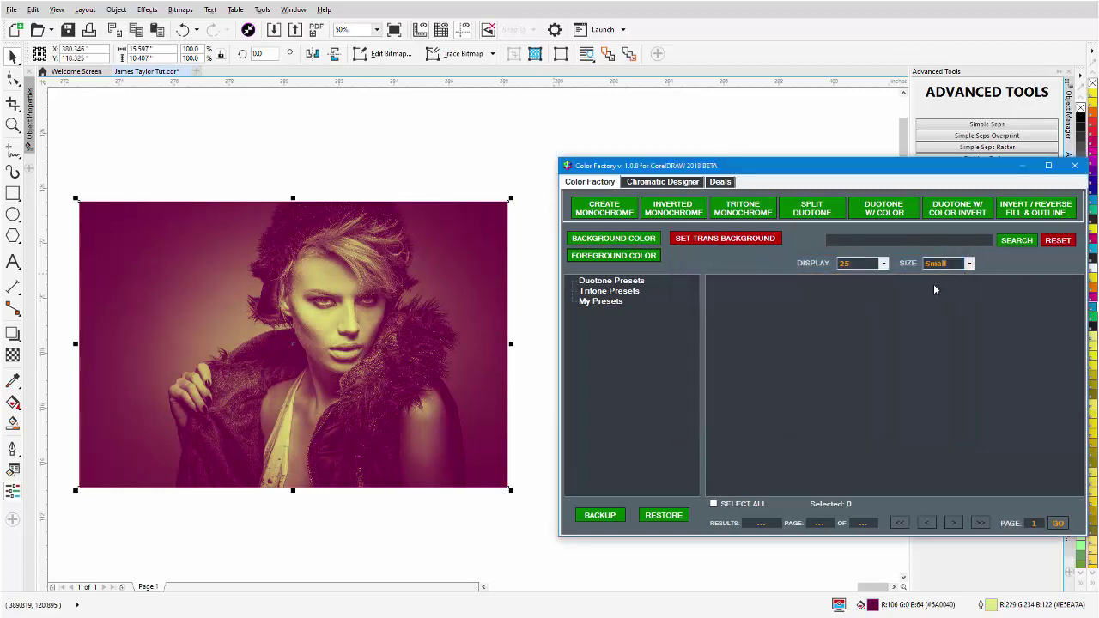
Step: Review Color Factory's Chromatic Designer and Deals pages, and return to the main Color Factory page
left_click(665, 186)
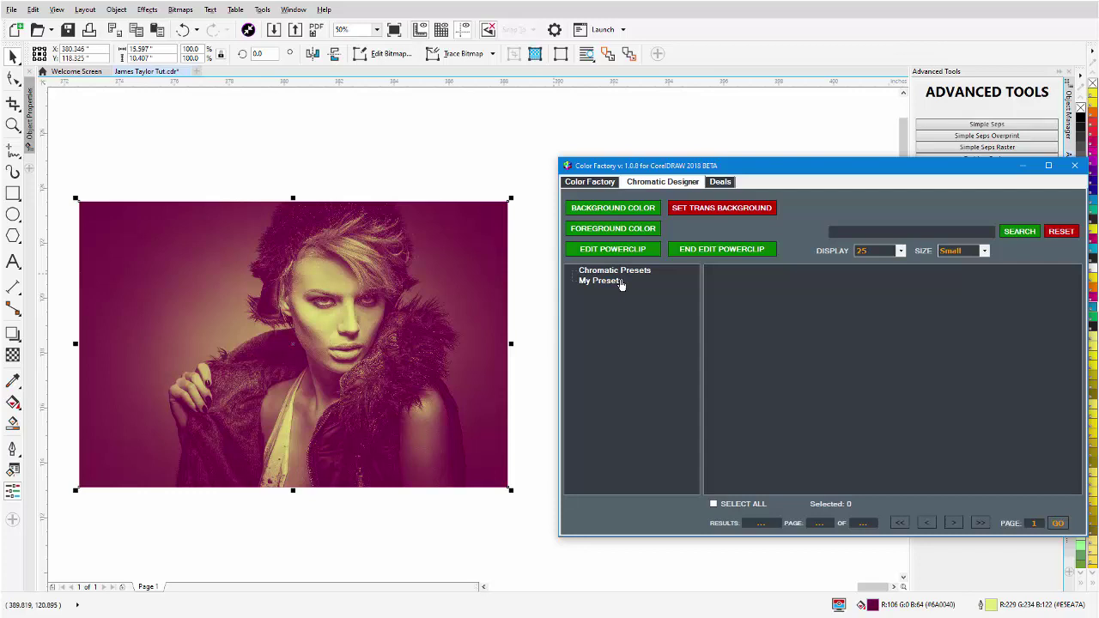
left_click(719, 185)
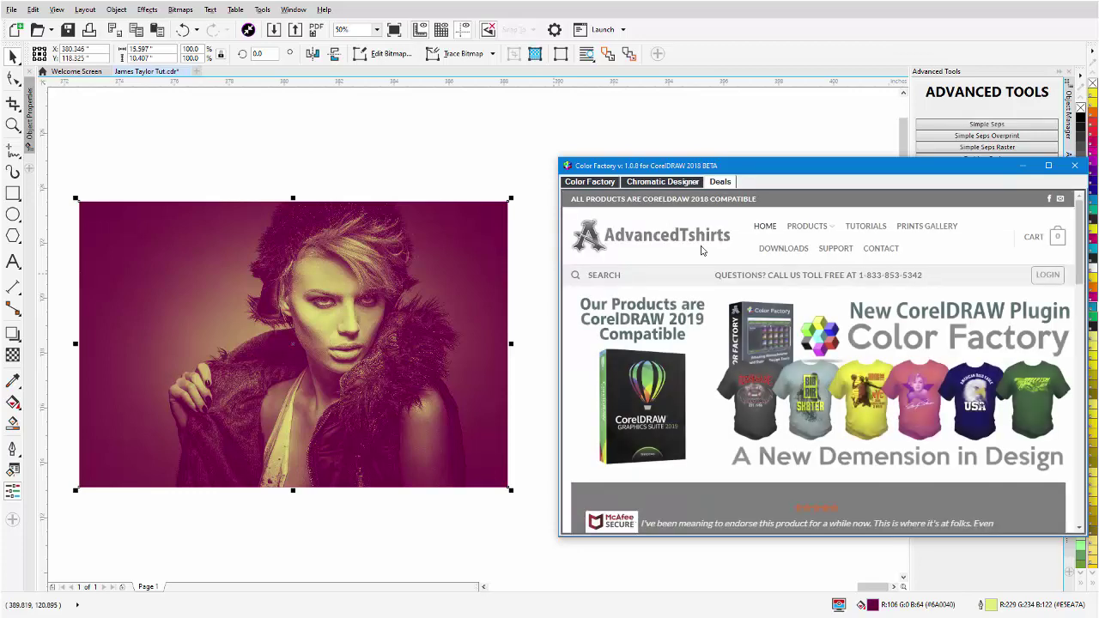
scroll(704, 248, "down", 5)
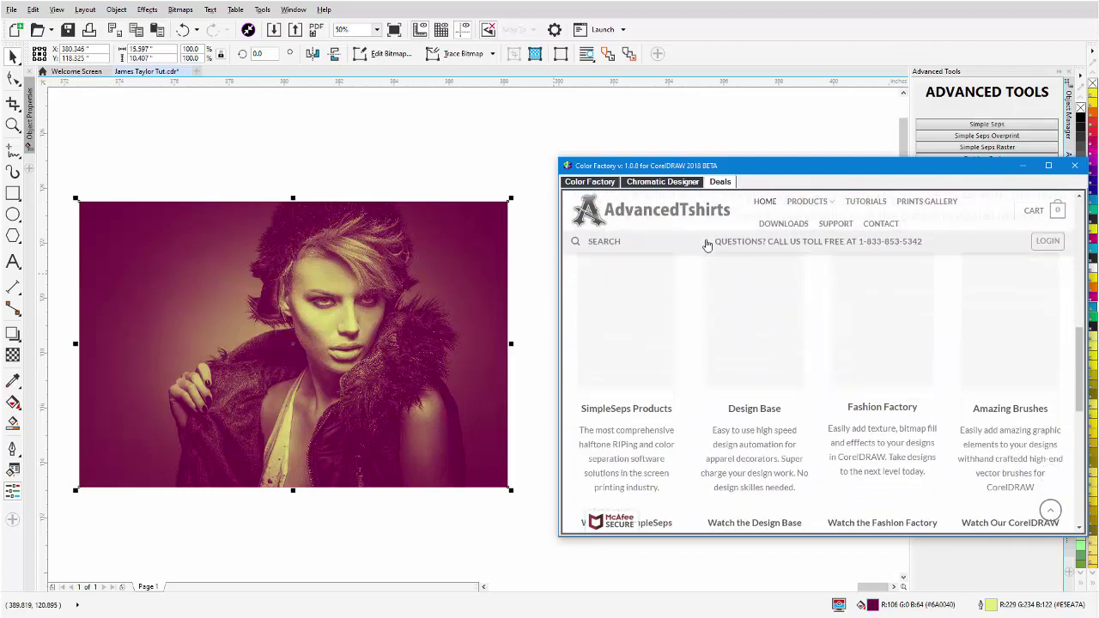
scroll(707, 246, "down", 8)
left_click(663, 183)
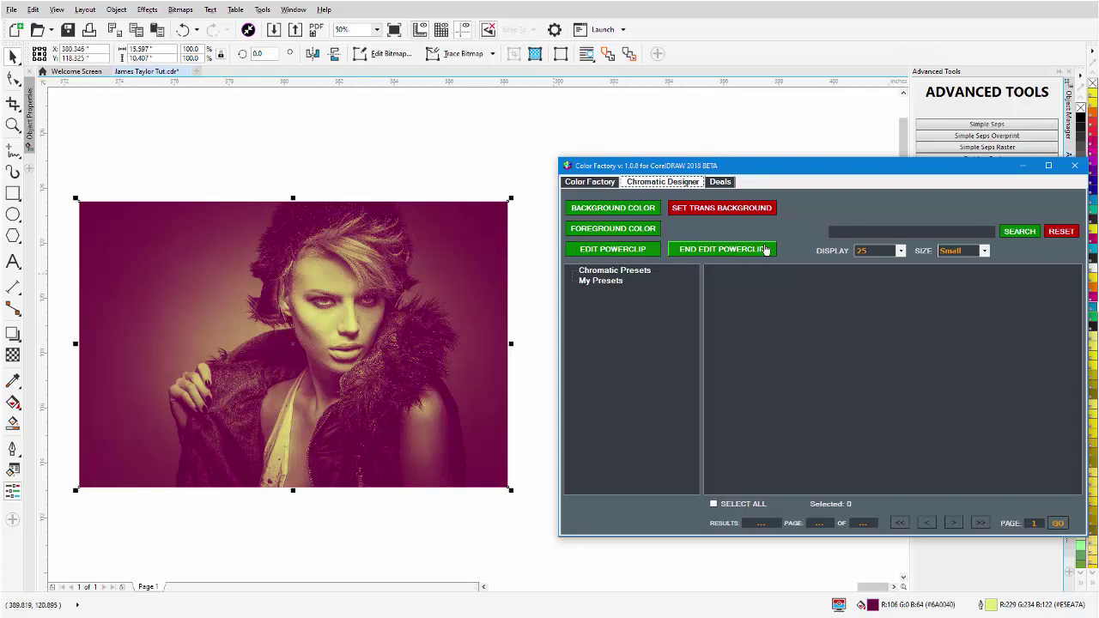
left_click(590, 182)
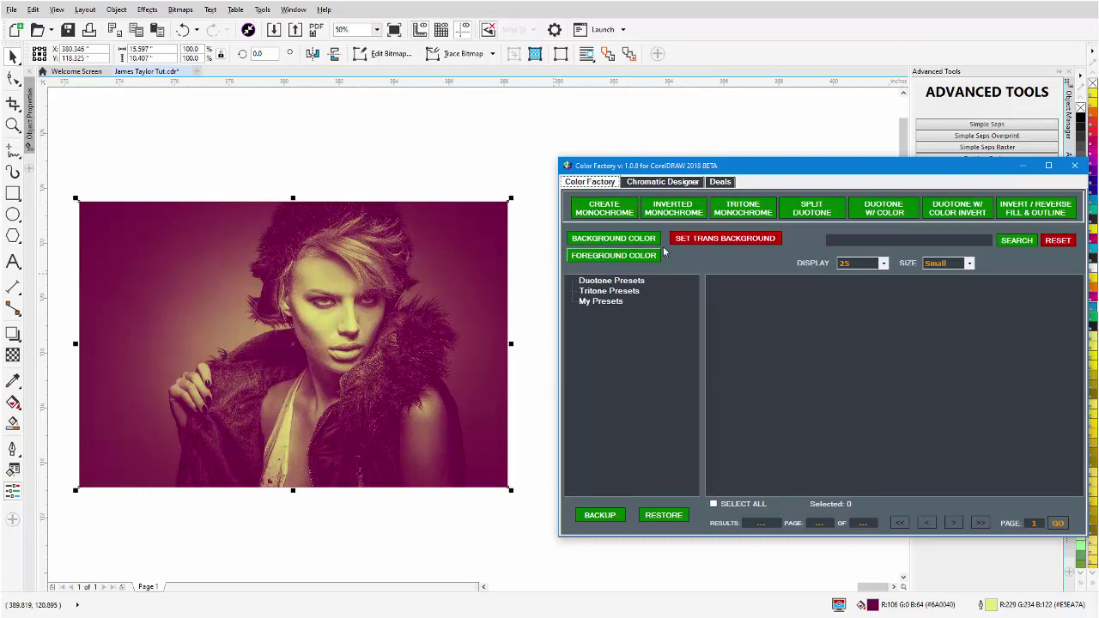
Step: Try a transparent background on the portrait, and replace it with the magenta background color BD00AD
left_click(752, 241)
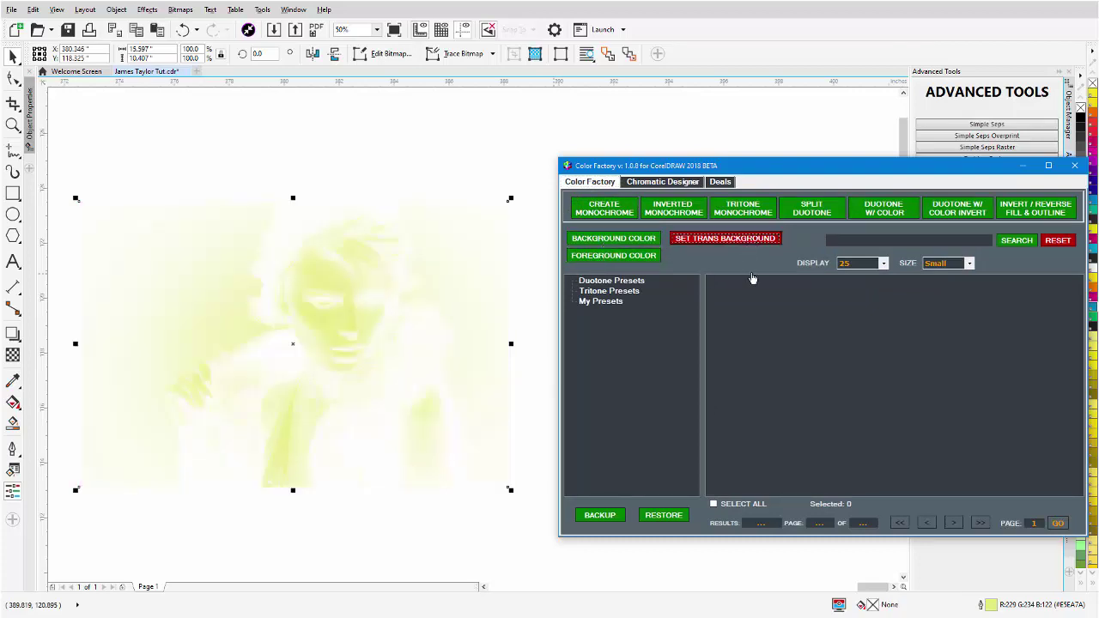
left_click(627, 242)
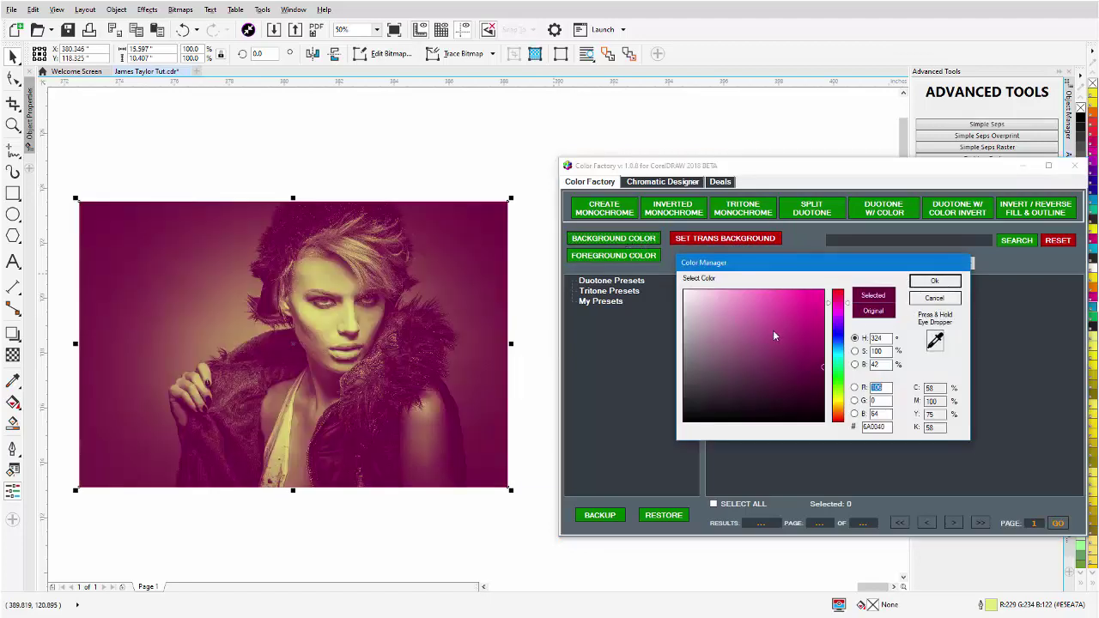
left_click(799, 346)
left_click(760, 350)
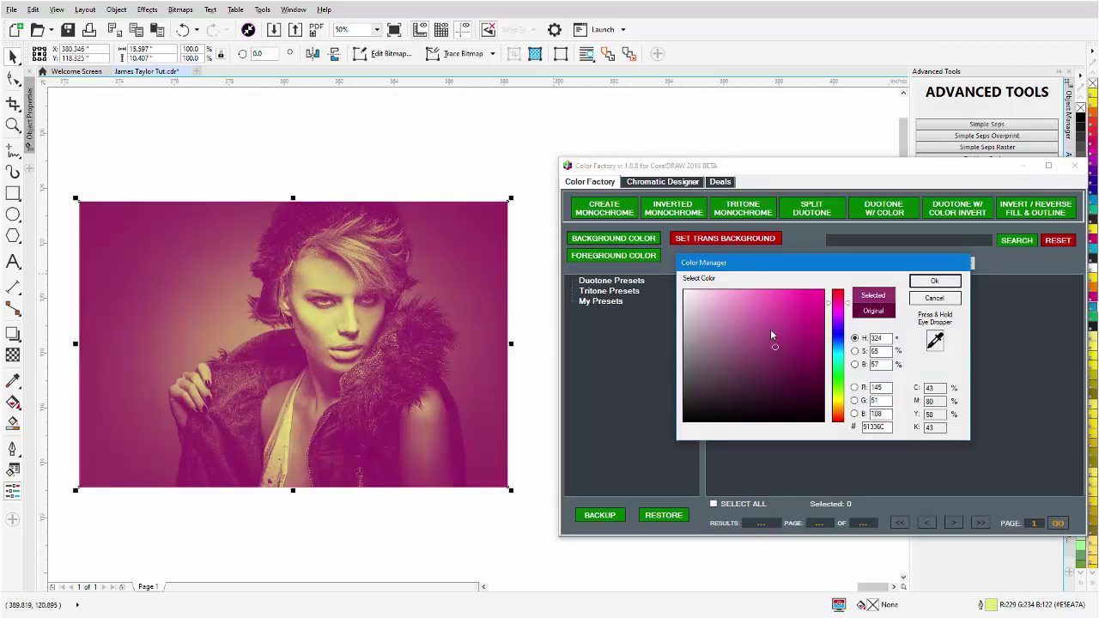
left_click_drag(803, 380, 805, 388)
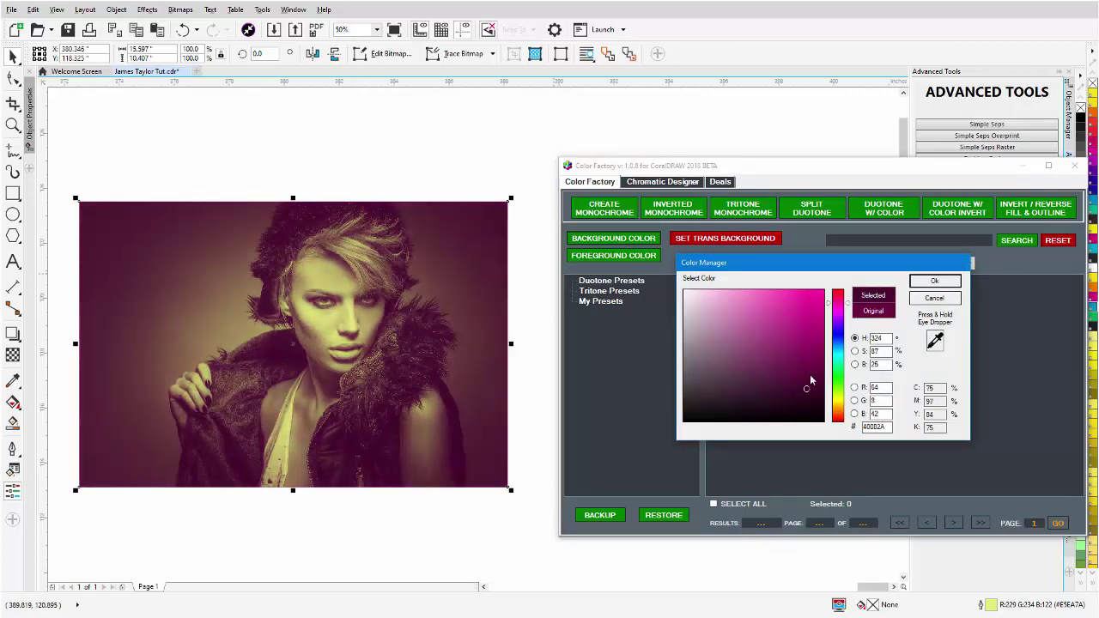
left_click(809, 372)
left_click(811, 360)
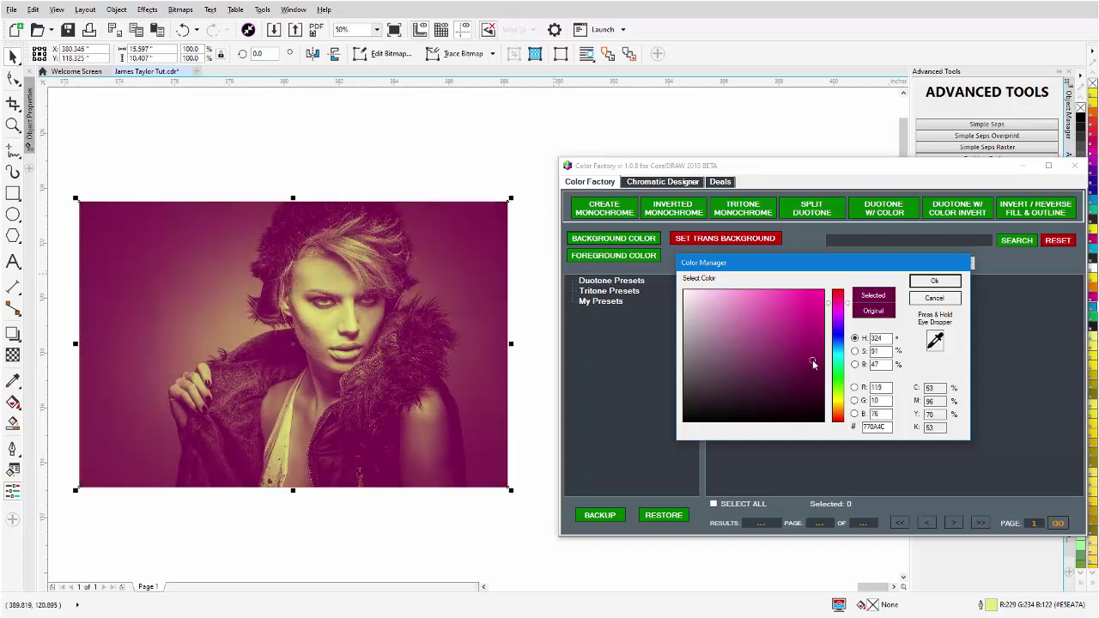
mouse_move(812, 359)
left_mouse_down()
mouse_move(826, 350)
mouse_move(823, 369)
left_mouse_up()
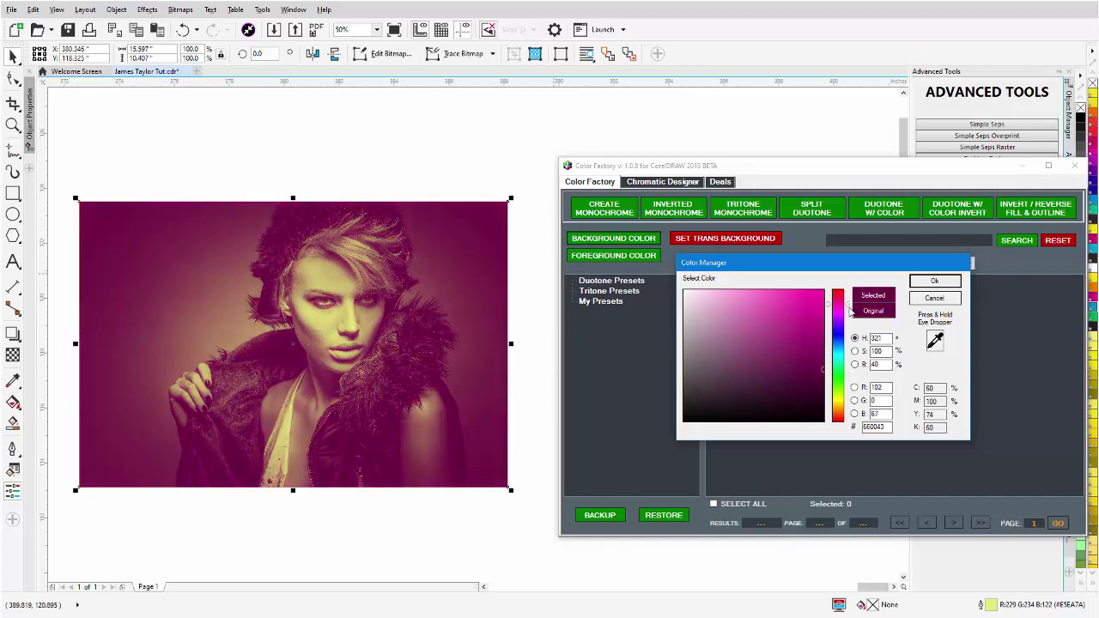
left_click_drag(848, 309, 827, 327)
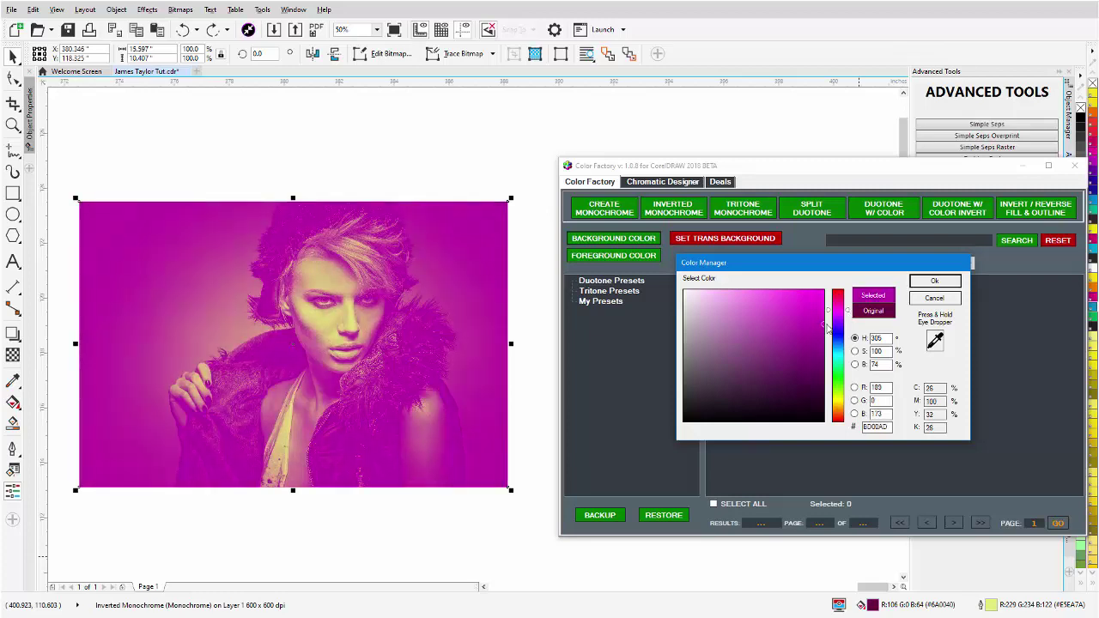
left_click(940, 283)
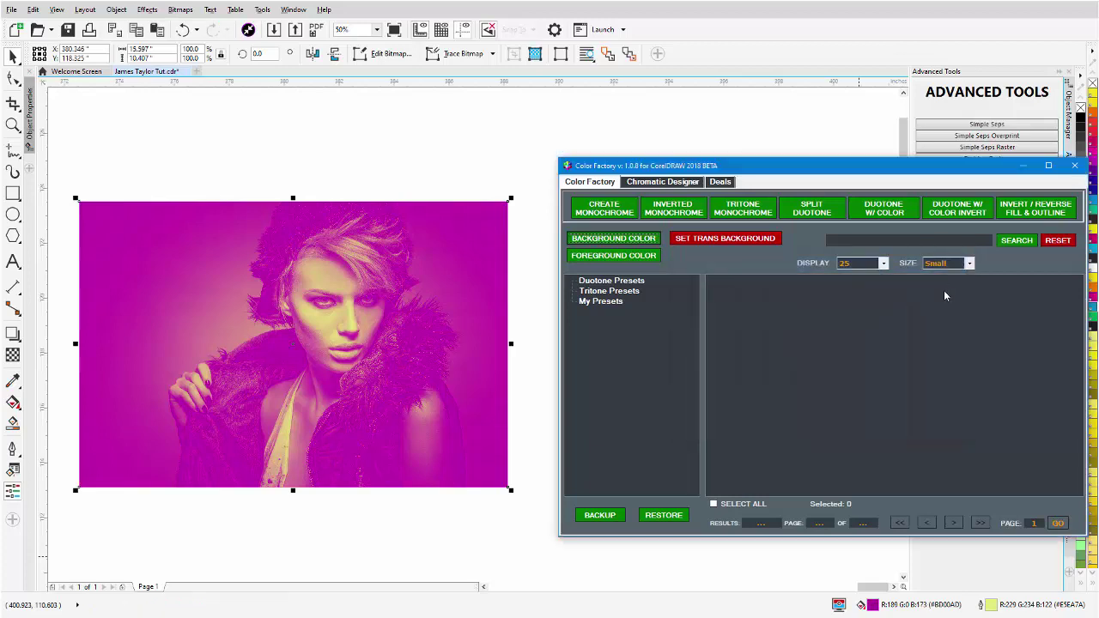
Step: Set the portrait's foreground color to light salmon FFBAA5
left_click(631, 256)
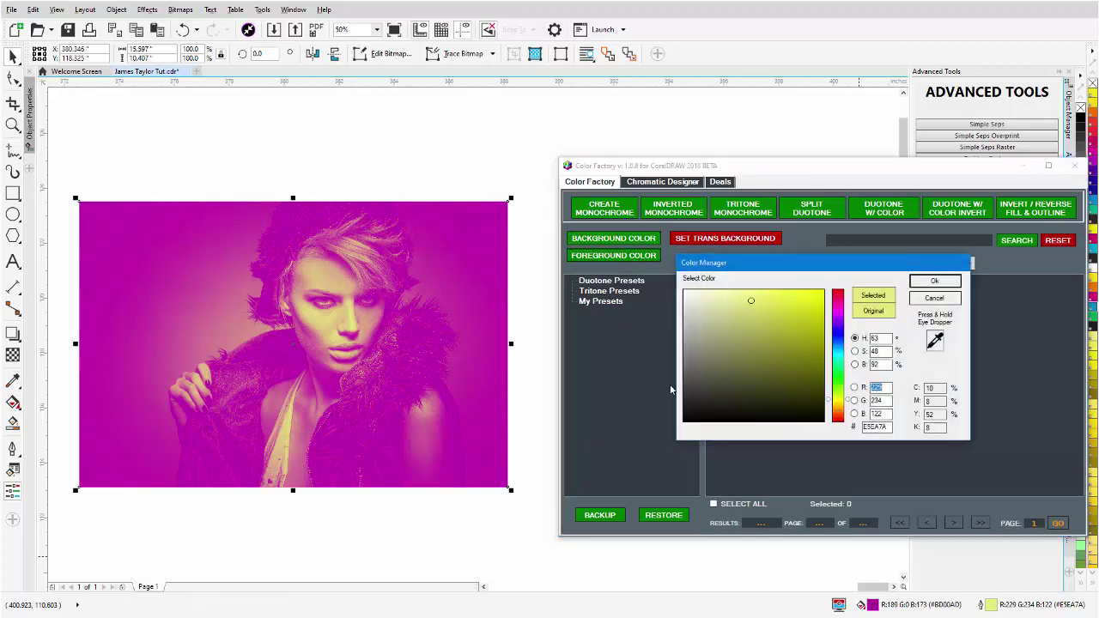
left_click(840, 412)
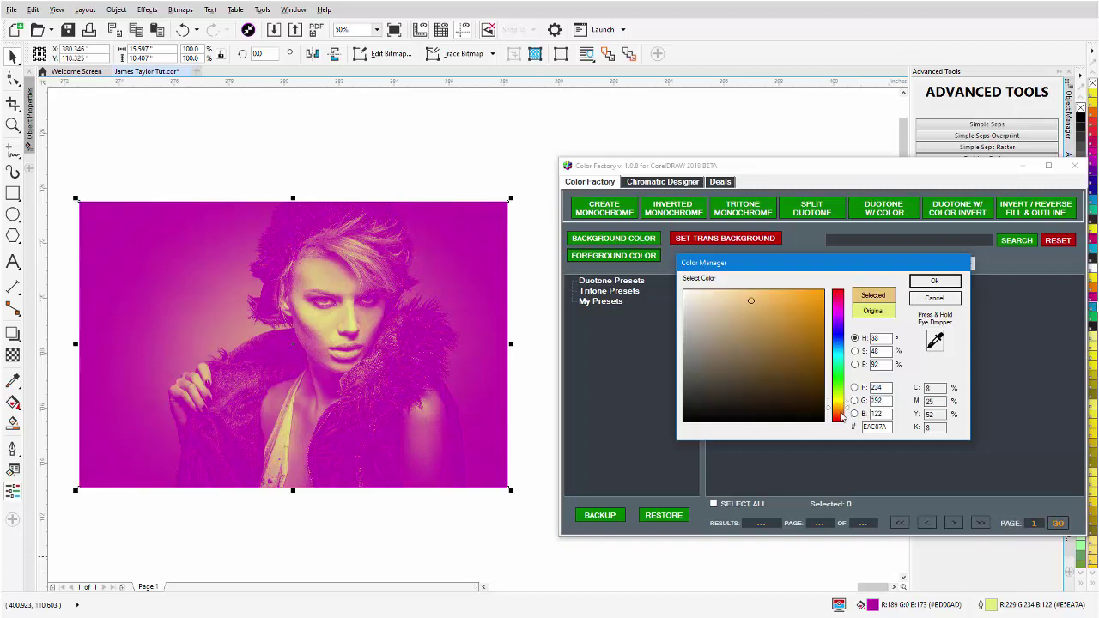
left_click(842, 415)
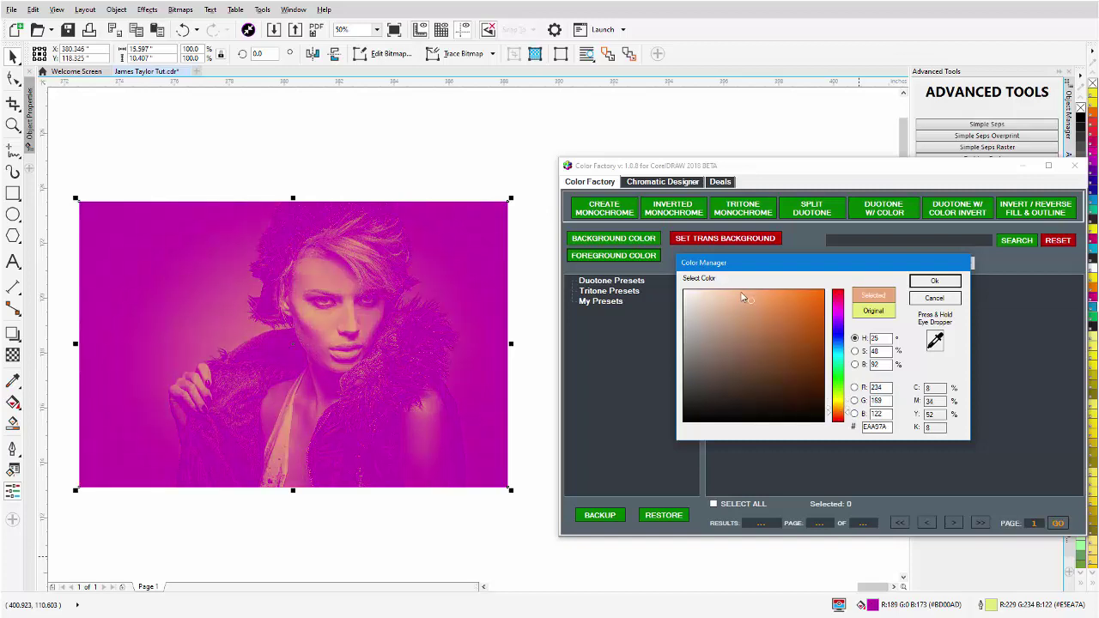
left_click_drag(742, 297, 732, 290)
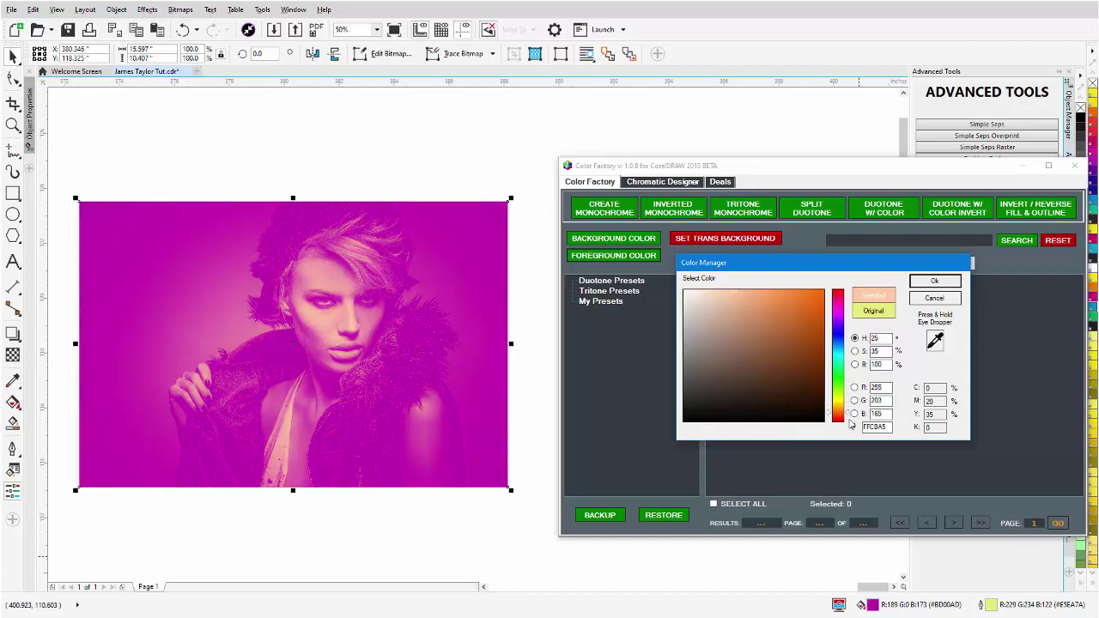
left_click(849, 422)
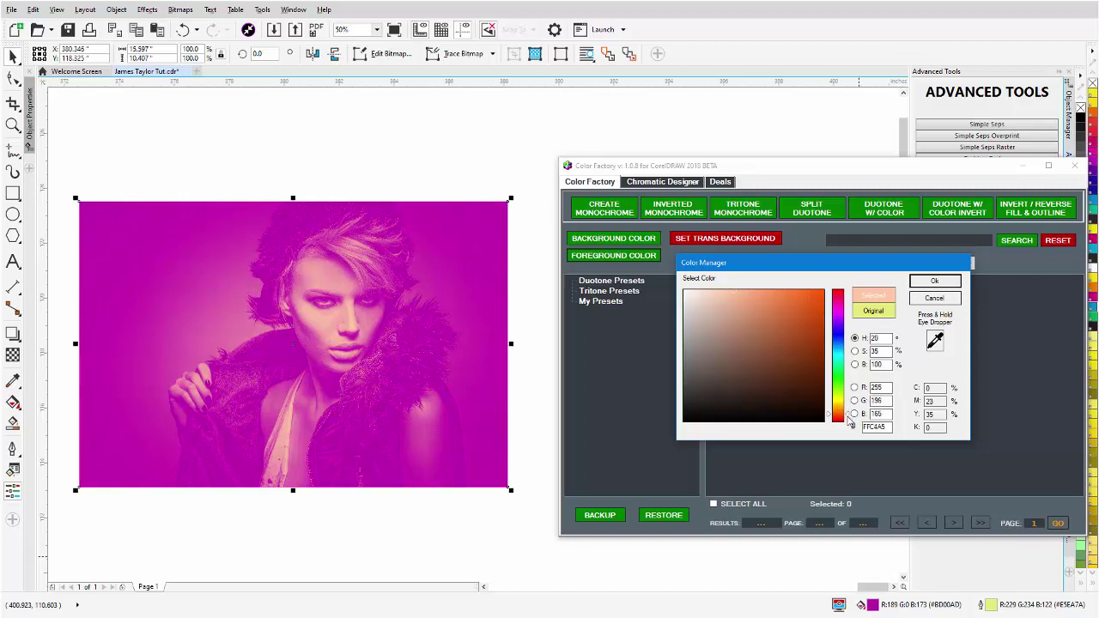
left_click(848, 418)
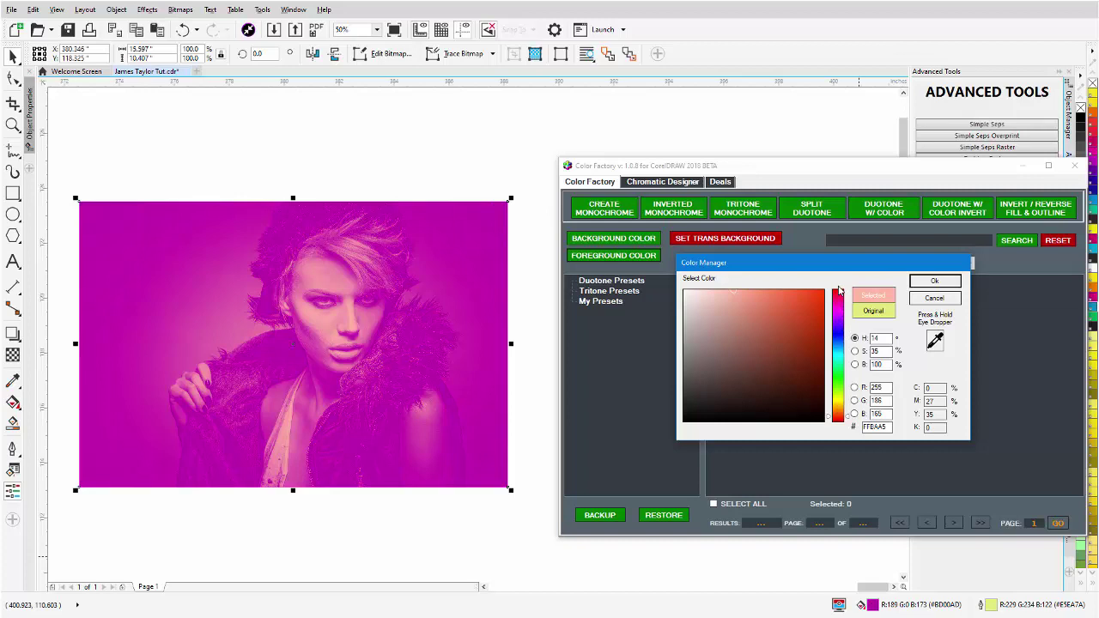
left_click(934, 284)
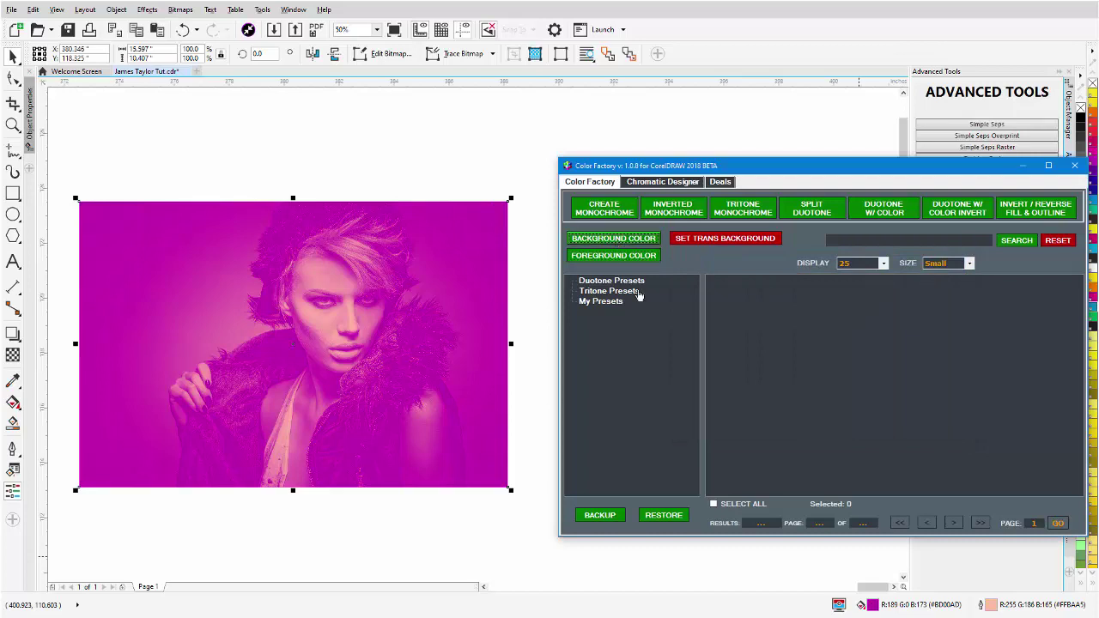
Step: Darken the portrait's background color to deep purple 63005B
key("Return")
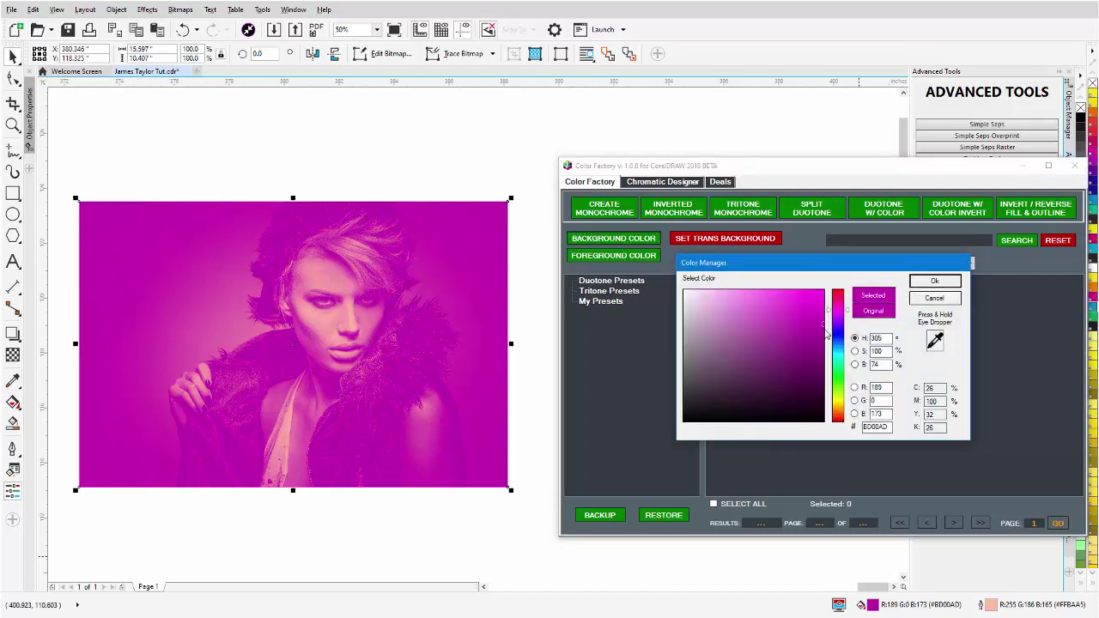
left_click_drag(826, 335, 829, 378)
left_click(935, 282)
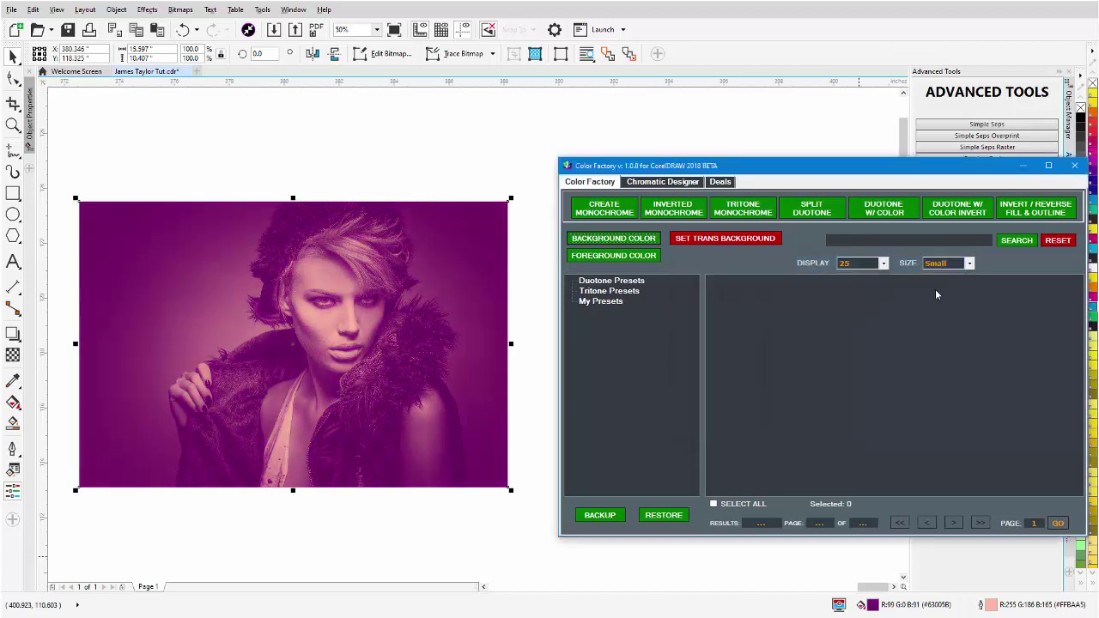